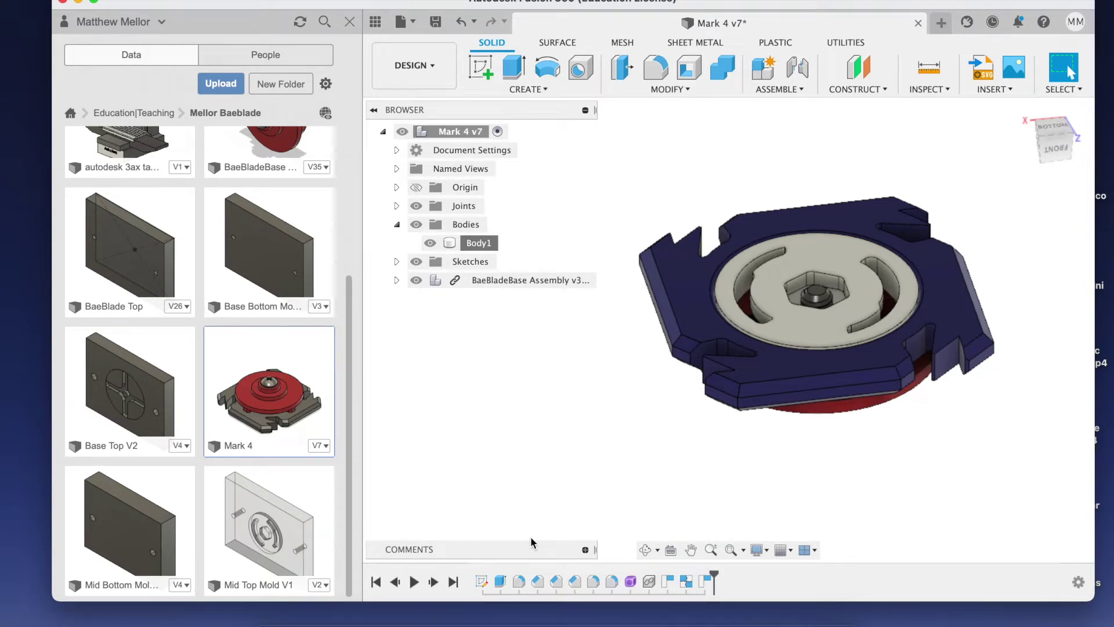
Orbit the Mark 4 beyblade model in Fusion 360 to see it from another angle
{"action": "mouse_move", "coordinate": [528, 450]}
{"action": "middle_mouse_down", "text": "shift"}
{"action": "mouse_move", "coordinate": [674, 438]}
{"action": "mouse_move", "coordinate": [616, 431]}
{"action": "mouse_move", "coordinate": [622, 353]}
{"action": "mouse_move", "coordinate": [651, 443]}
{"action": "mouse_move", "coordinate": [611, 498]}
{"action": "mouse_move", "coordinate": [704, 425]}
{"action": "mouse_move", "coordinate": [676, 443]}
{"action": "mouse_move", "coordinate": [673, 488]}
{"action": "mouse_move", "coordinate": [628, 386]}
{"action": "mouse_move", "coordinate": [626, 331]}
{"action": "mouse_move", "coordinate": [637, 457]}
{"action": "mouse_move", "coordinate": [617, 500]}
{"action": "middle_mouse_up", "text": "shift"}
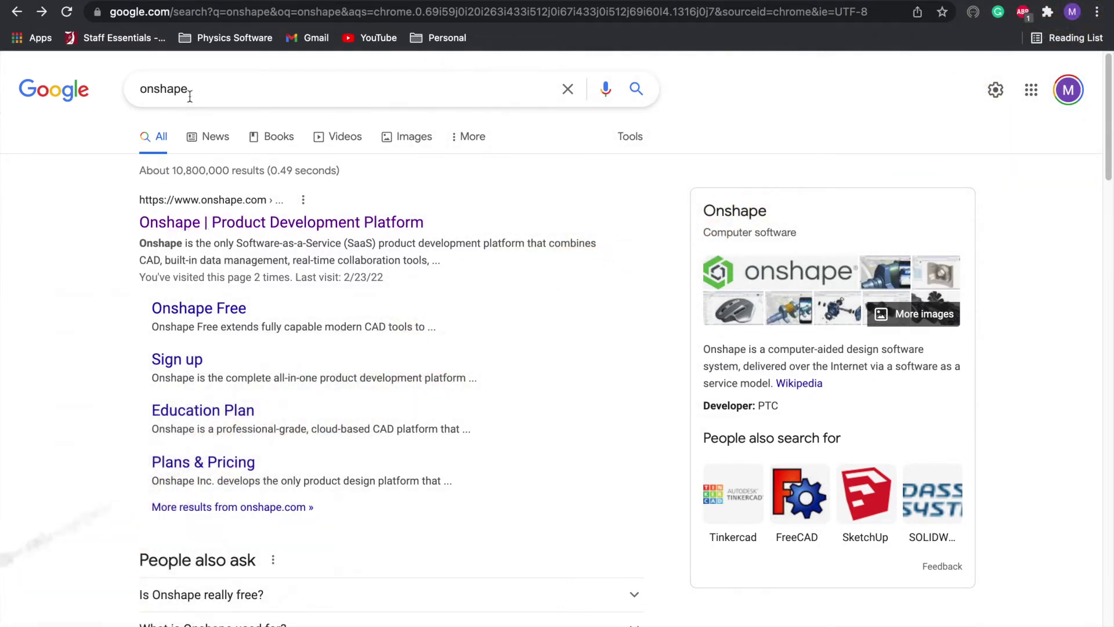
Open the official onshape.com site from the Google results and browse the page
{"action": "left_click", "coordinate": [206, 224]}
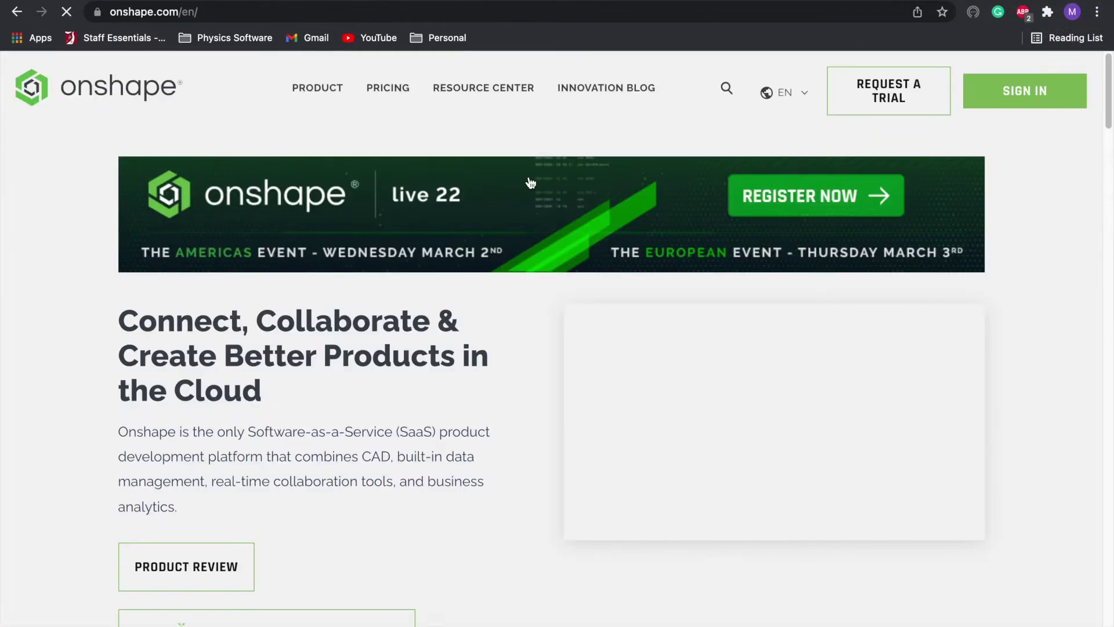
{"action": "scroll", "coordinate": [462, 416], "scroll_direction": "down", "scroll_amount": 15}
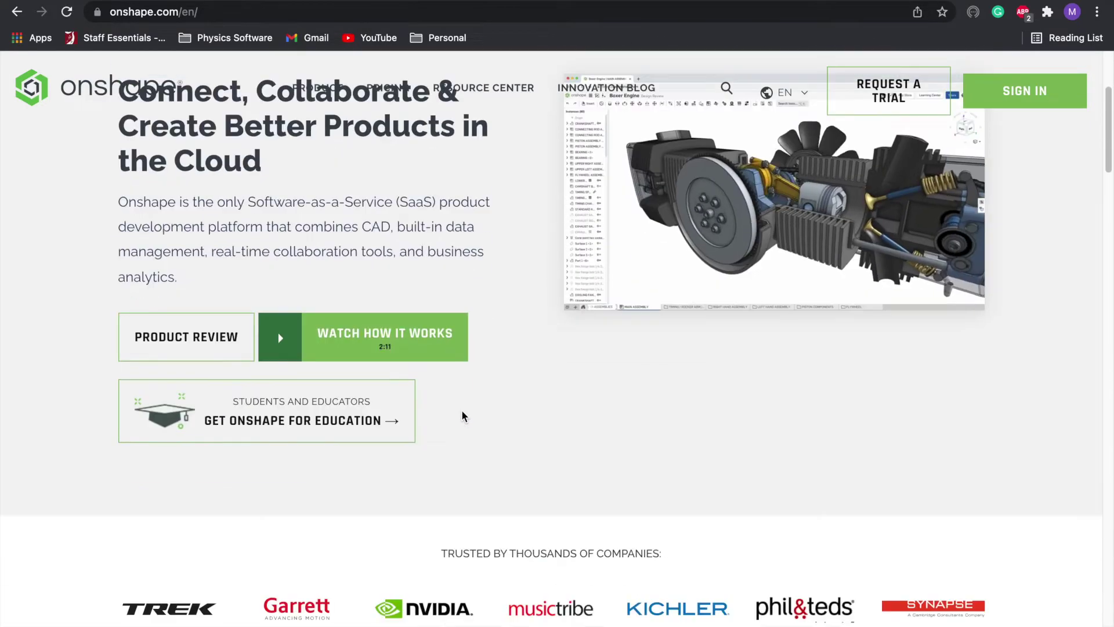
{"action": "scroll", "coordinate": [463, 416], "scroll_direction": "down", "scroll_amount": 18}
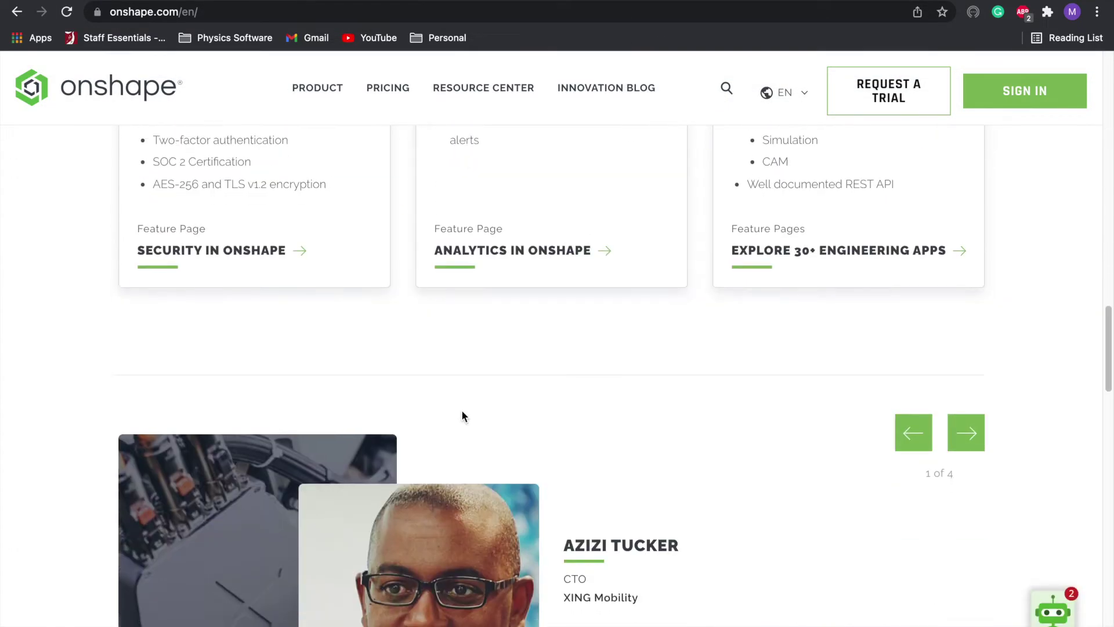
{"action": "scroll", "coordinate": [463, 411], "scroll_direction": "down", "scroll_amount": 14}
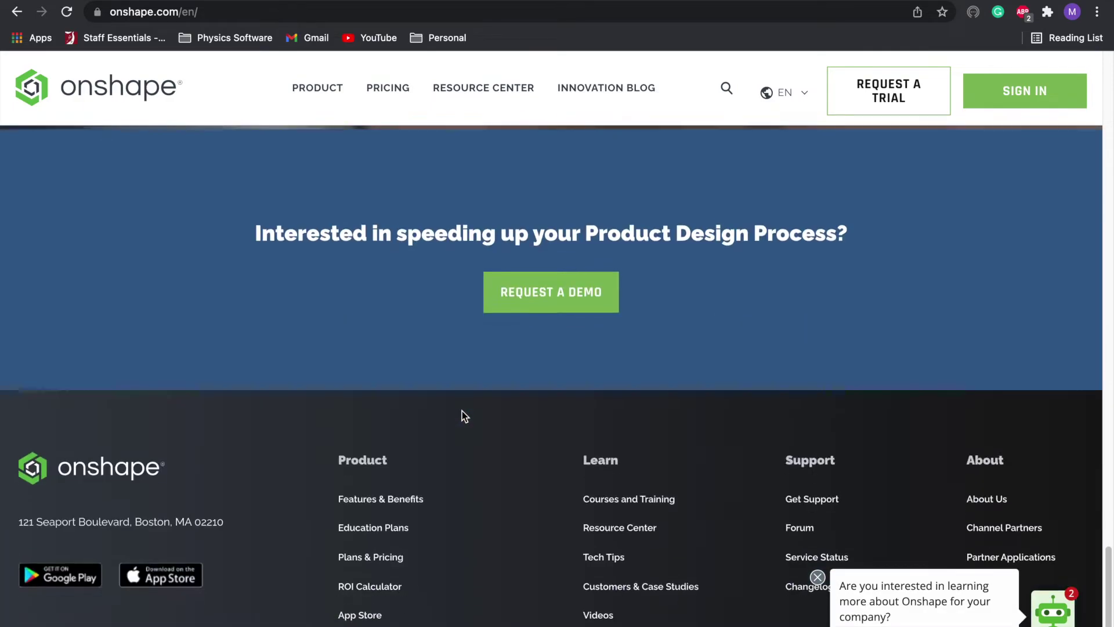
{"action": "scroll", "coordinate": [463, 411], "scroll_direction": "up", "scroll_amount": 12}
{"action": "scroll", "coordinate": [462, 413], "scroll_direction": "up", "scroll_amount": 20}
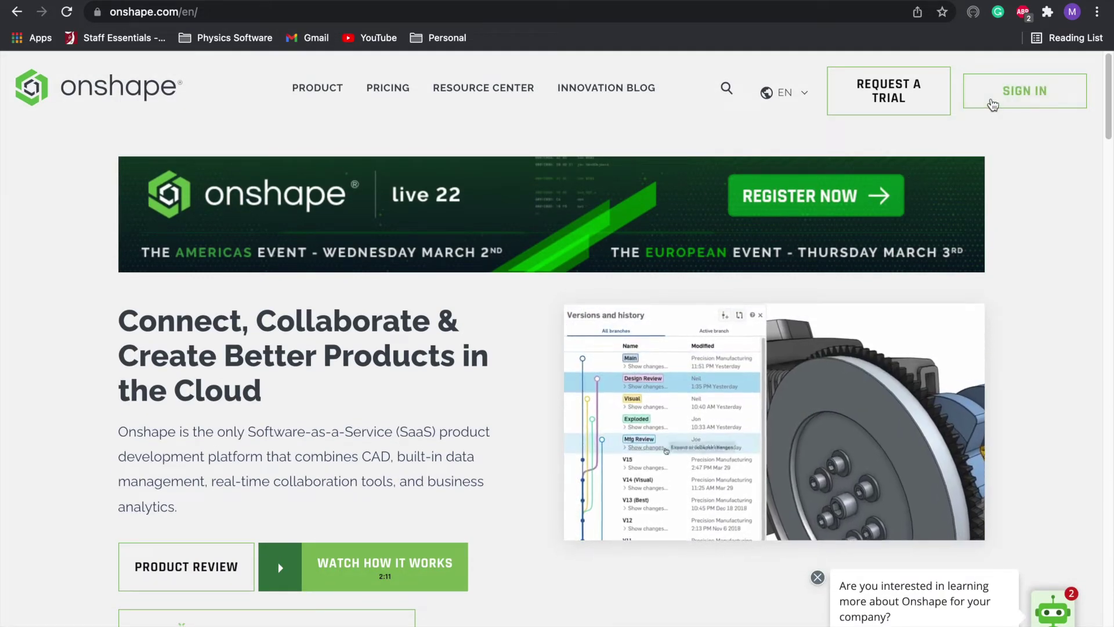
Sign in to Onshape with the autofilled account credentials
{"action": "left_click", "coordinate": [993, 104]}
{"action": "scroll", "coordinate": [574, 510], "scroll_direction": "down", "scroll_amount": 2}
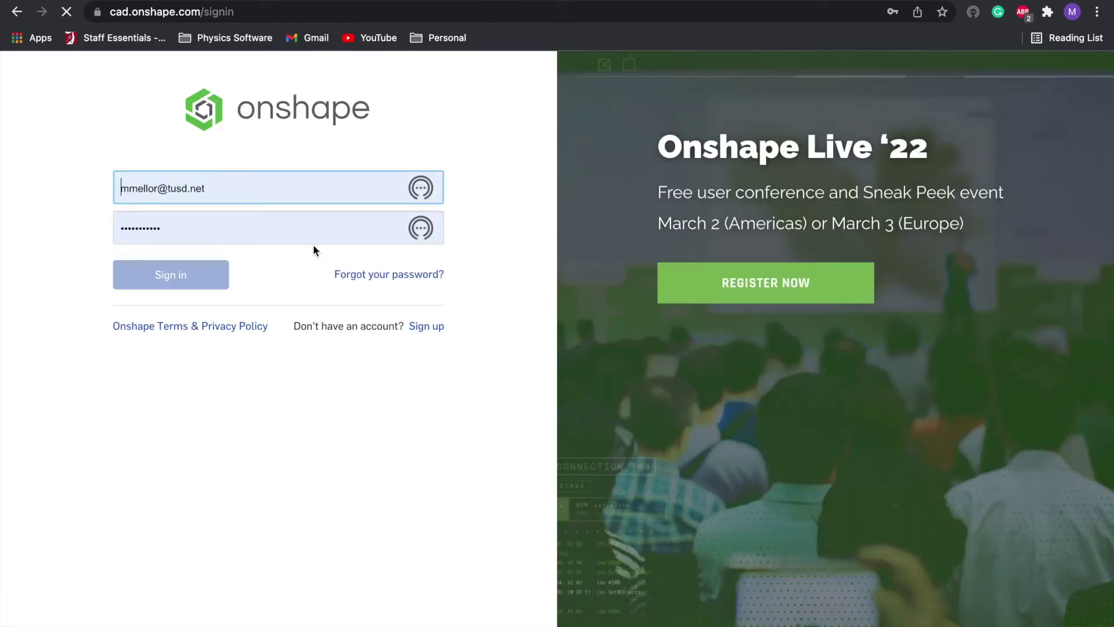
{"action": "left_click", "coordinate": [167, 279]}
{"action": "left_click", "coordinate": [196, 286]}
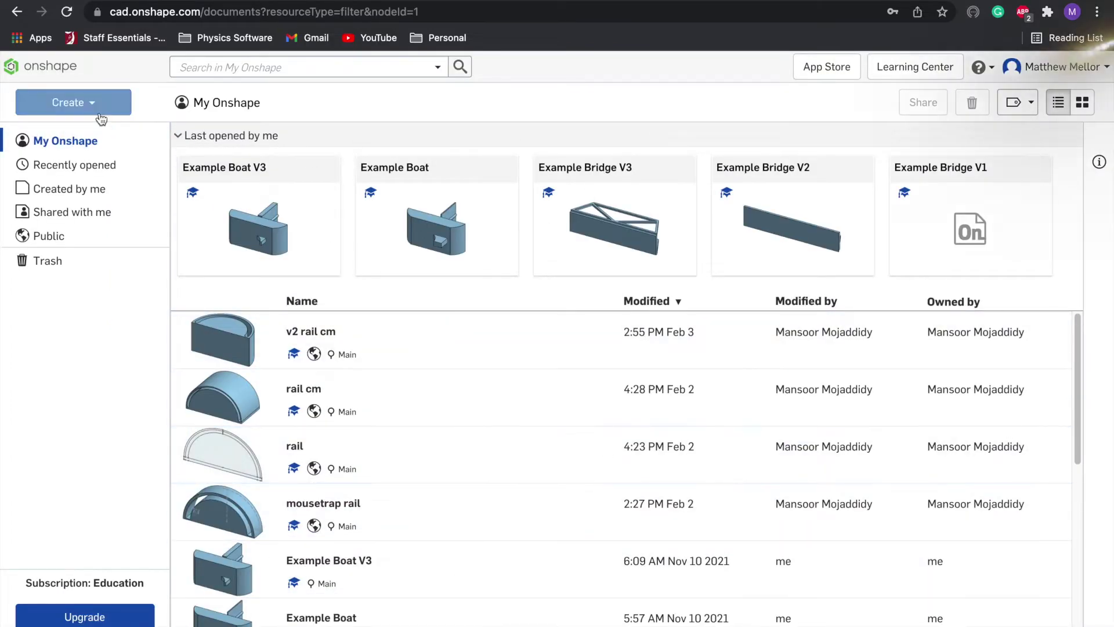
Create a document named 'beyblade mark 1' and view its Top plane from above
{"action": "left_click", "coordinate": [100, 114]}
{"action": "left_click", "coordinate": [99, 131]}
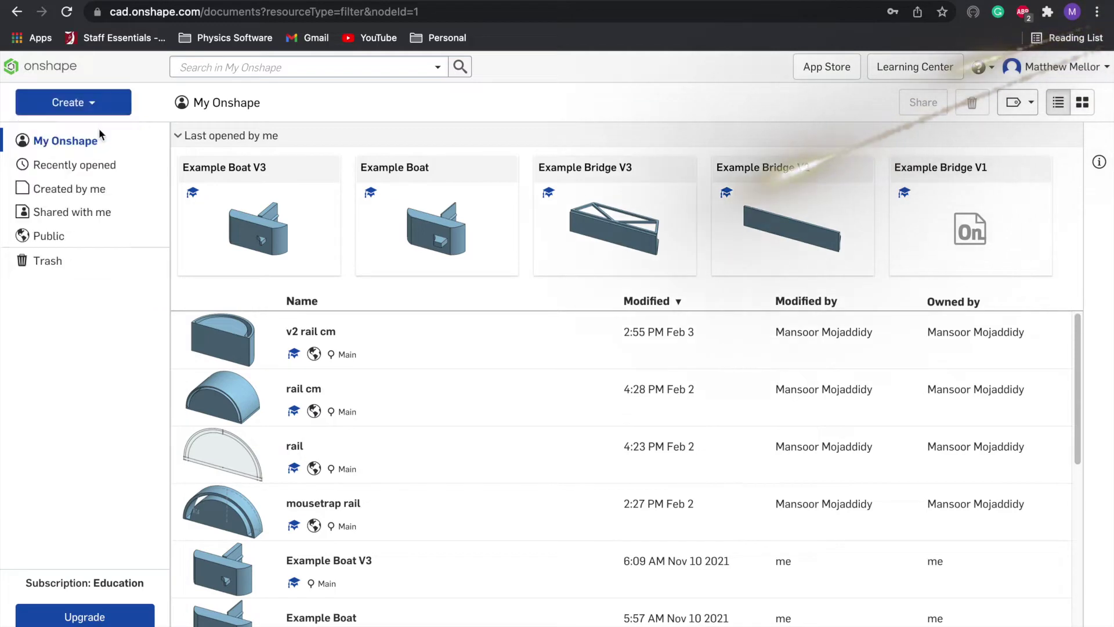
{"action": "type", "text": "beyblad"}
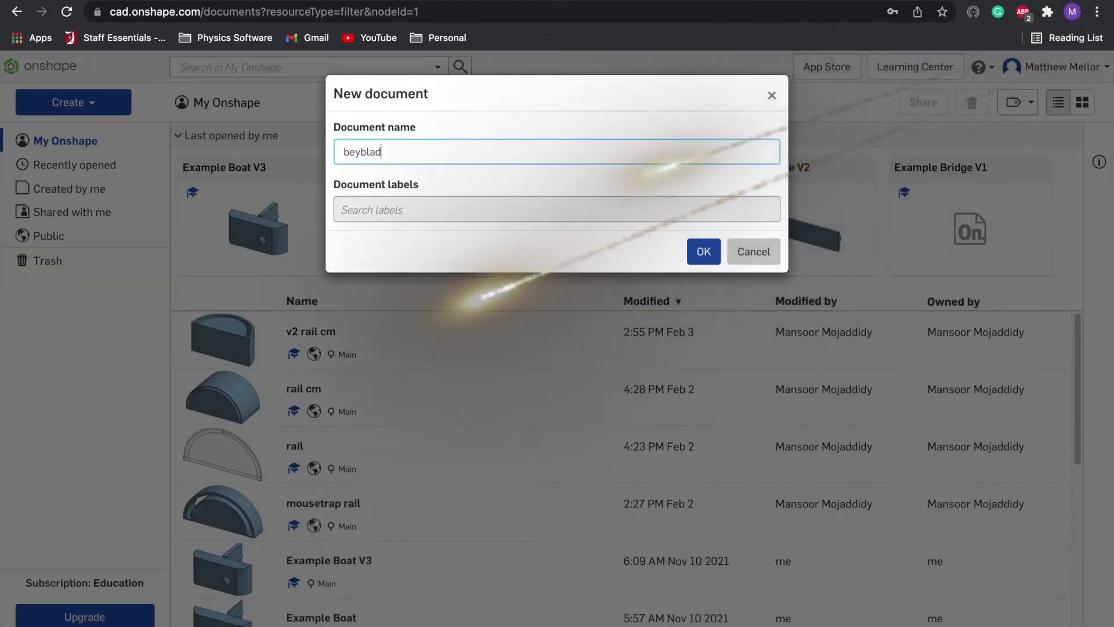
{"action": "type", "text": "ev"}
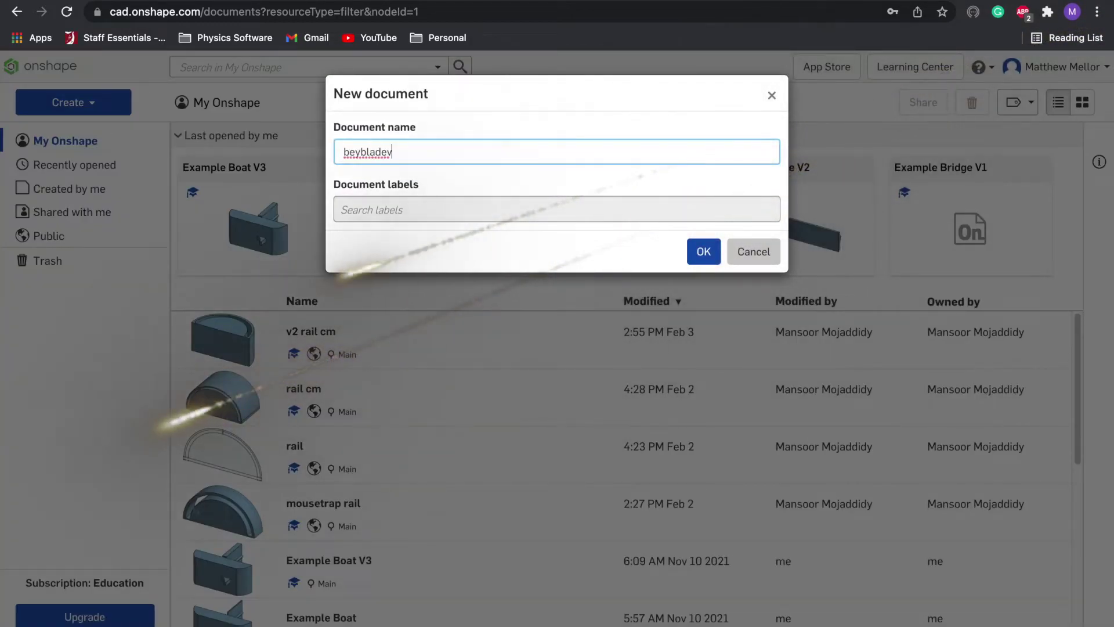
{"action": "key", "text": "BackSpace"}
{"action": "type", "text": "mark 1"}
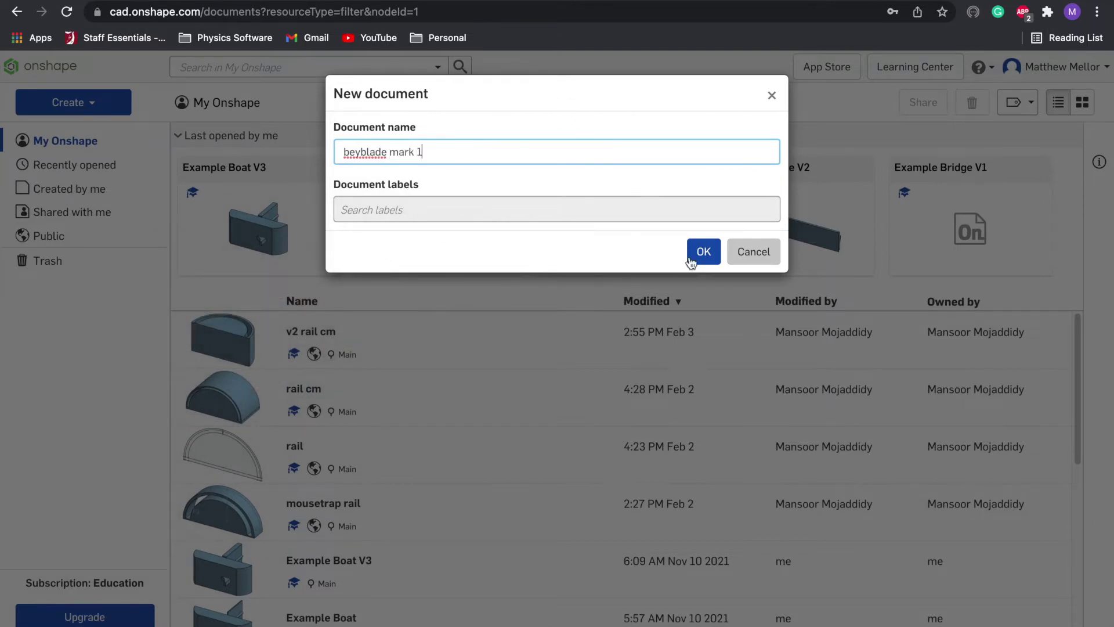
{"action": "left_click", "coordinate": [690, 260]}
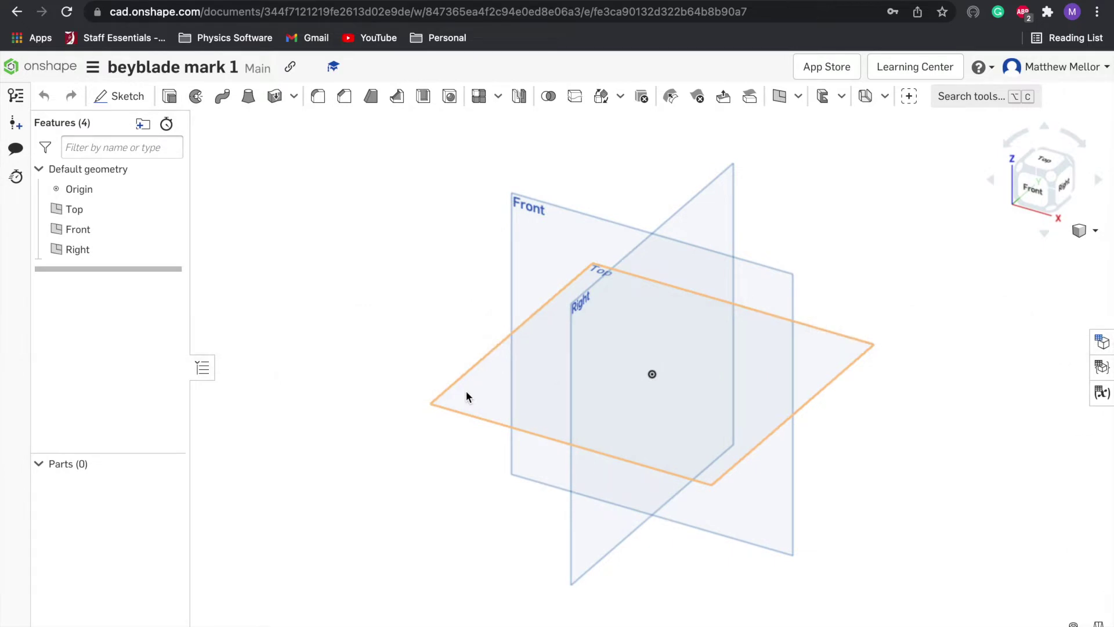
{"action": "left_click", "coordinate": [475, 380]}
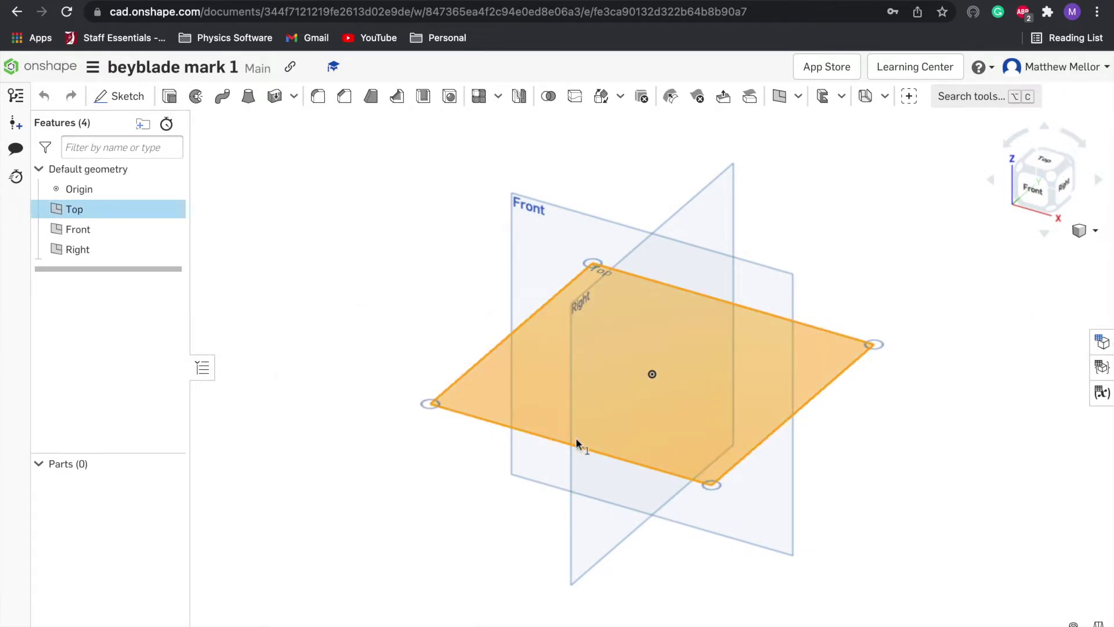
{"action": "left_click", "coordinate": [1043, 165]}
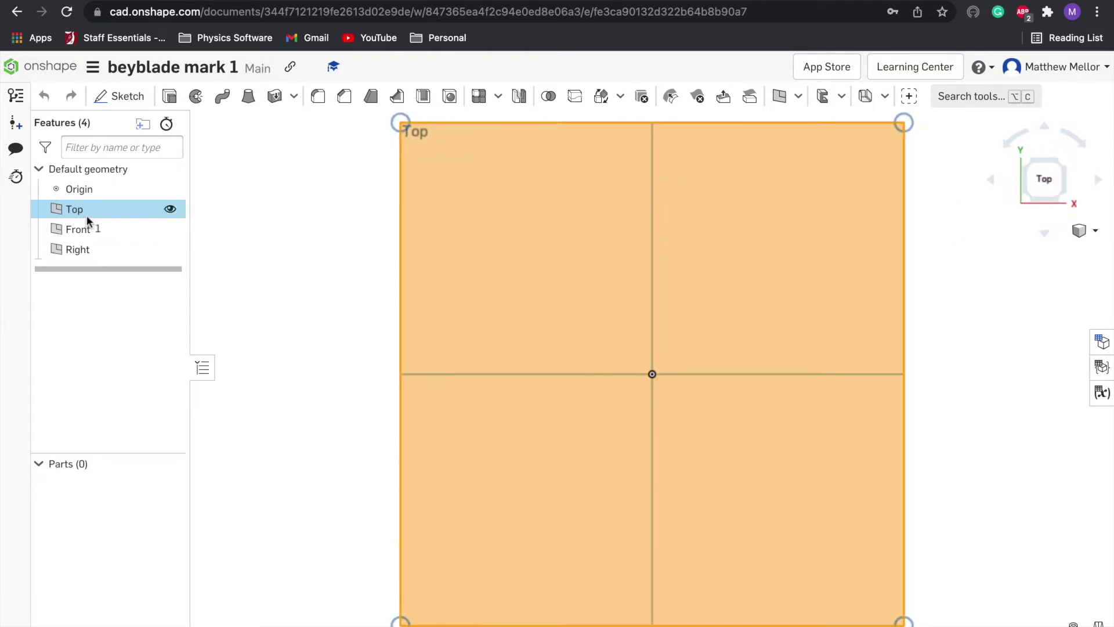
Start a sketch on the Top plane and draw two concentric circles centred on the origin
{"action": "left_click", "coordinate": [119, 97]}
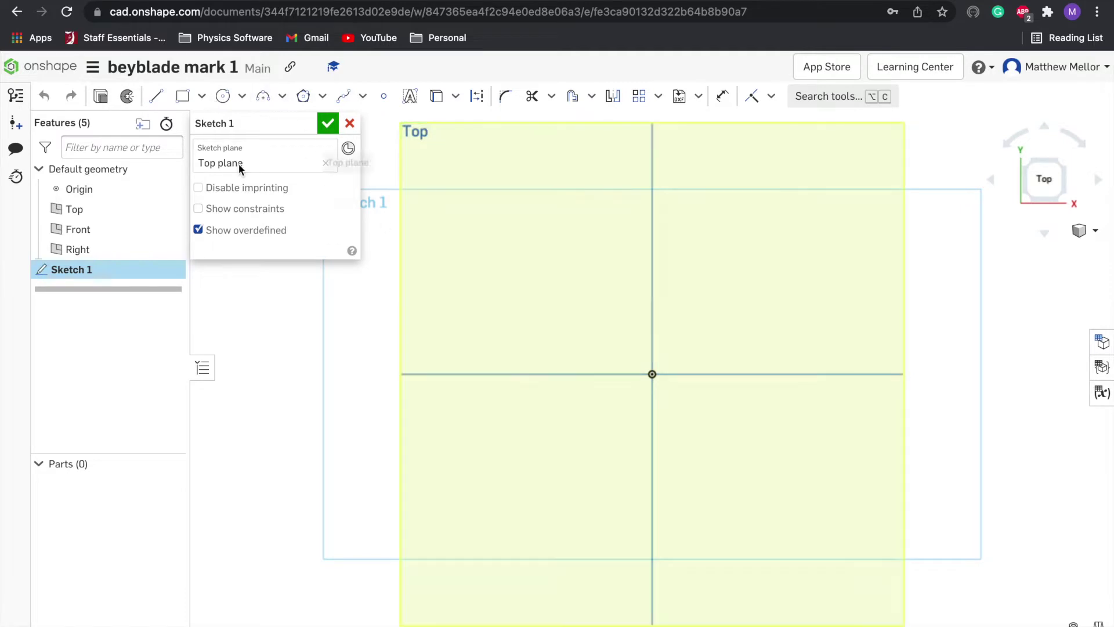
{"action": "left_click", "coordinate": [223, 97]}
{"action": "left_click", "coordinate": [652, 375]}
{"action": "left_click", "coordinate": [748, 280]}
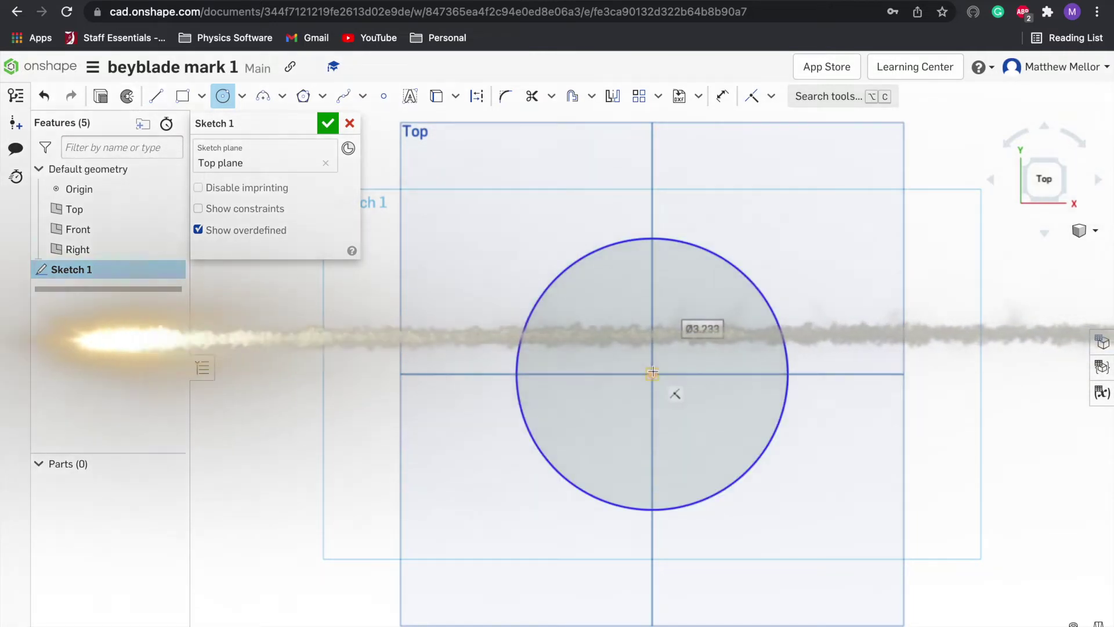
{"action": "left_click", "coordinate": [652, 375]}
{"action": "left_click", "coordinate": [783, 243]}
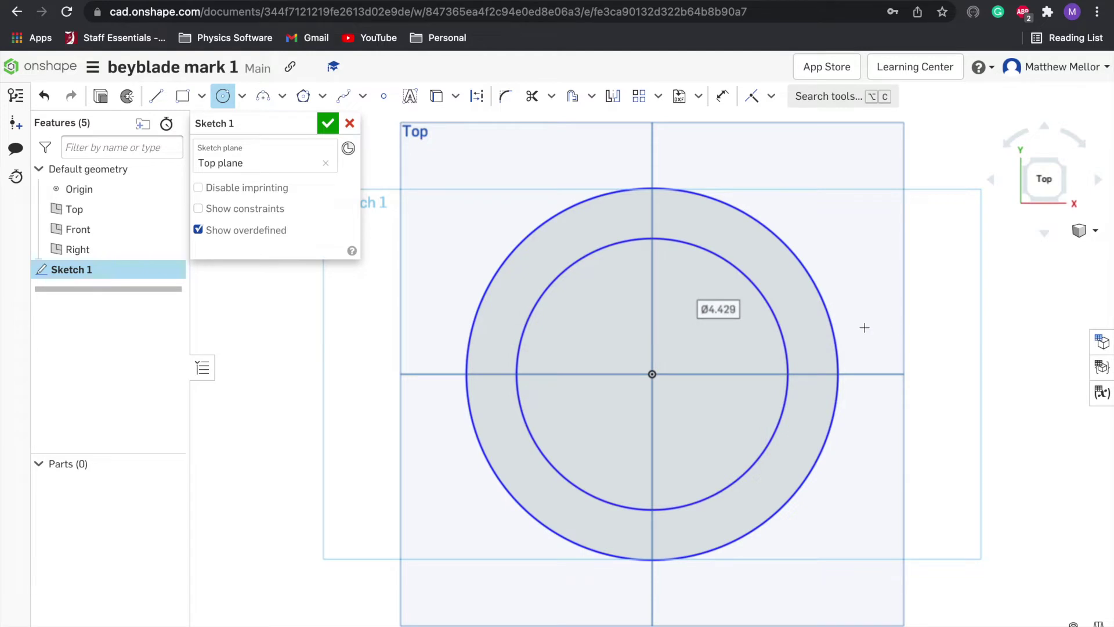
Dimension the inner circle to 40.5 mm and the outer circle to 50 mm diameter
{"action": "key", "text": "d"}
{"action": "left_click", "coordinate": [784, 327]}
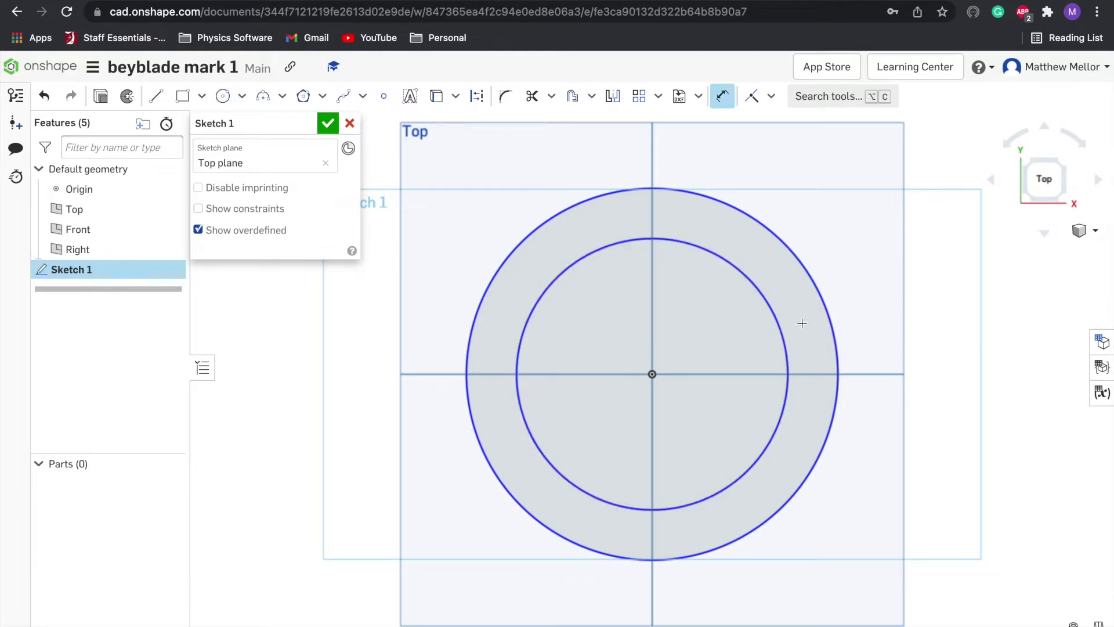
{"action": "left_click", "coordinate": [914, 309]}
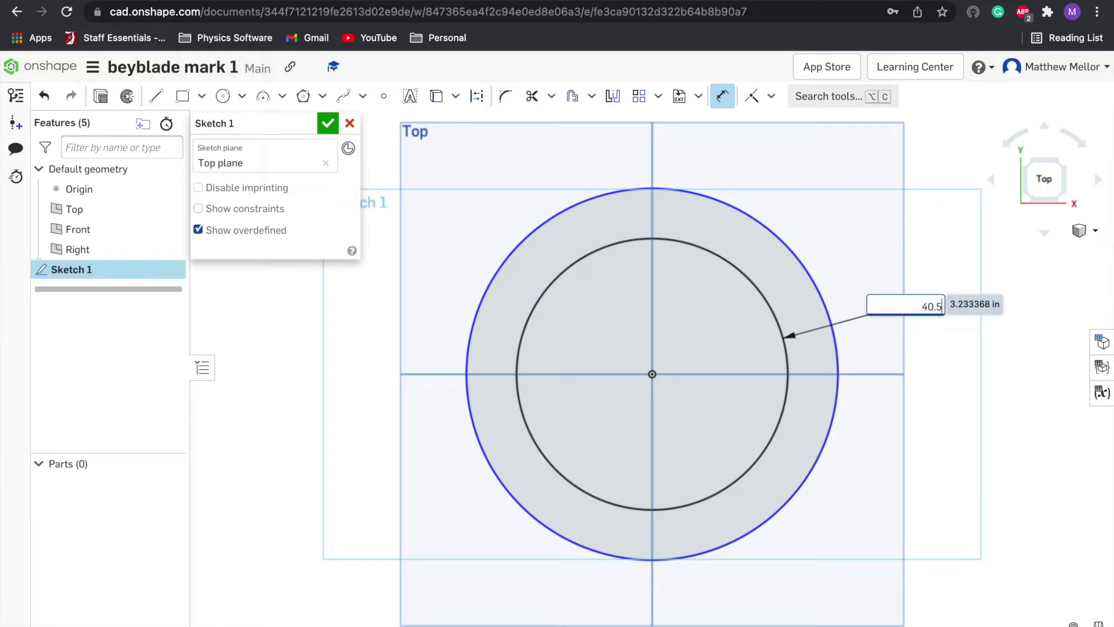
{"action": "type", "text": "40.5 mm"}
{"action": "key", "text": "Return"}
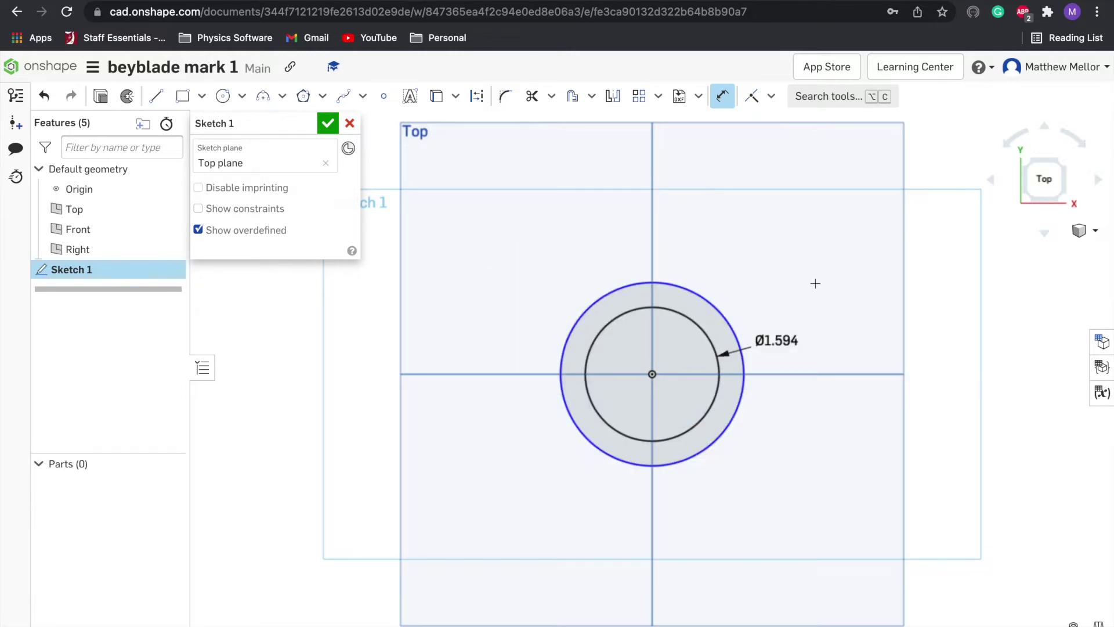
{"action": "left_click_drag", "start_coordinate": [819, 282], "coordinate": [864, 282]}
{"action": "double_click", "coordinate": [863, 280]}
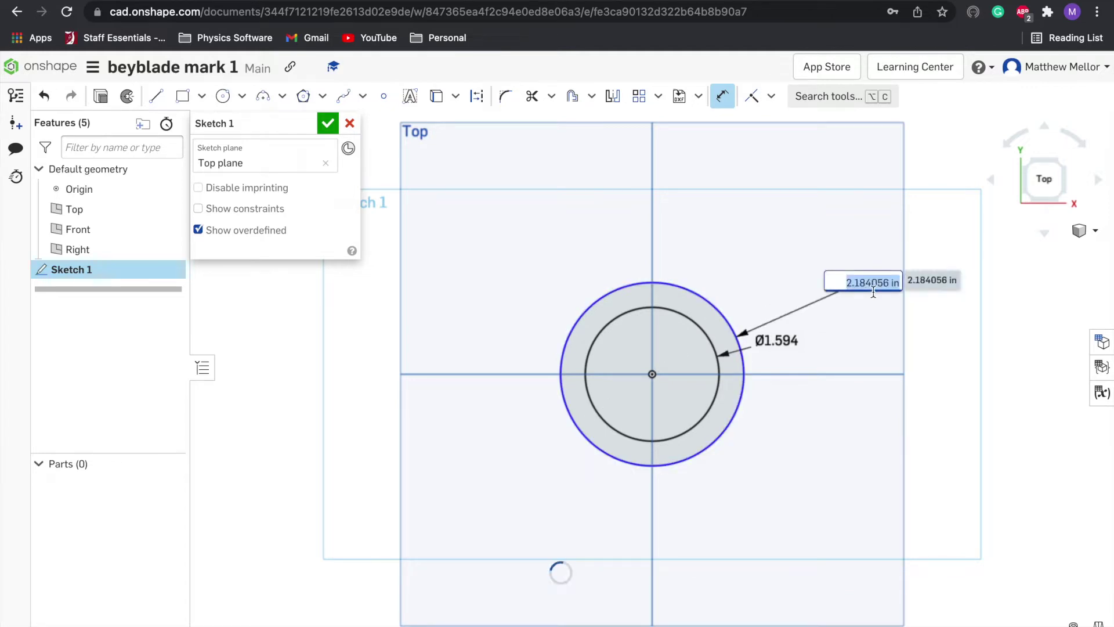
{"action": "type", "text": "50mm"}
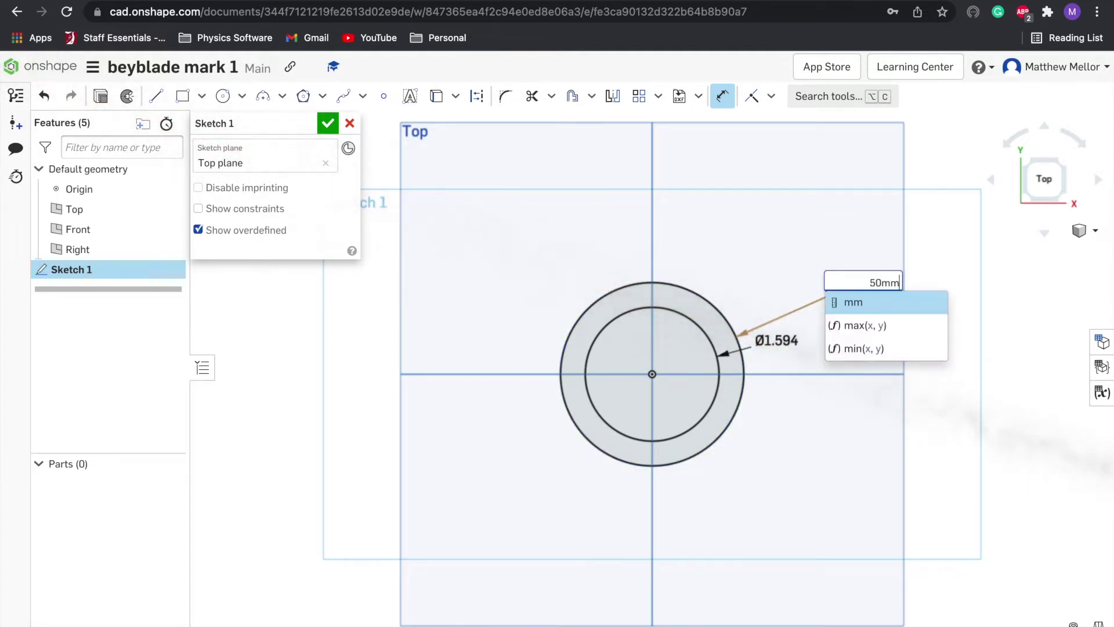
{"action": "key", "text": "Return"}
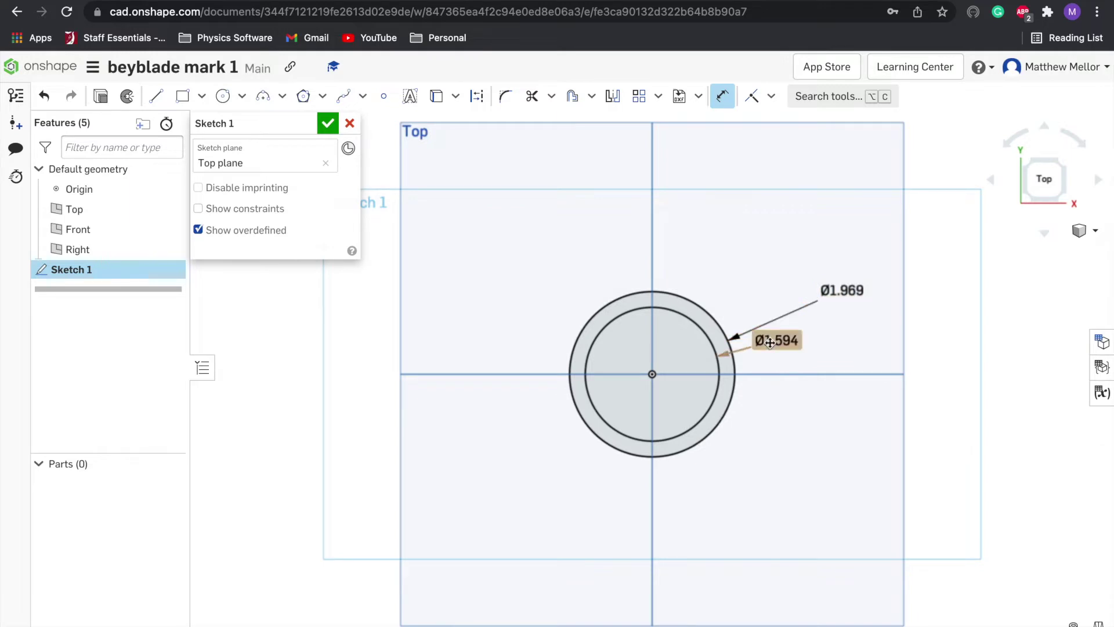
{"action": "scroll", "coordinate": [676, 383], "scroll_direction": "up", "scroll_amount": 2}
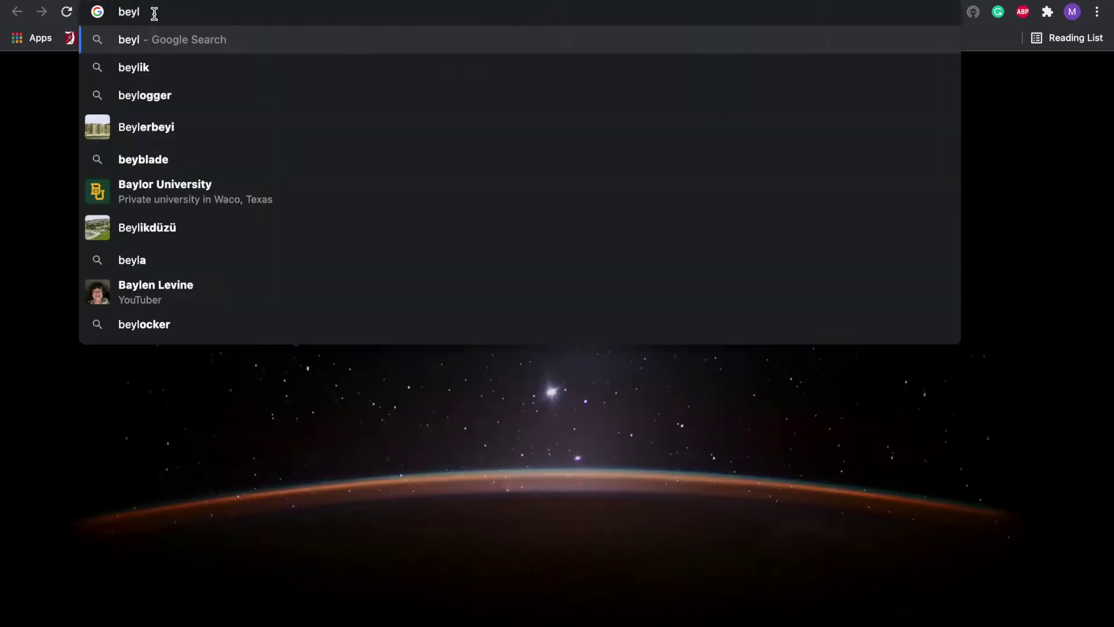
Search Google Images for beyblade and preview the Evolution Elite Warrior 4-pack picture
{"action": "key", "text": "BackSpace"}
{"action": "type", "text": "blade"}
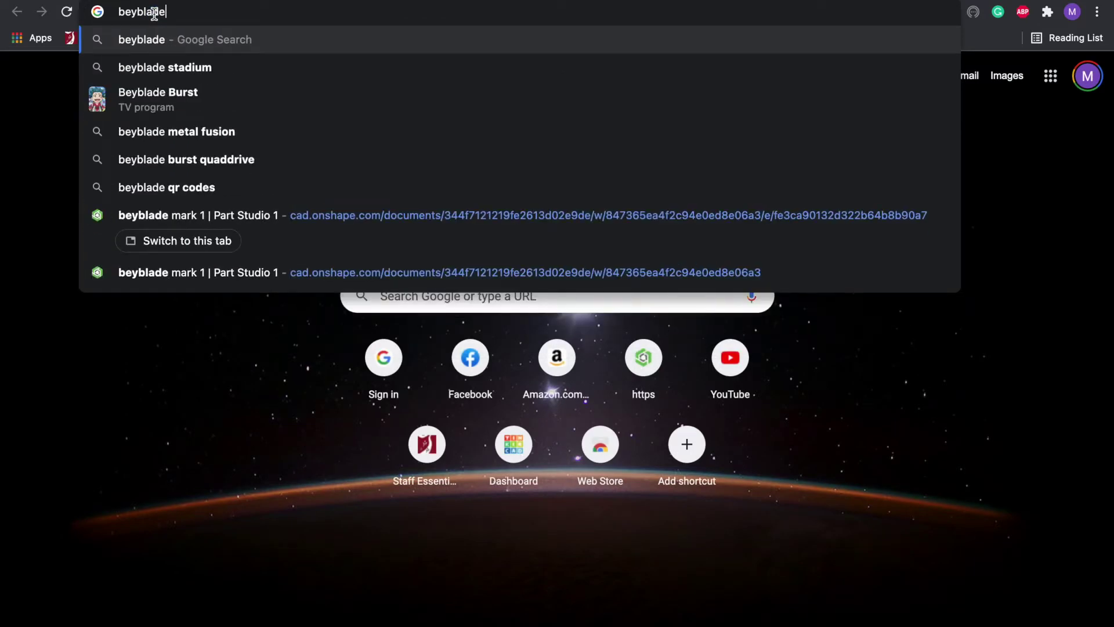
{"action": "key", "text": "Return"}
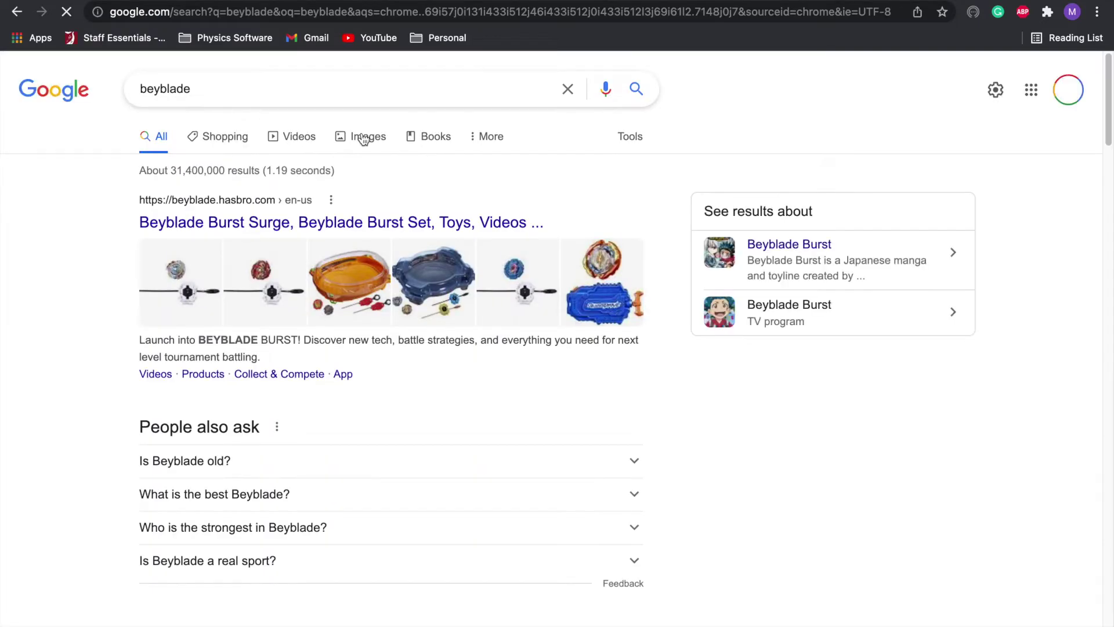
{"action": "left_click", "coordinate": [364, 138]}
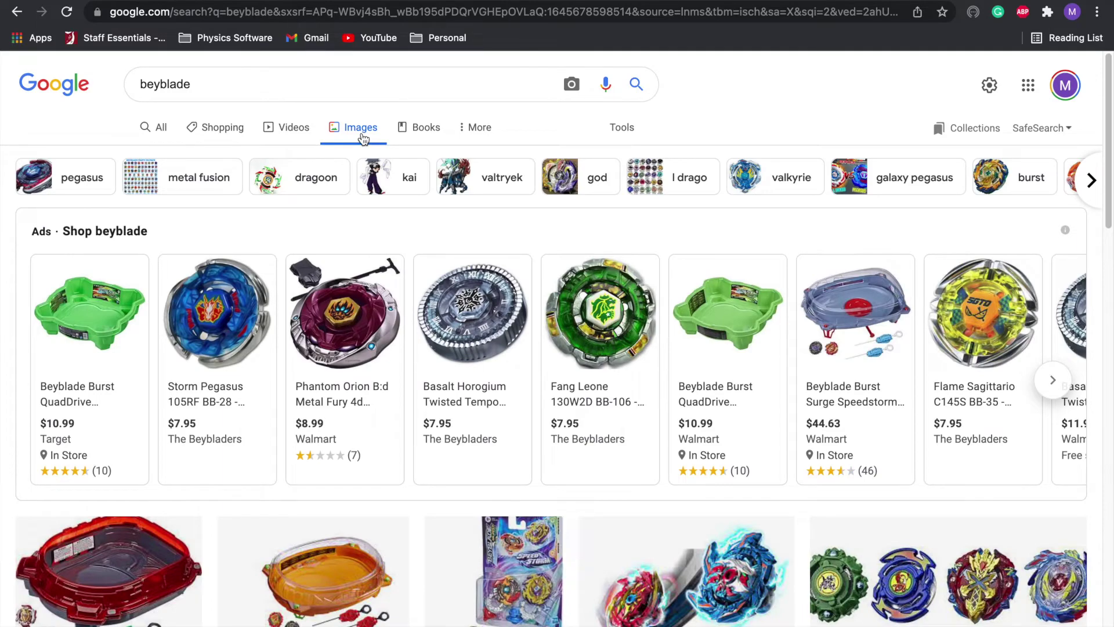
{"action": "mouse_move", "coordinate": [521, 344]}
{"action": "scroll", "coordinate": [521, 345], "scroll_direction": "down", "scroll_amount": 1}
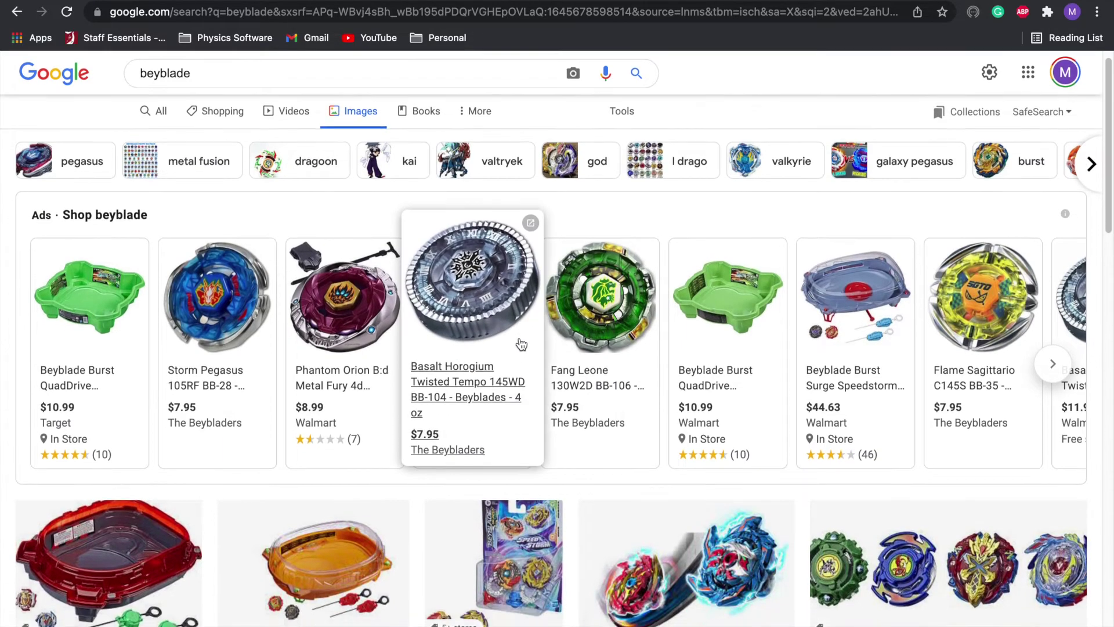
{"action": "scroll", "coordinate": [521, 344], "scroll_direction": "down", "scroll_amount": 5}
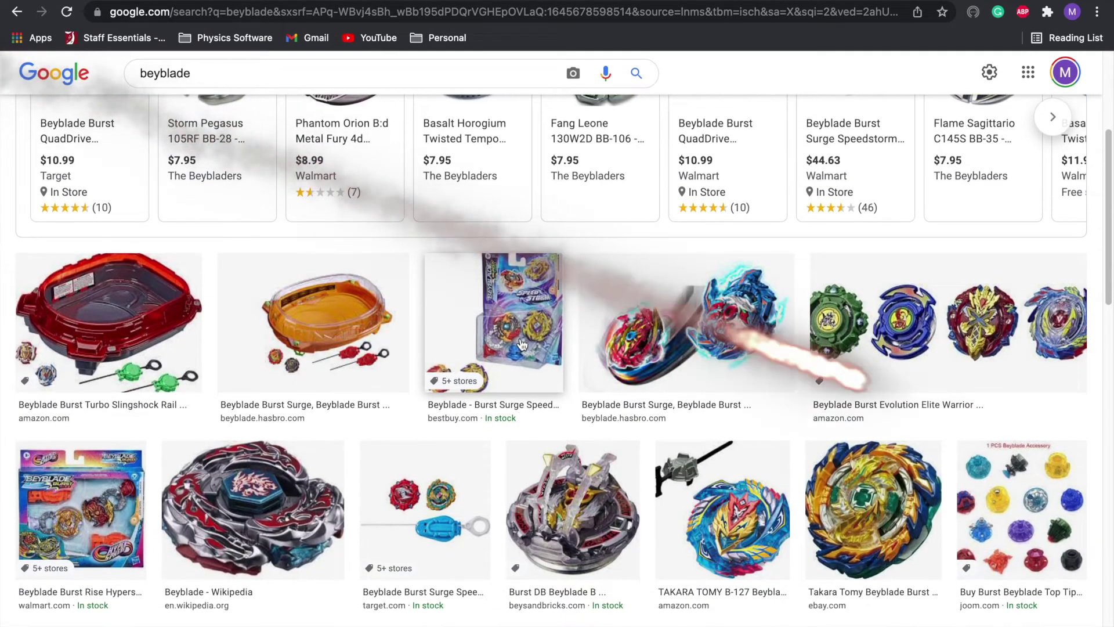
{"action": "left_click", "coordinate": [974, 340]}
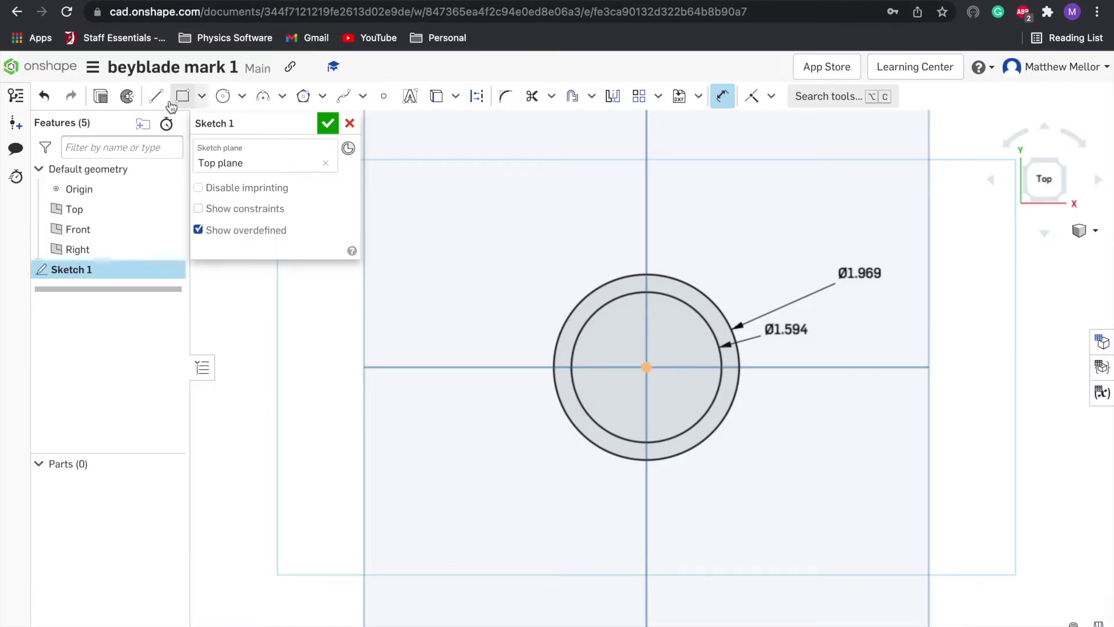
Draw a horizontal line left from the origin, then the upper slanted and top hexagon edges
{"action": "left_click", "coordinate": [156, 99]}
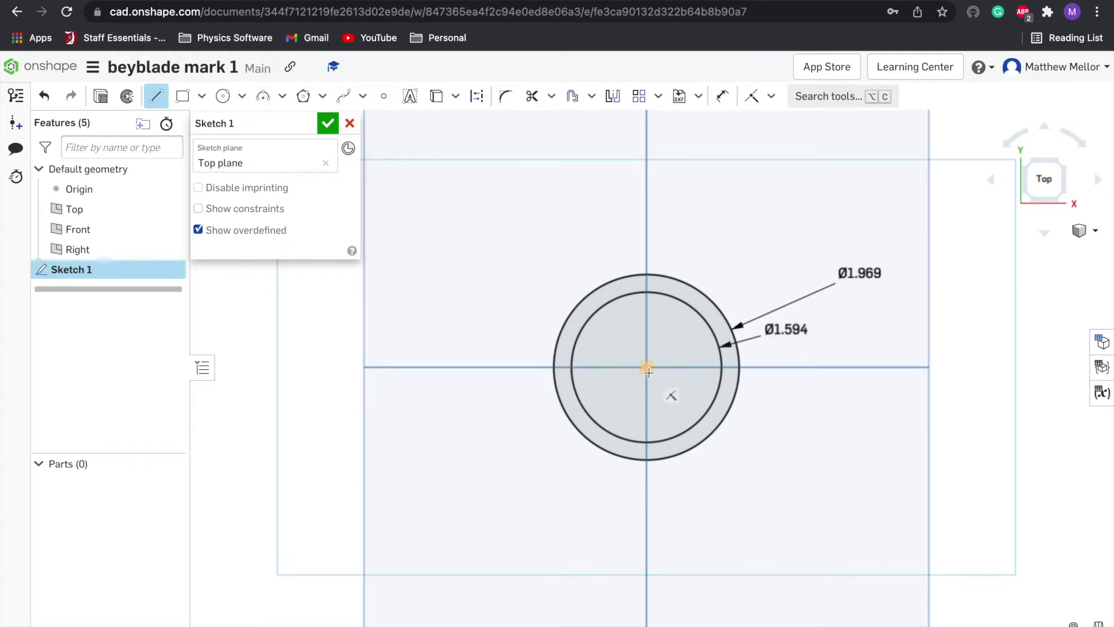
{"action": "left_click", "coordinate": [493, 367]}
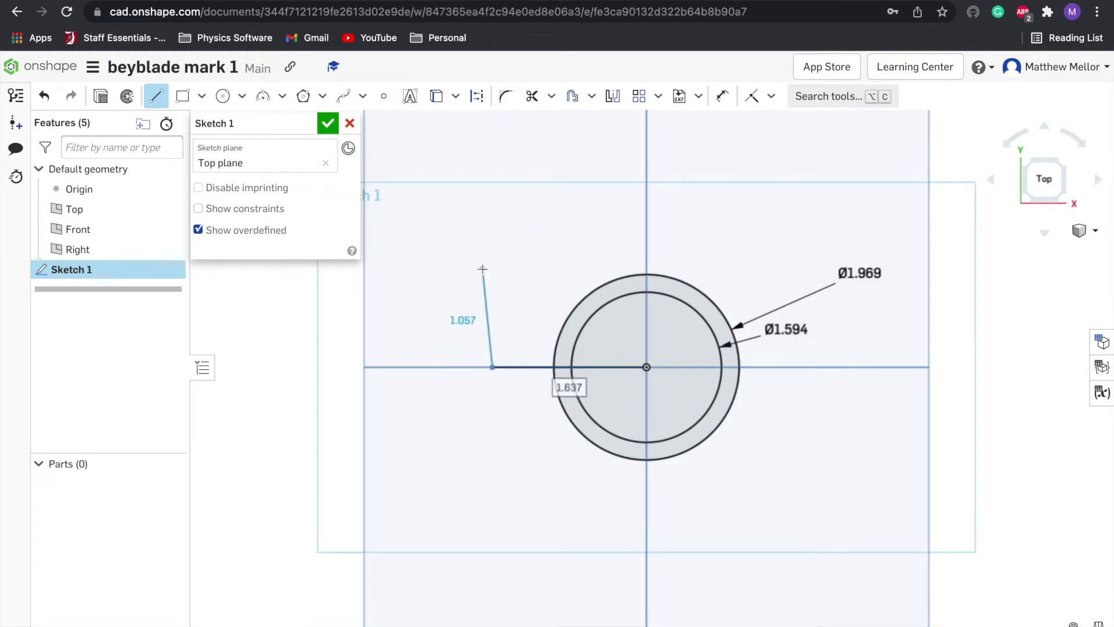
{"action": "key", "text": "Escape"}
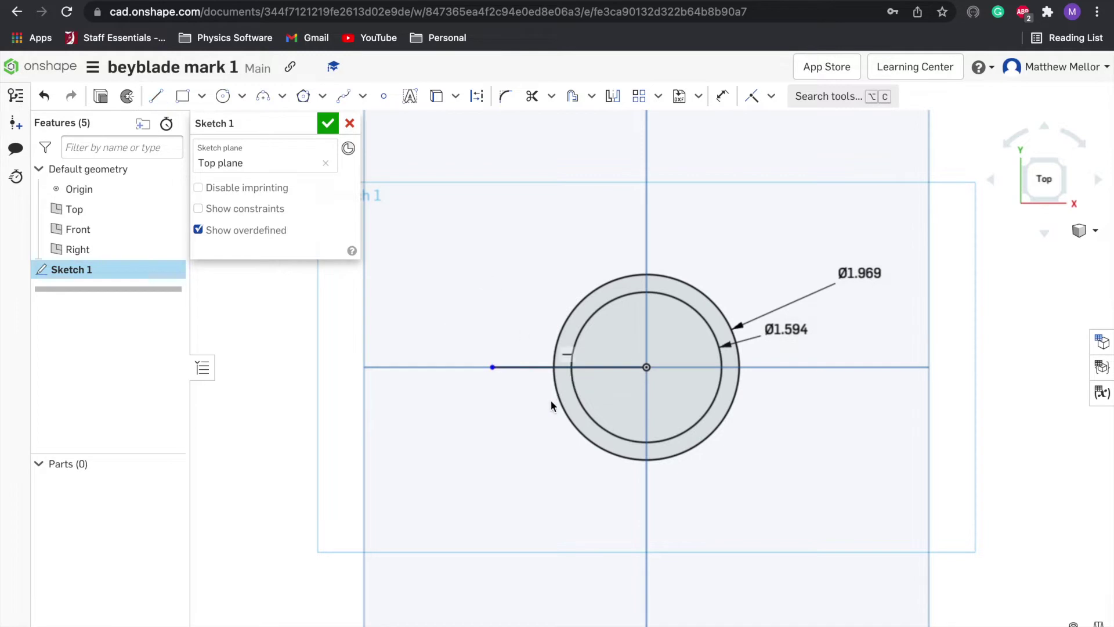
{"action": "left_click", "coordinate": [163, 107]}
{"action": "left_click", "coordinate": [493, 367]}
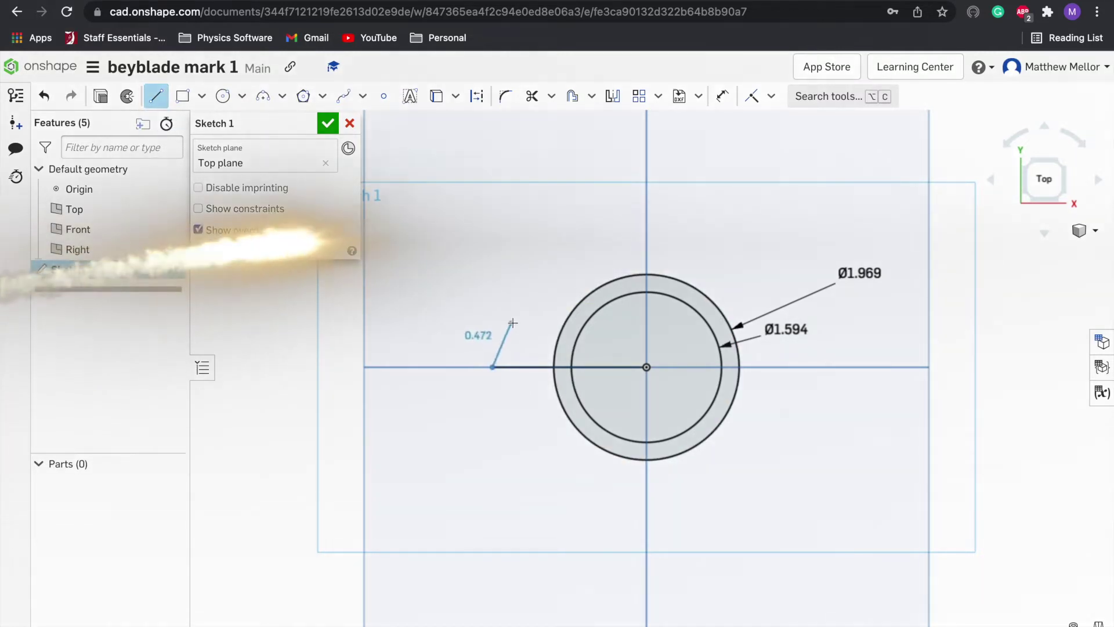
{"action": "left_click", "coordinate": [558, 260]}
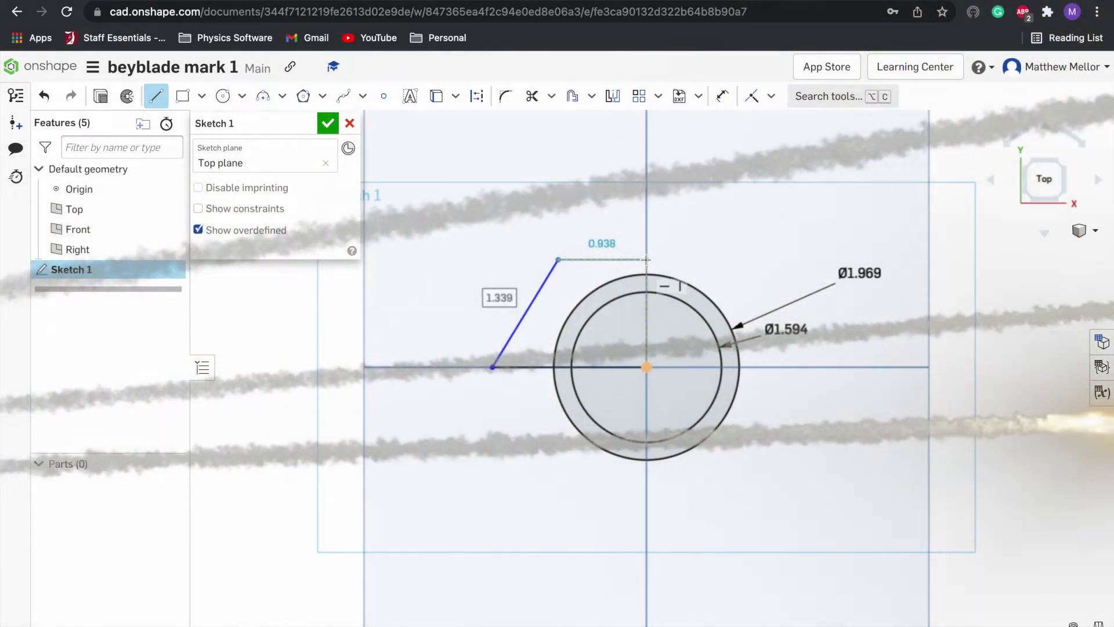
{"action": "left_click", "coordinate": [646, 259]}
{"action": "key", "text": "Escape"}
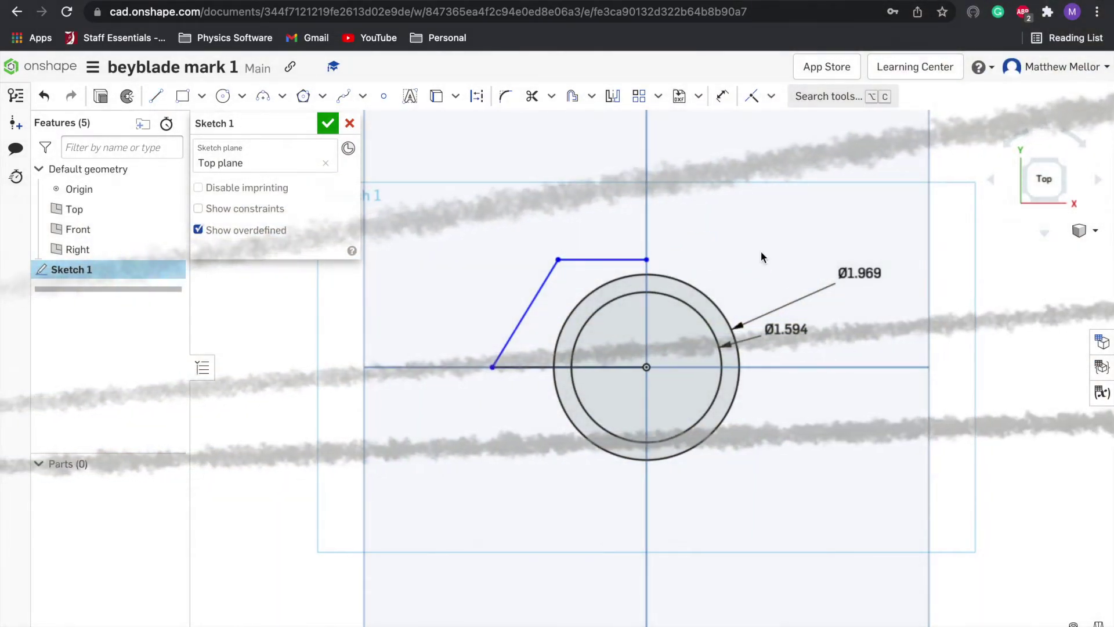
Draw the lower slanted edge and bottom edge ending on the vertical axis
{"action": "left_click", "coordinate": [156, 99]}
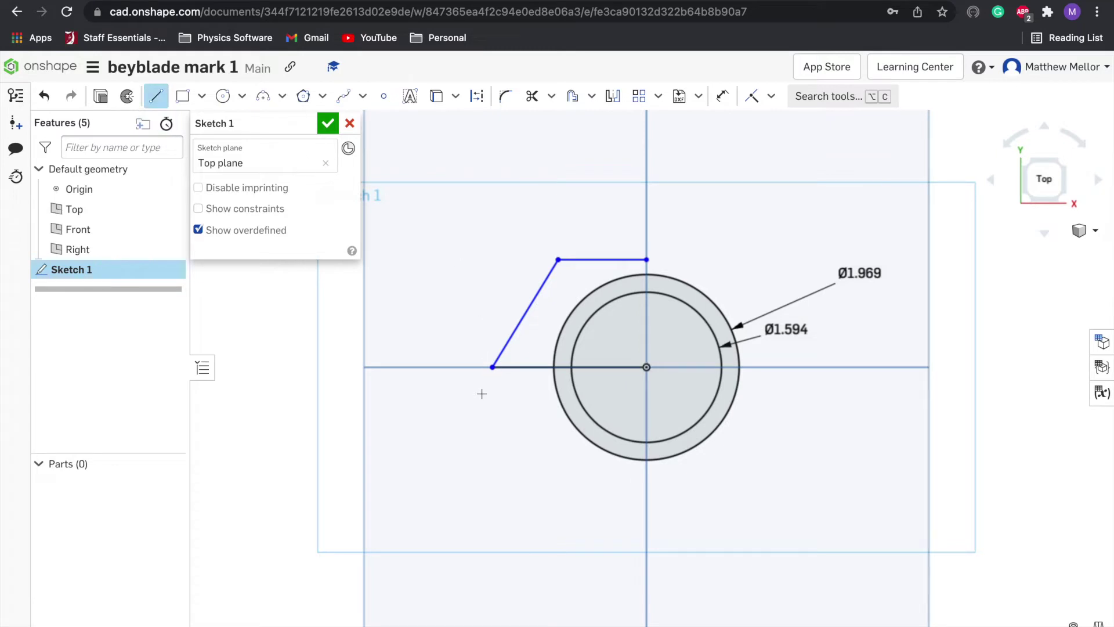
{"action": "left_click", "coordinate": [569, 478]}
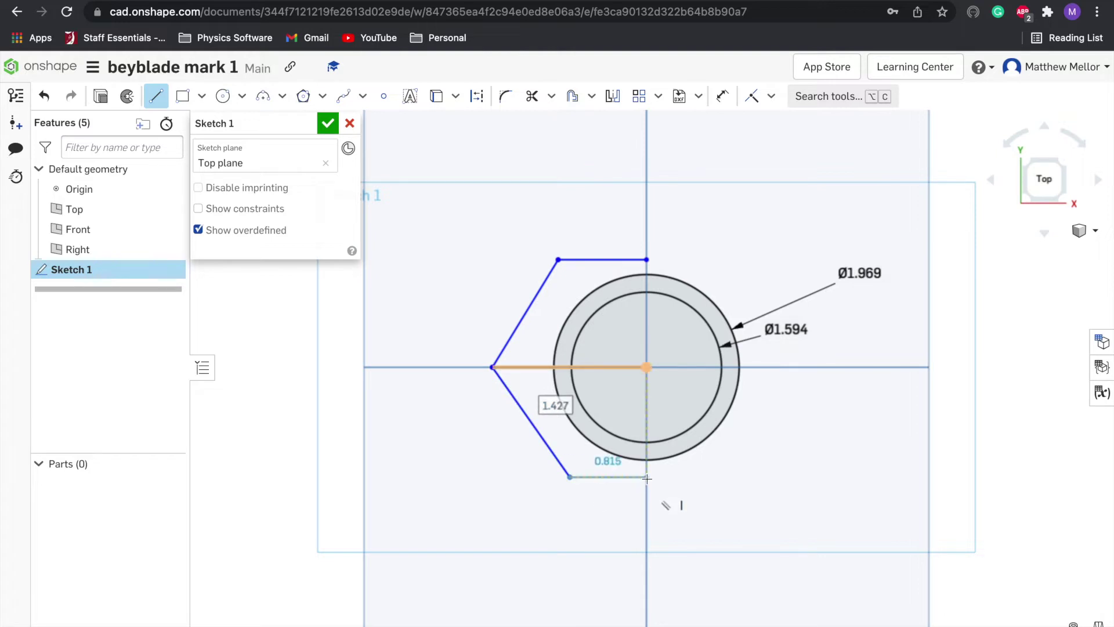
{"action": "left_click", "coordinate": [647, 477]}
{"action": "key", "text": "Escape"}
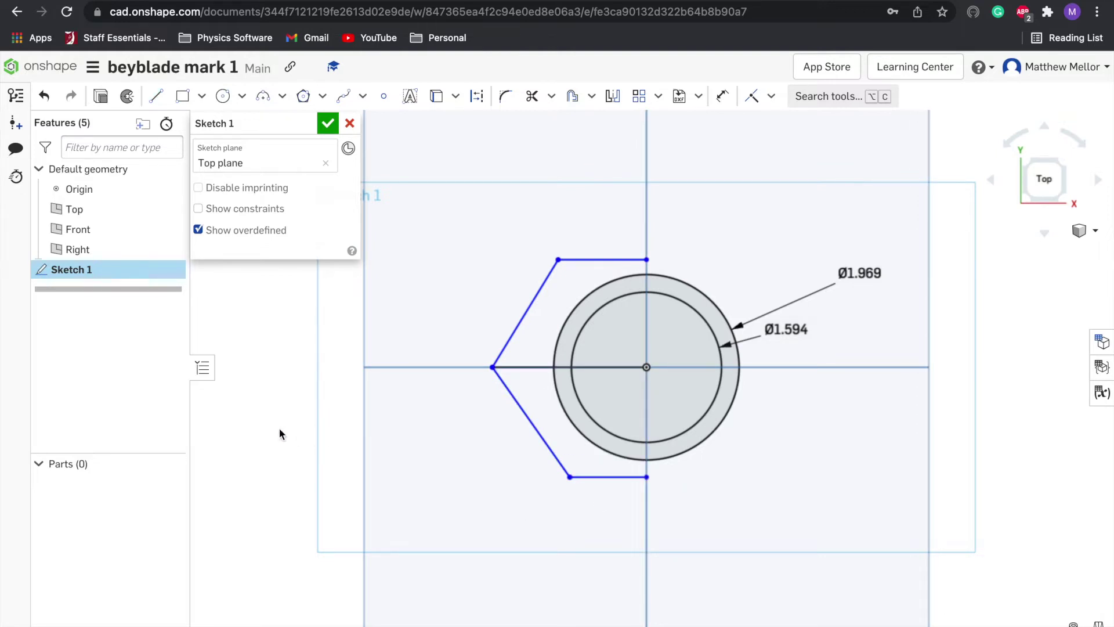
Mirror the left-half hexagon edges across the vertical axis to close the hexagon
{"action": "left_click", "coordinate": [456, 97]}
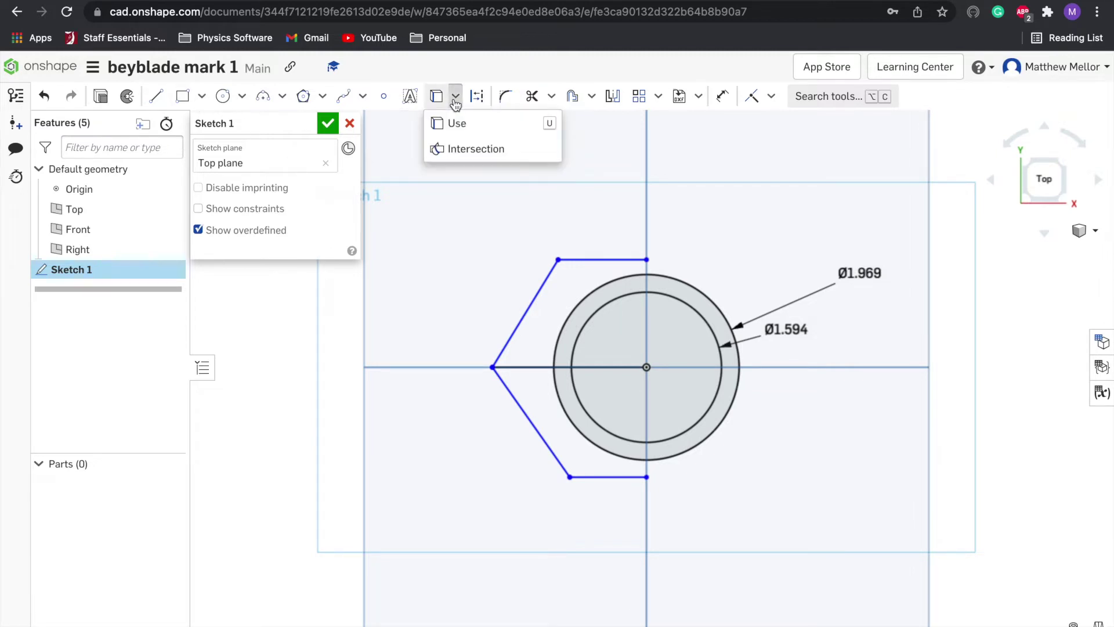
{"action": "left_click", "coordinate": [614, 98]}
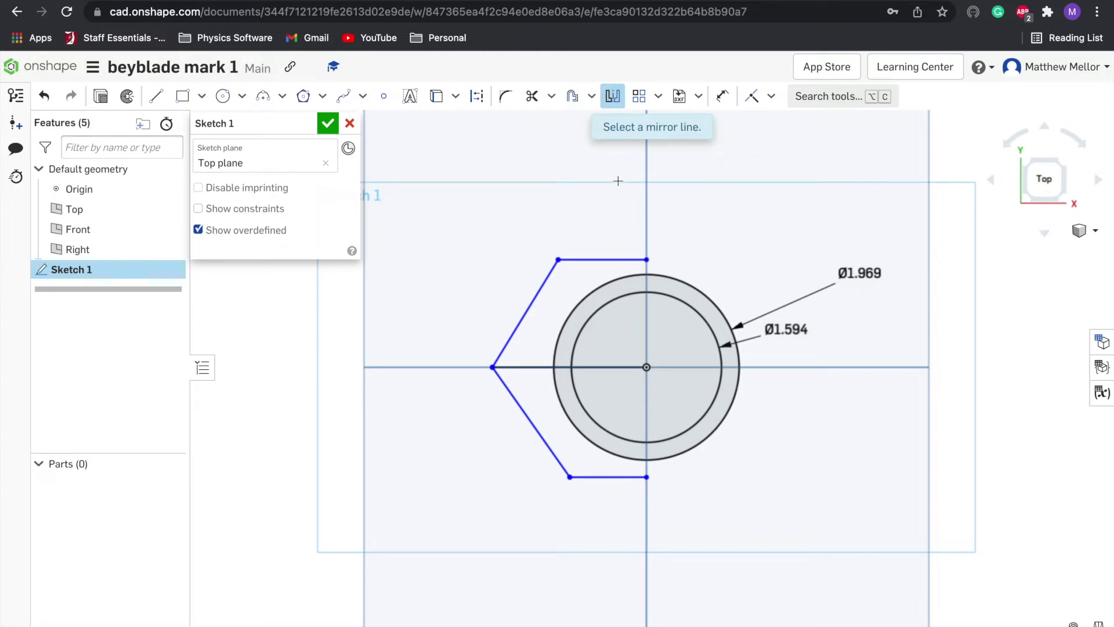
{"action": "left_click", "coordinate": [648, 248]}
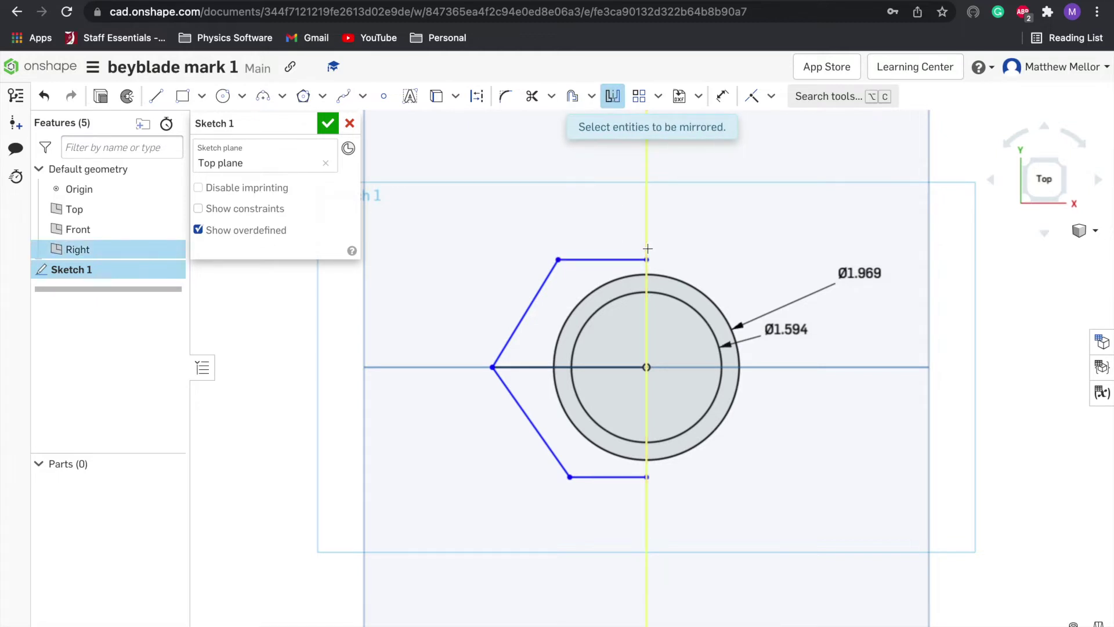
{"action": "left_click", "coordinate": [545, 285]}
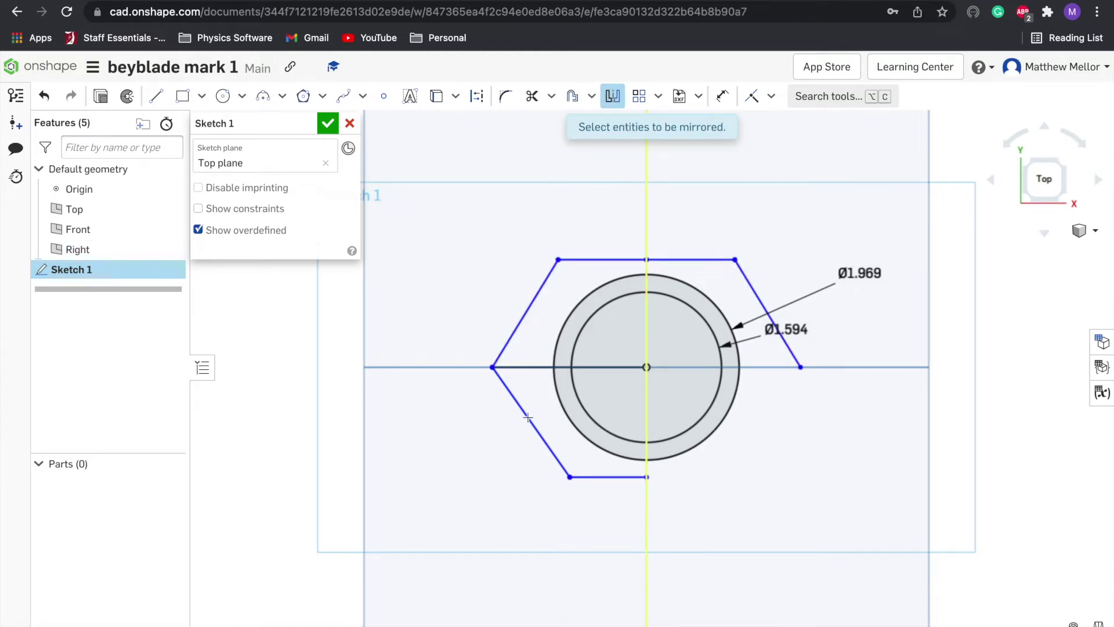
{"action": "left_click", "coordinate": [606, 476]}
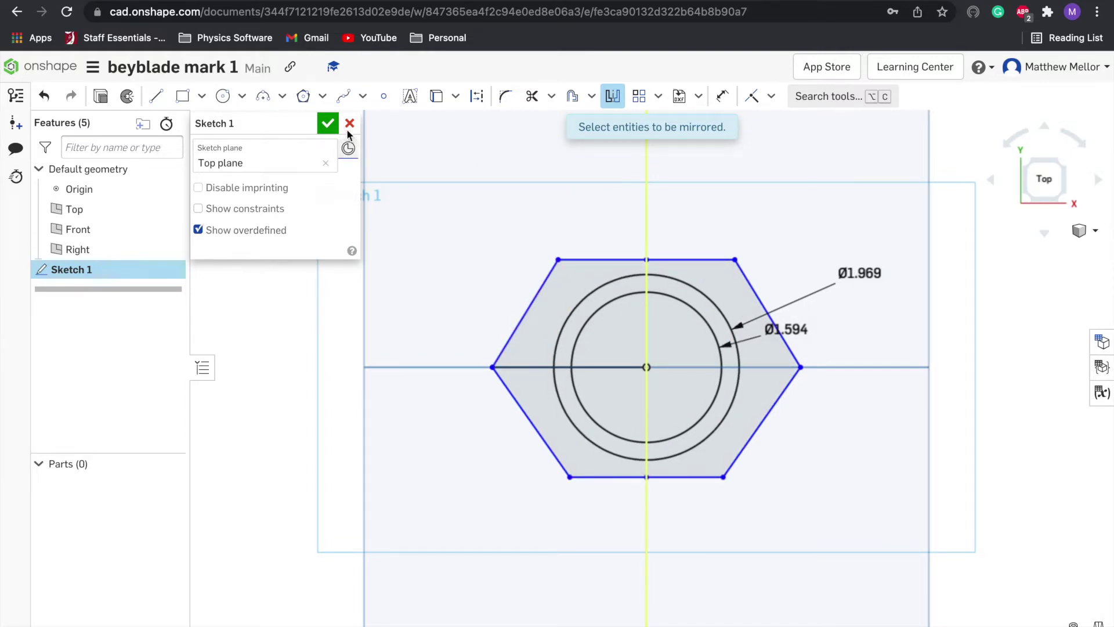
{"action": "left_click", "coordinate": [614, 97]}
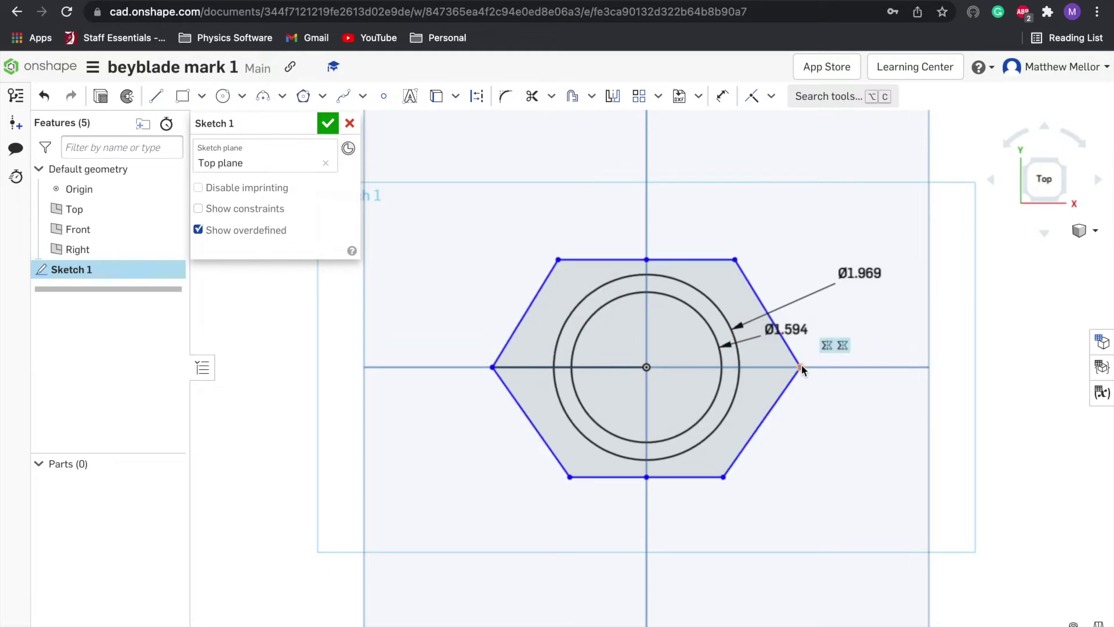
{"action": "left_click", "coordinate": [651, 259]}
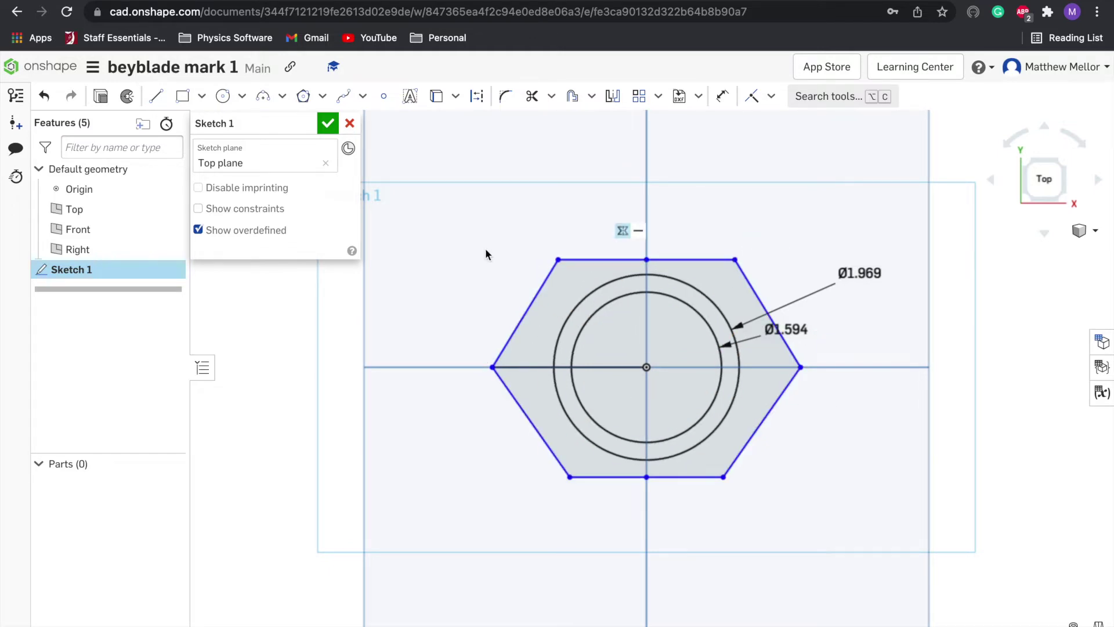
{"action": "key", "text": "ctrl+Tab"}
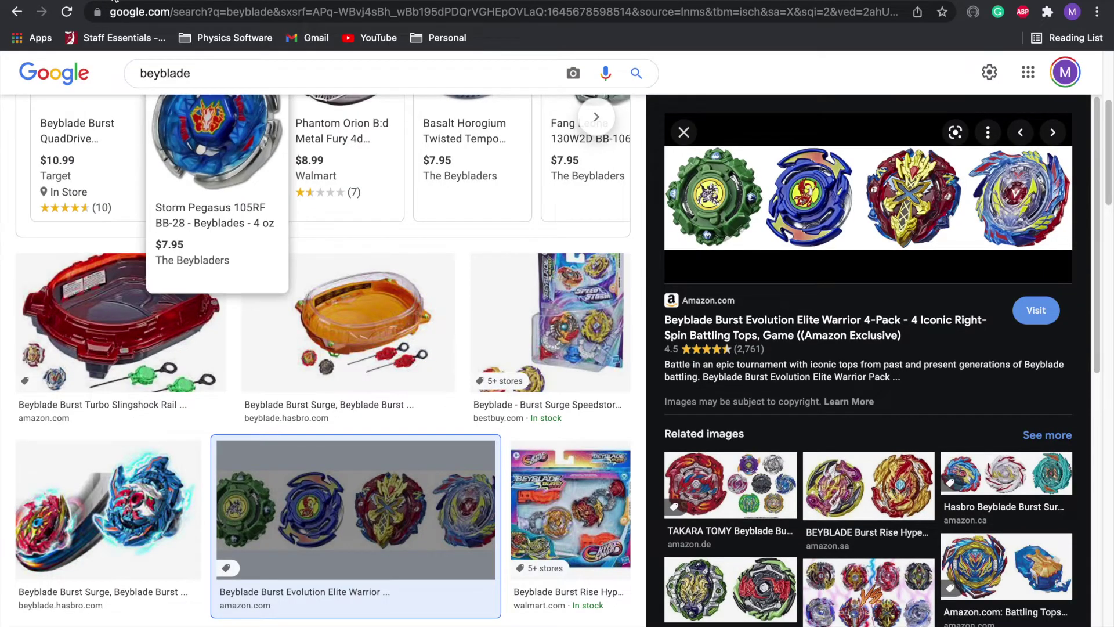
Draw a diagonal line from the hexagon's bottom edge down to the vertical axis
{"action": "left_click", "coordinate": [115, 2]}
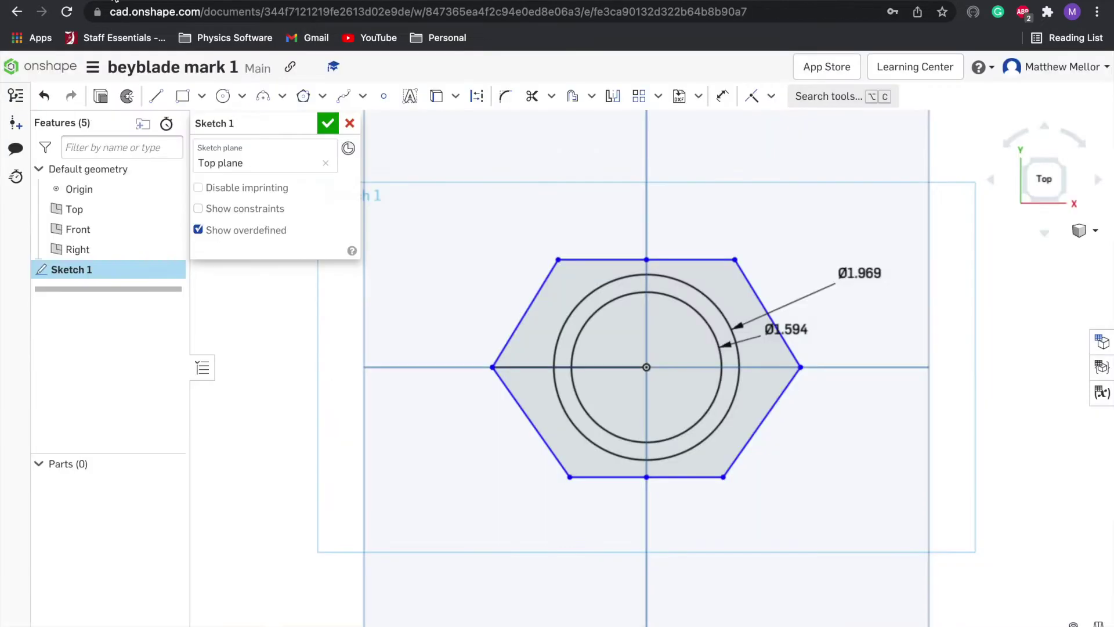
{"action": "key", "text": "l"}
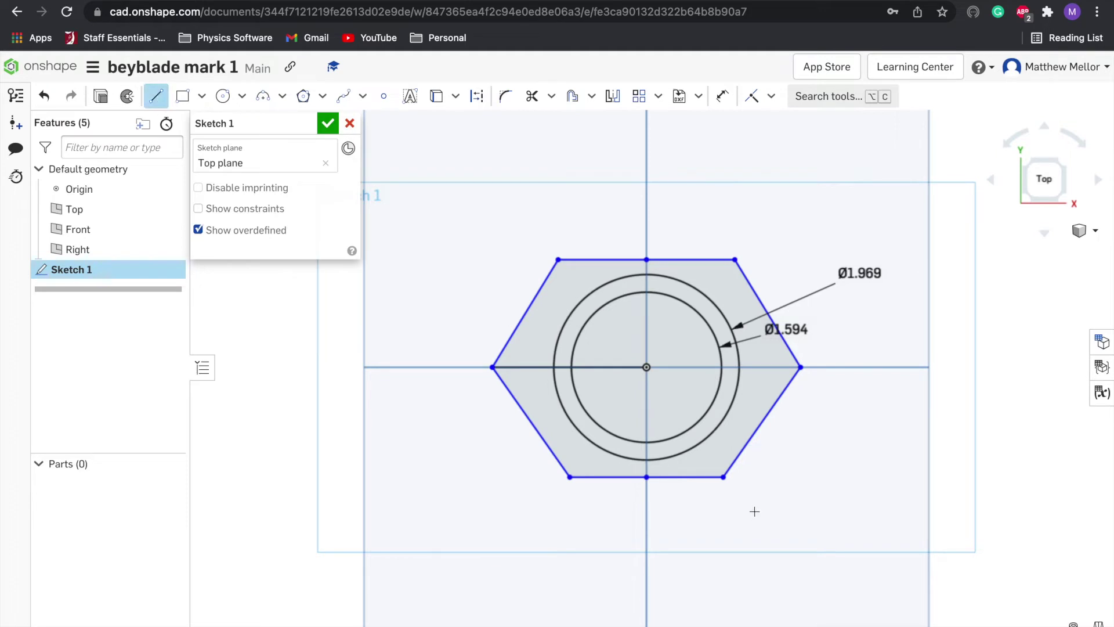
{"action": "left_click", "coordinate": [608, 477]}
{"action": "left_click", "coordinate": [646, 524]}
{"action": "key", "text": "Escape"}
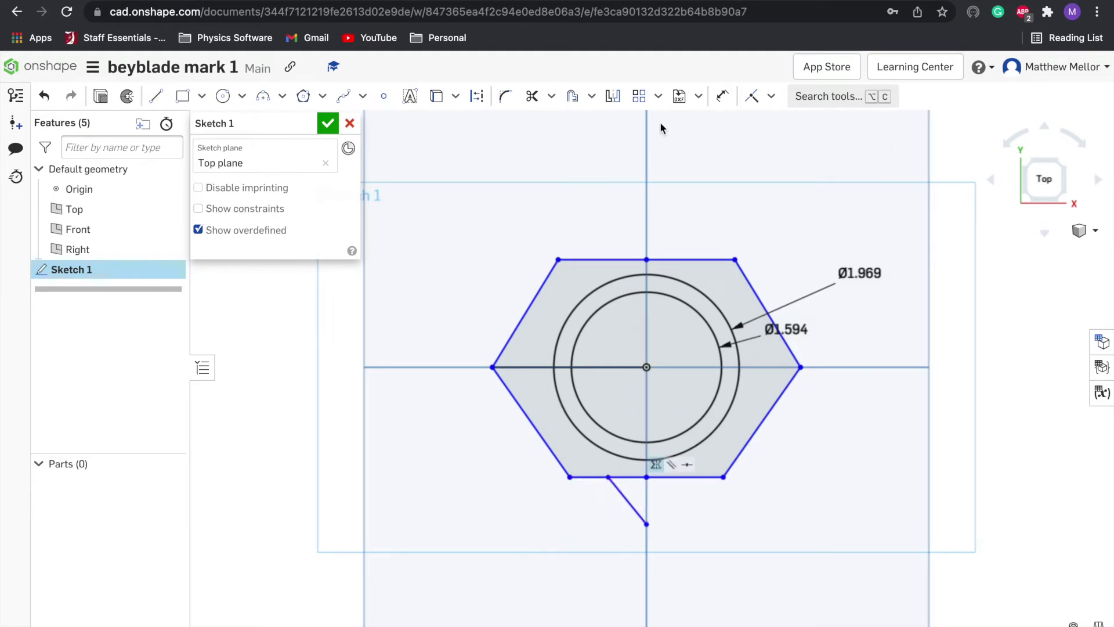
Mirror the diagonal line across the vertical axis to form the V-shaped tip
{"action": "left_click", "coordinate": [612, 96]}
{"action": "left_click", "coordinate": [628, 504]}
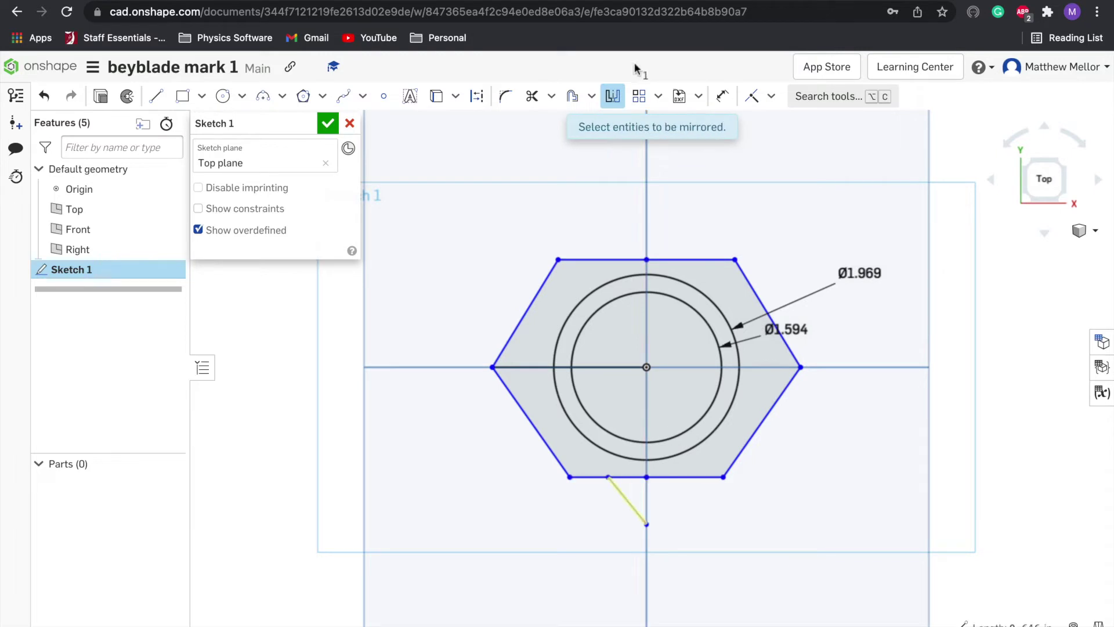
{"action": "left_click", "coordinate": [612, 96]}
{"action": "left_click", "coordinate": [612, 97]}
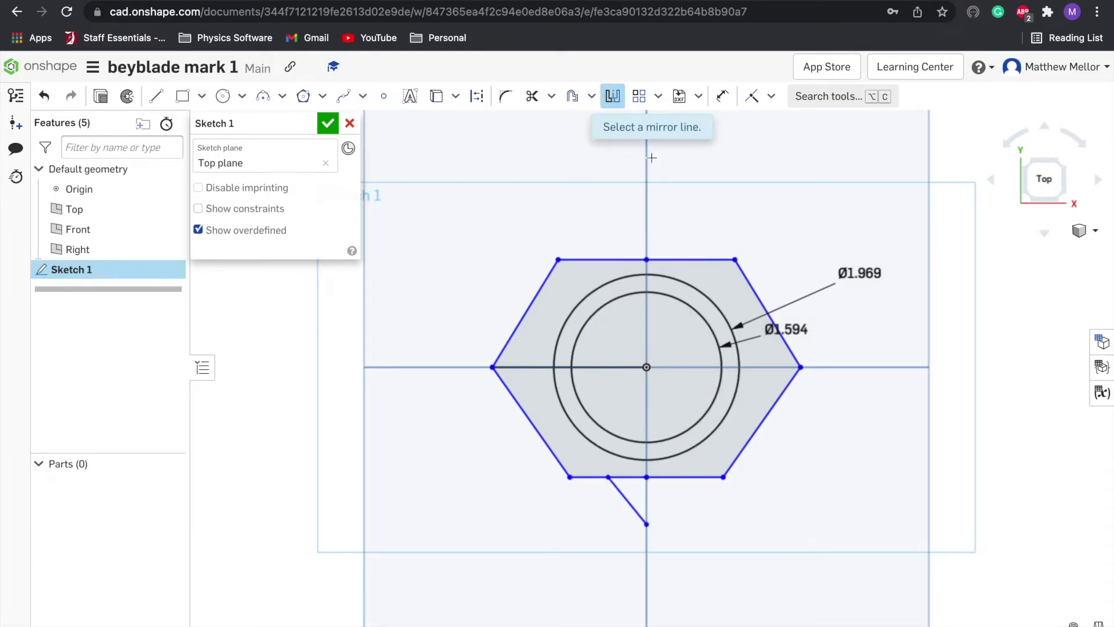
{"action": "left_click", "coordinate": [646, 255]}
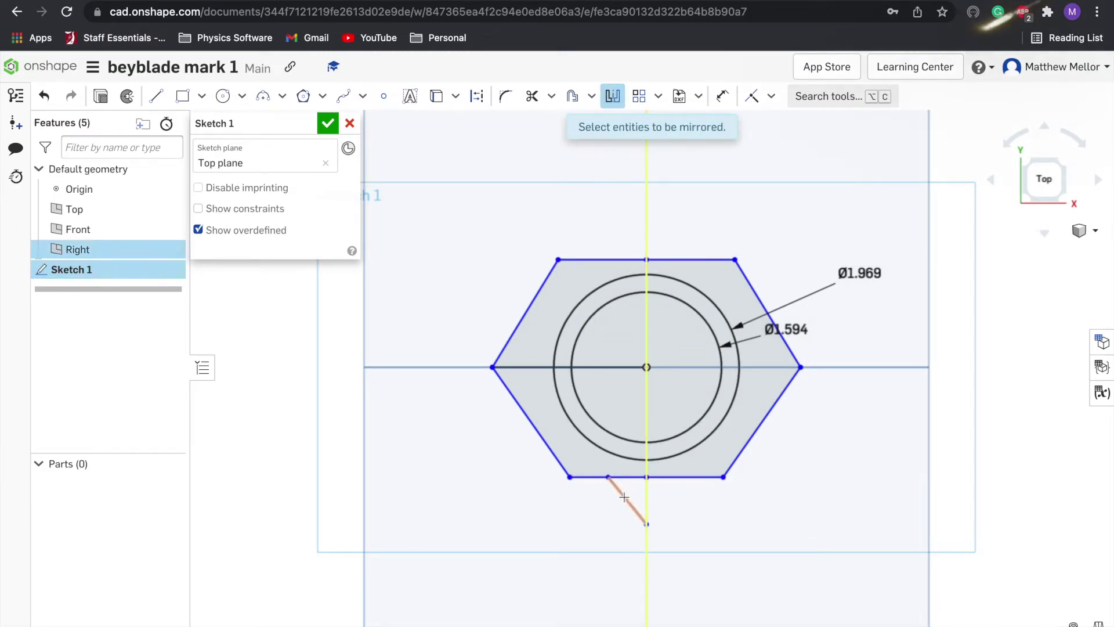
{"action": "left_click", "coordinate": [620, 496]}
{"action": "key", "text": "Escape"}
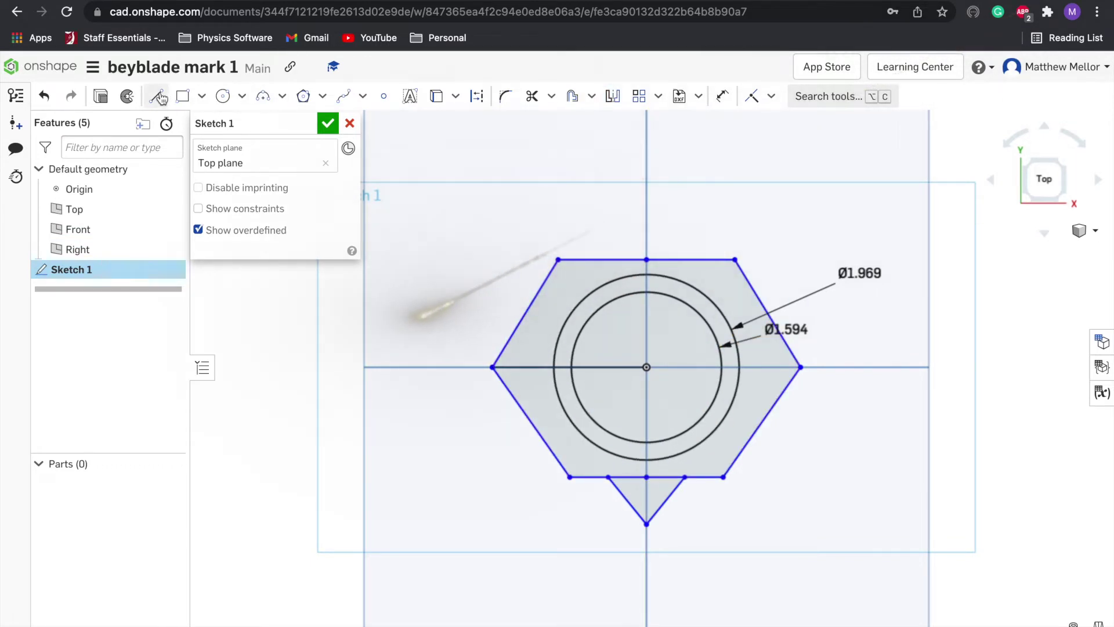
Draw a 3-point arc of radius 0.482 above the horizontal line inside the hexagon's left corner
{"action": "left_click", "coordinate": [283, 97]}
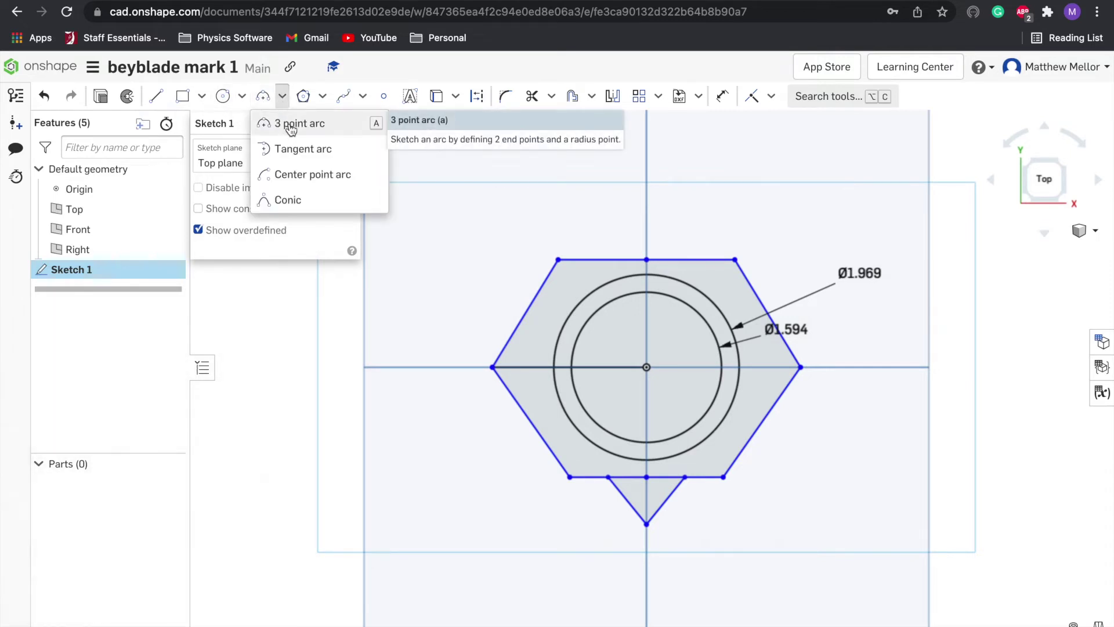
{"action": "left_click", "coordinate": [290, 124]}
{"action": "left_click", "coordinate": [544, 366]}
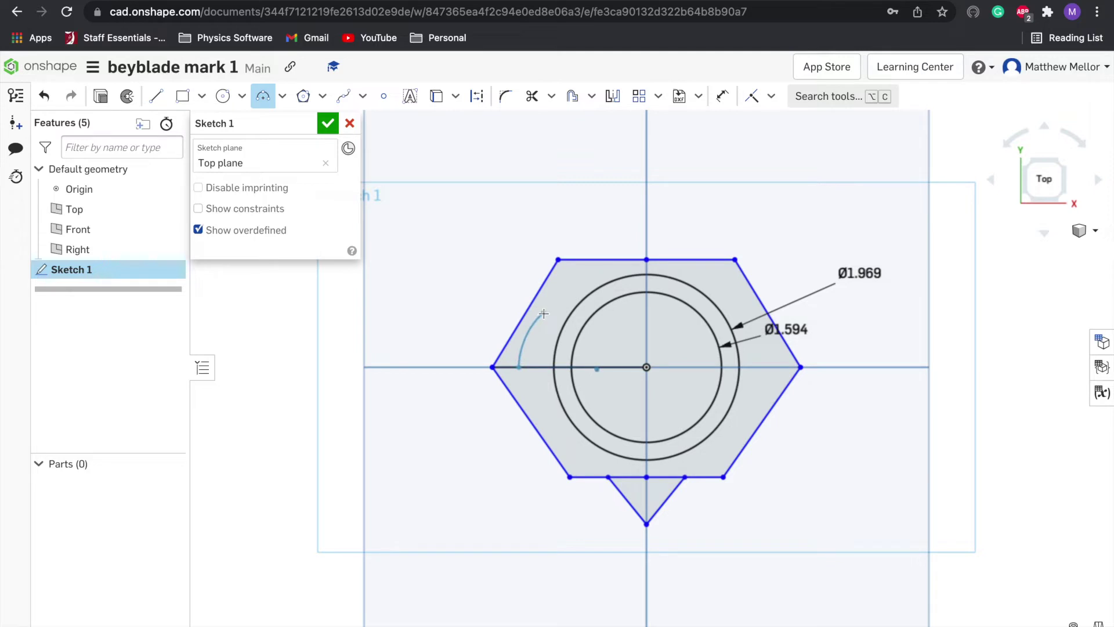
{"action": "left_click", "coordinate": [533, 328]}
{"action": "left_click", "coordinate": [522, 345]}
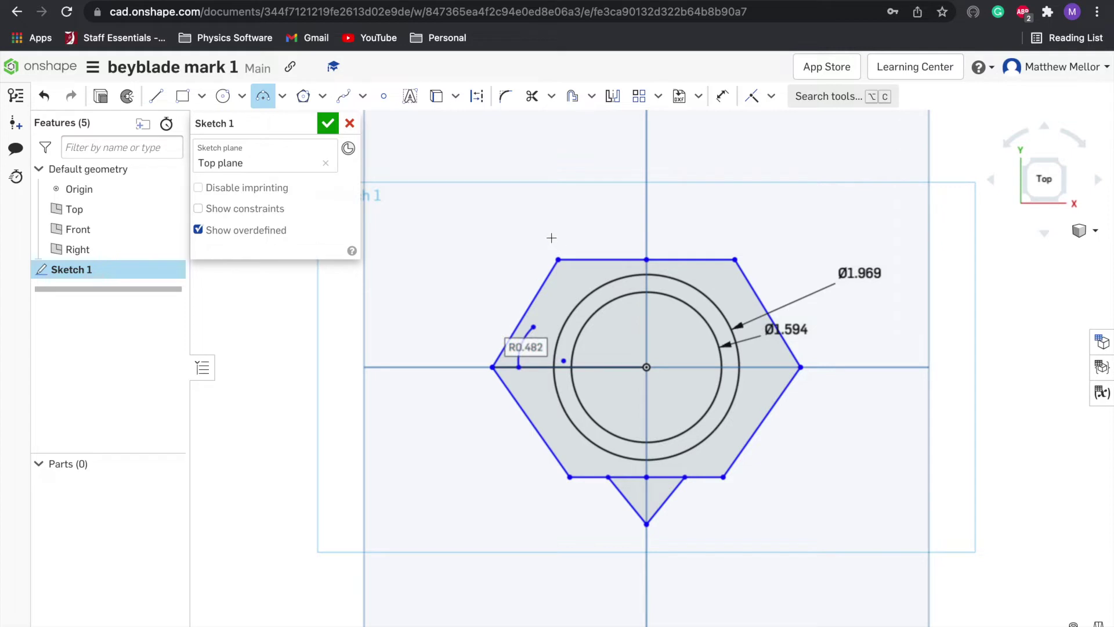
Mirror the arc across the horizontal line
{"action": "left_click", "coordinate": [612, 96]}
{"action": "left_click", "coordinate": [544, 367]}
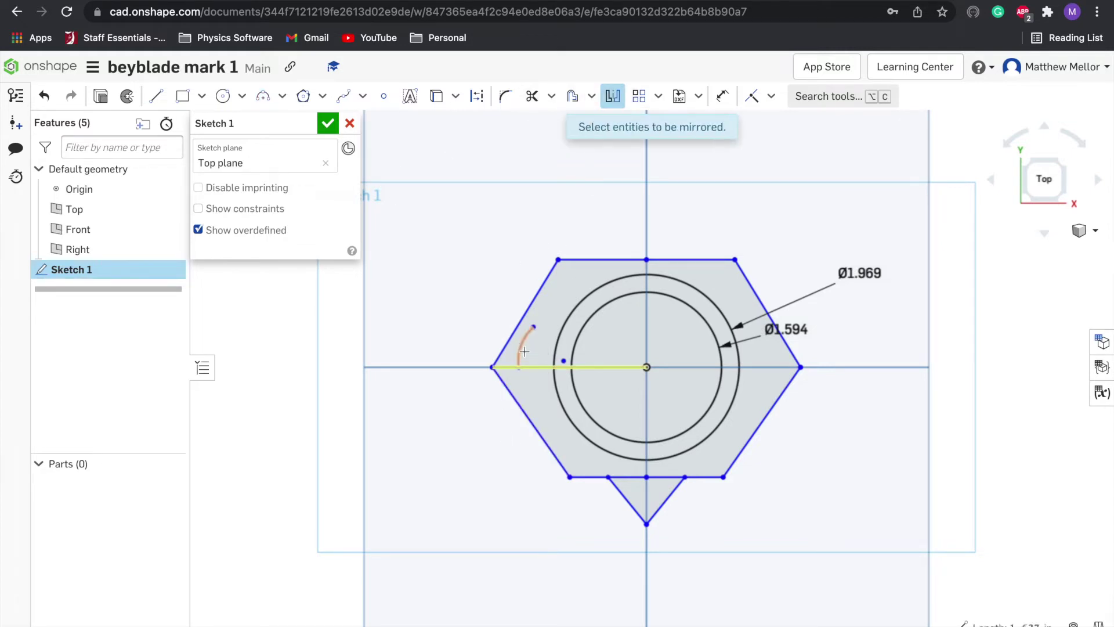
{"action": "left_click", "coordinate": [615, 97]}
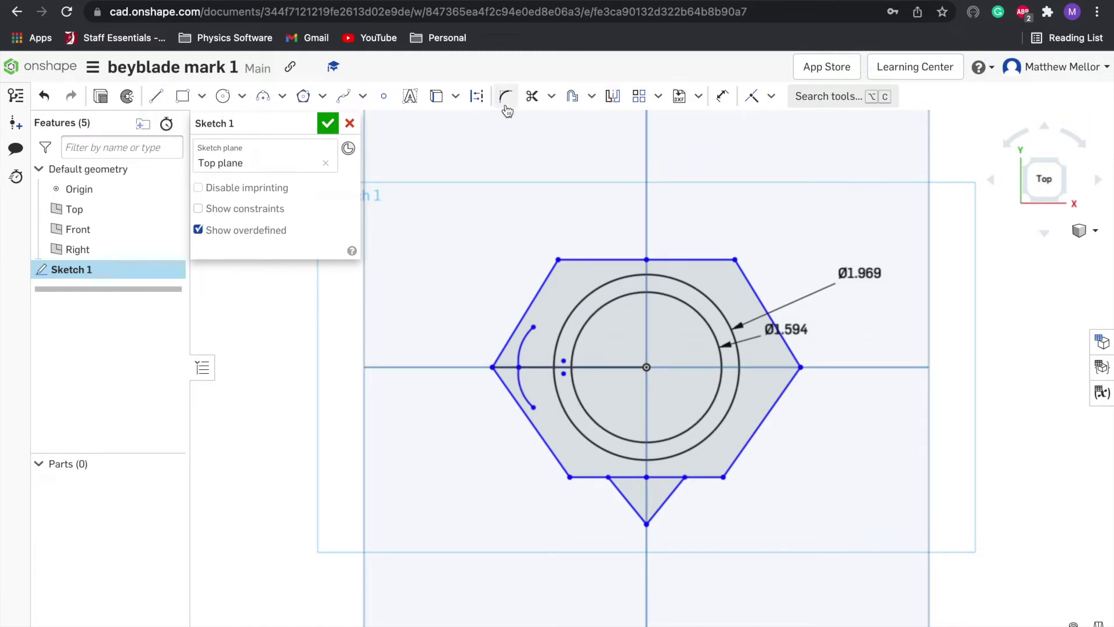
Offset the left arc by 0.13 in to create a parallel inner arc
{"action": "left_click", "coordinate": [579, 102]}
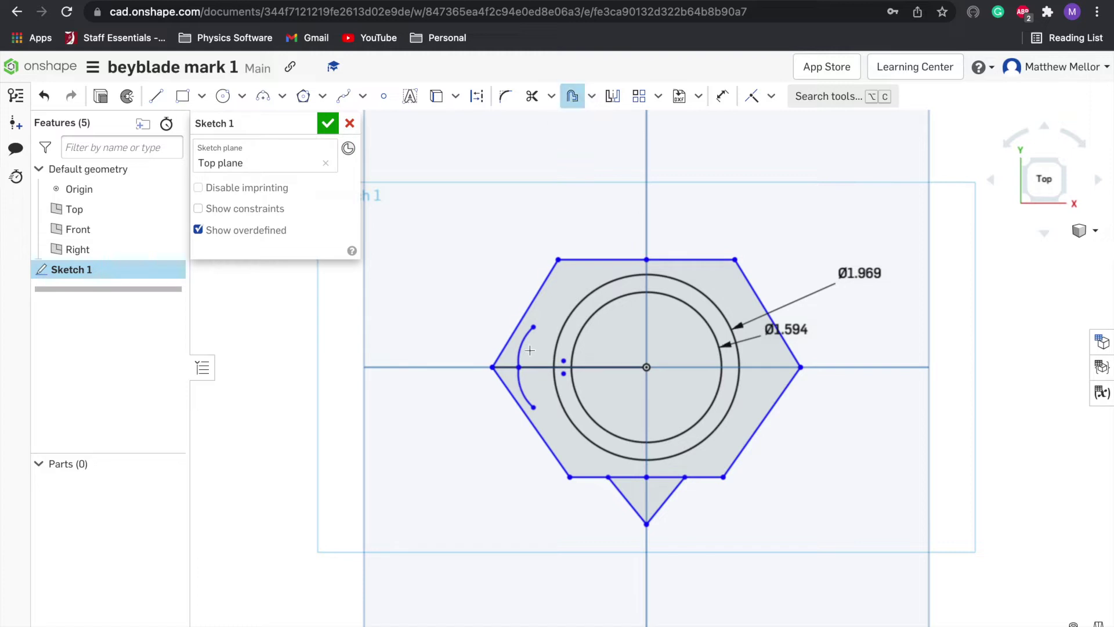
{"action": "left_click", "coordinate": [525, 343]}
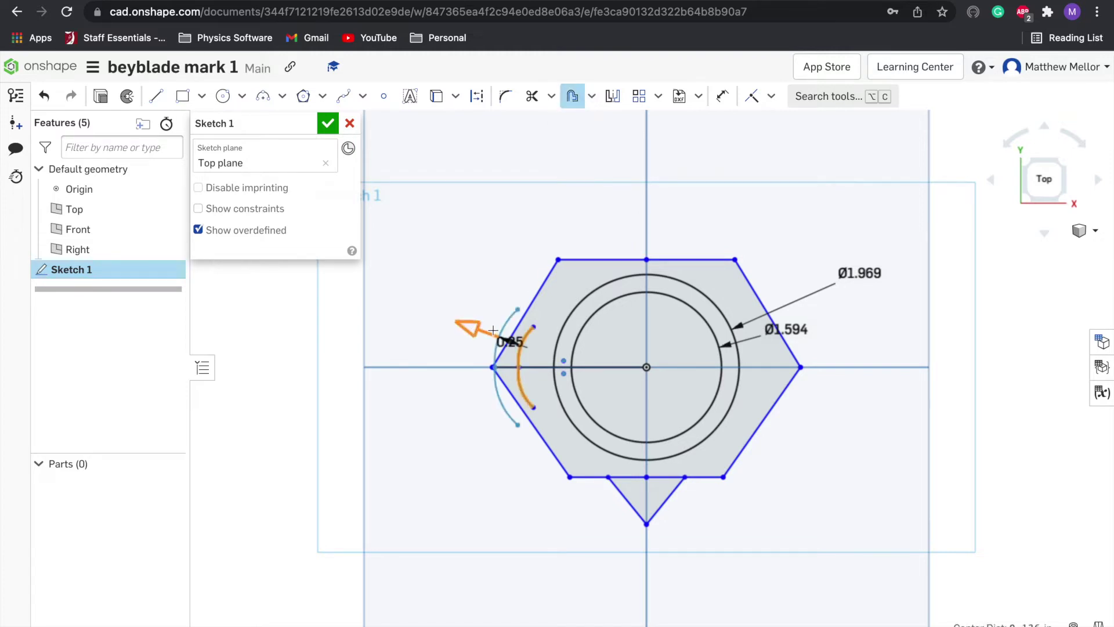
{"action": "left_click", "coordinate": [509, 338]}
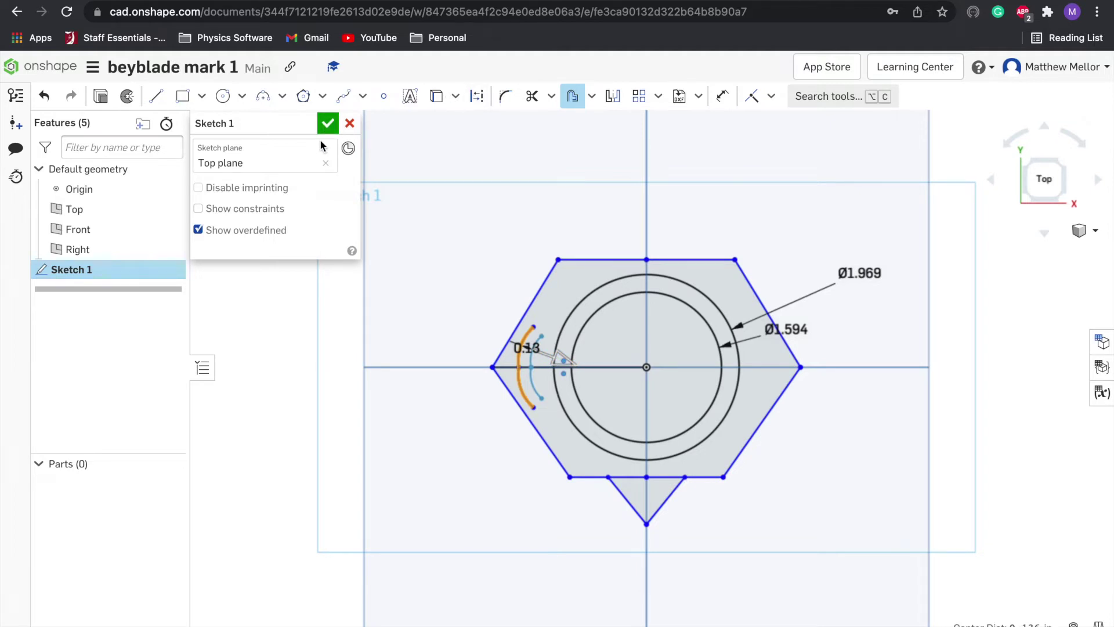
{"action": "left_click", "coordinate": [572, 96]}
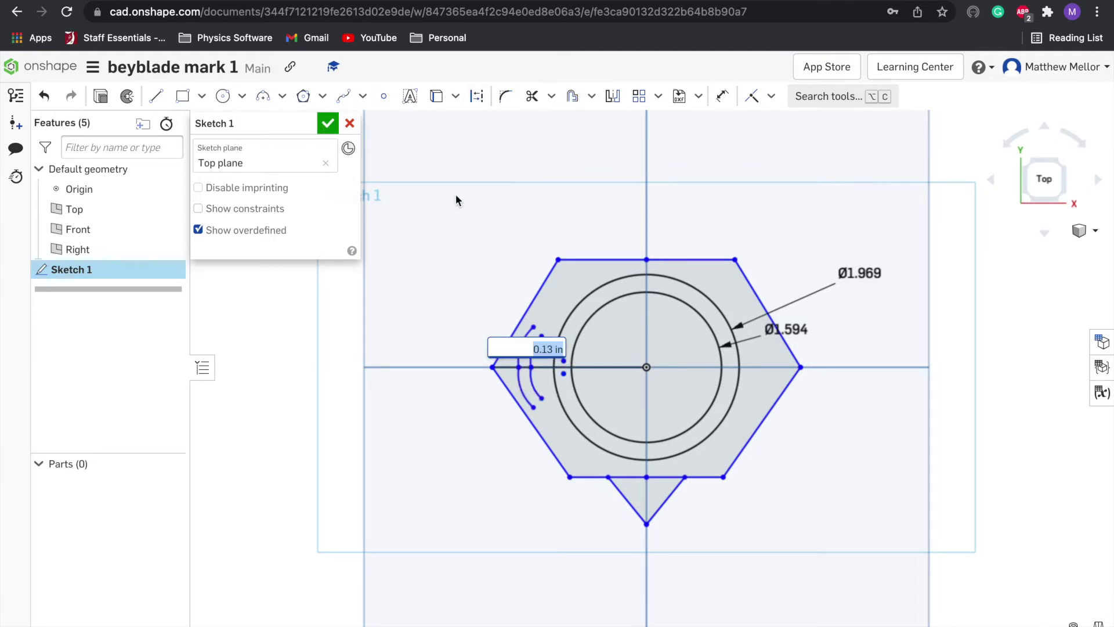
Begin a small R0.065 arc to cap the slot's upper end
{"action": "left_click", "coordinate": [263, 98]}
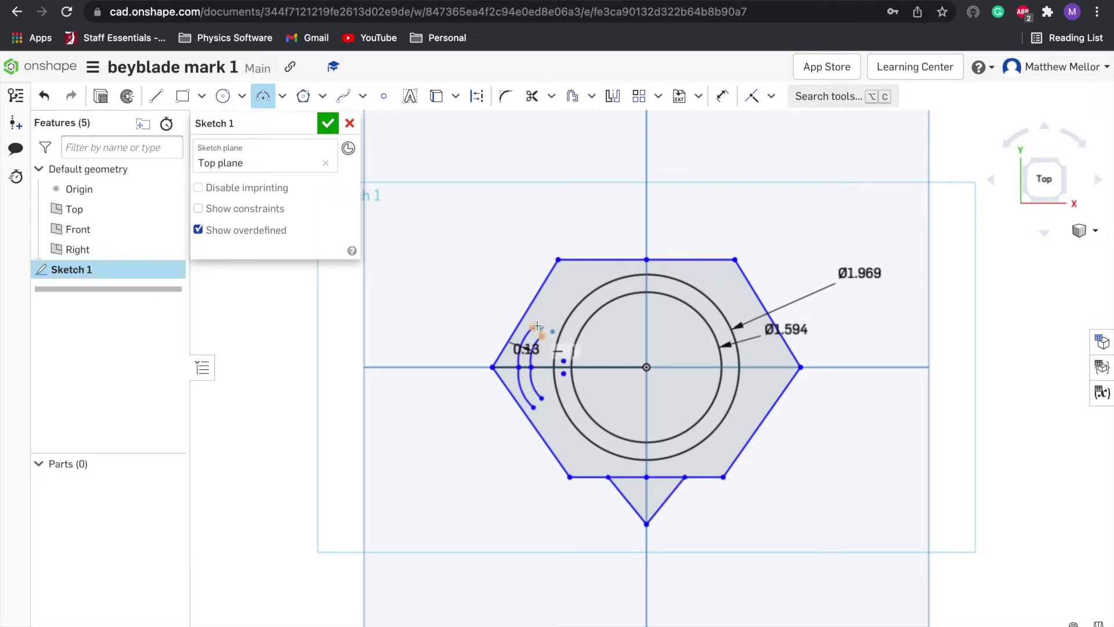
{"action": "scroll", "coordinate": [543, 326], "scroll_direction": "down", "scroll_amount": 2}
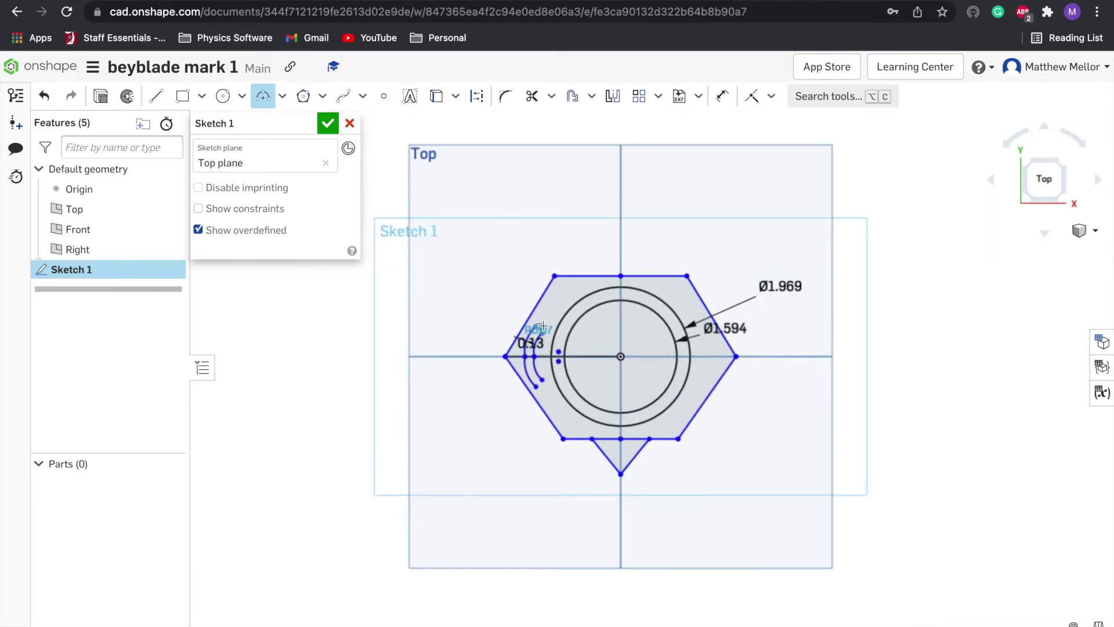
{"action": "scroll", "coordinate": [542, 326], "scroll_direction": "up", "scroll_amount": 5}
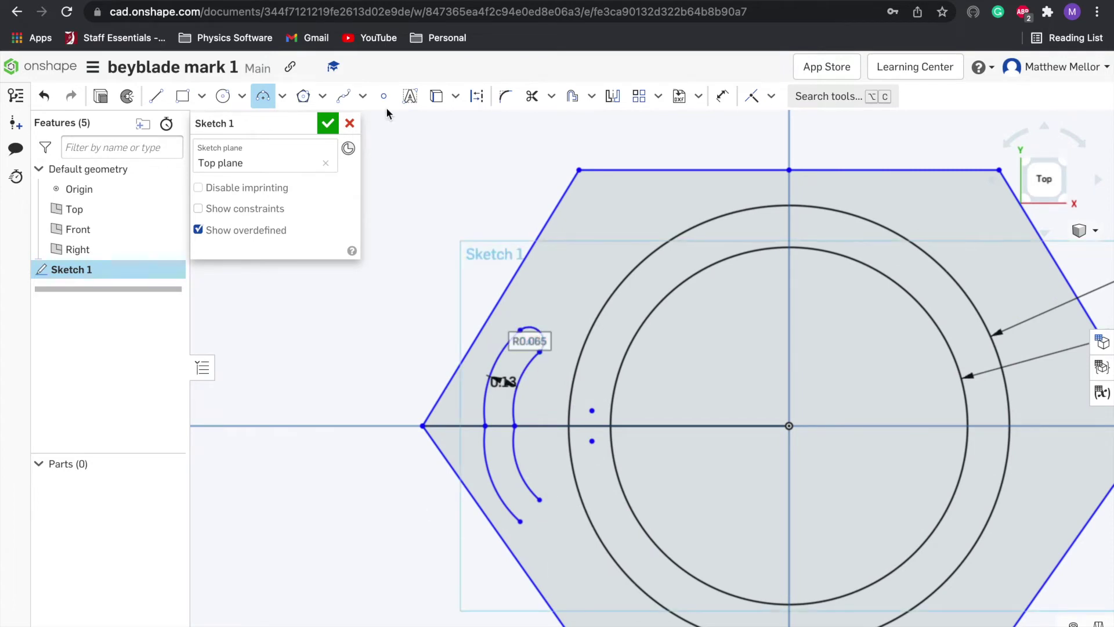
Mirror the slot's top cap across the horizontal line to close its bottom end
{"action": "left_click", "coordinate": [612, 96]}
{"action": "left_click", "coordinate": [461, 426]}
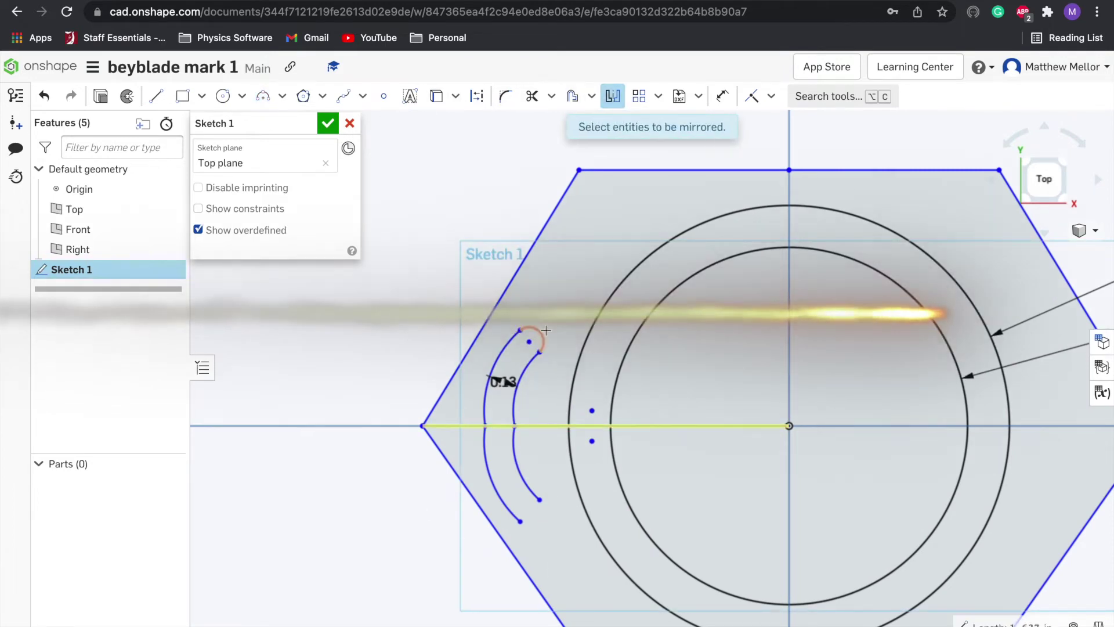
{"action": "left_click", "coordinate": [544, 332]}
{"action": "left_click", "coordinate": [617, 96]}
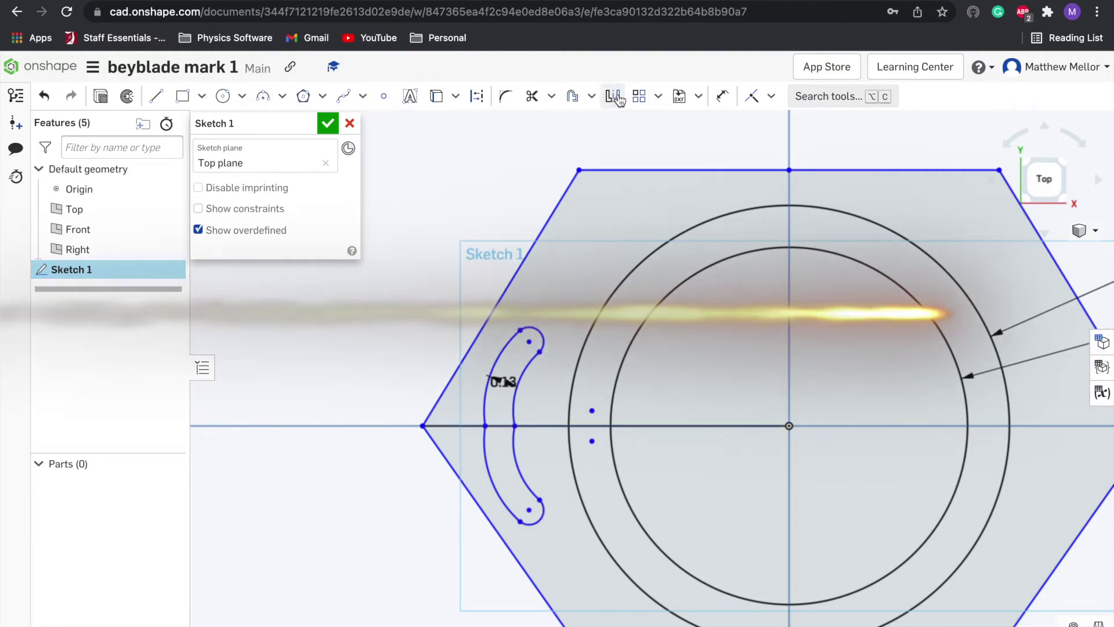
{"action": "scroll", "coordinate": [614, 356], "scroll_direction": "up", "scroll_amount": 3}
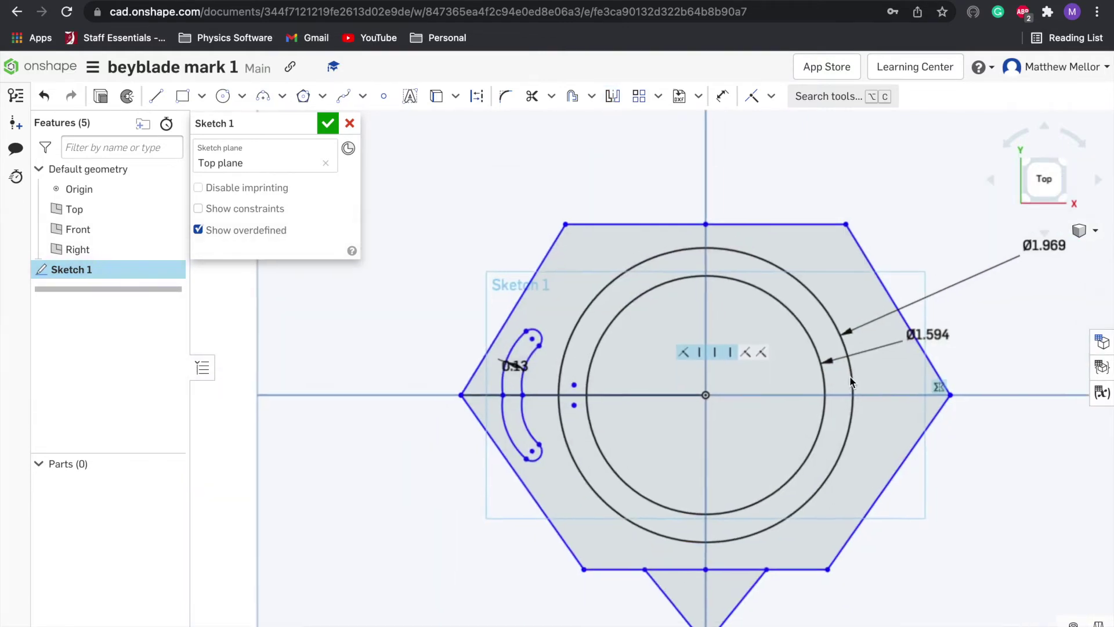
{"action": "middle_click_drag", "start_coordinate": [850, 375], "coordinate": [778, 374]}
Mirror the capped slot across the vertical Right plane line and finish Sketch 1
{"action": "left_click_drag", "start_coordinate": [403, 329], "coordinate": [747, 395]}
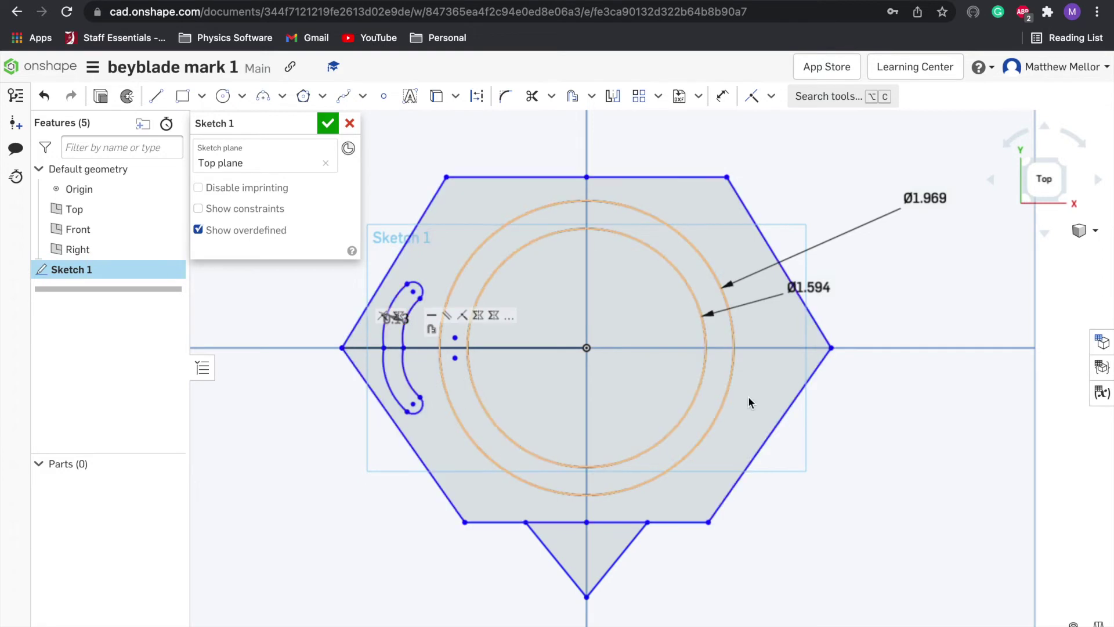
{"action": "left_click", "coordinate": [748, 402]}
{"action": "scroll", "coordinate": [570, 285], "scroll_direction": "up", "scroll_amount": 2}
{"action": "middle_click_drag", "start_coordinate": [570, 284], "coordinate": [636, 289]}
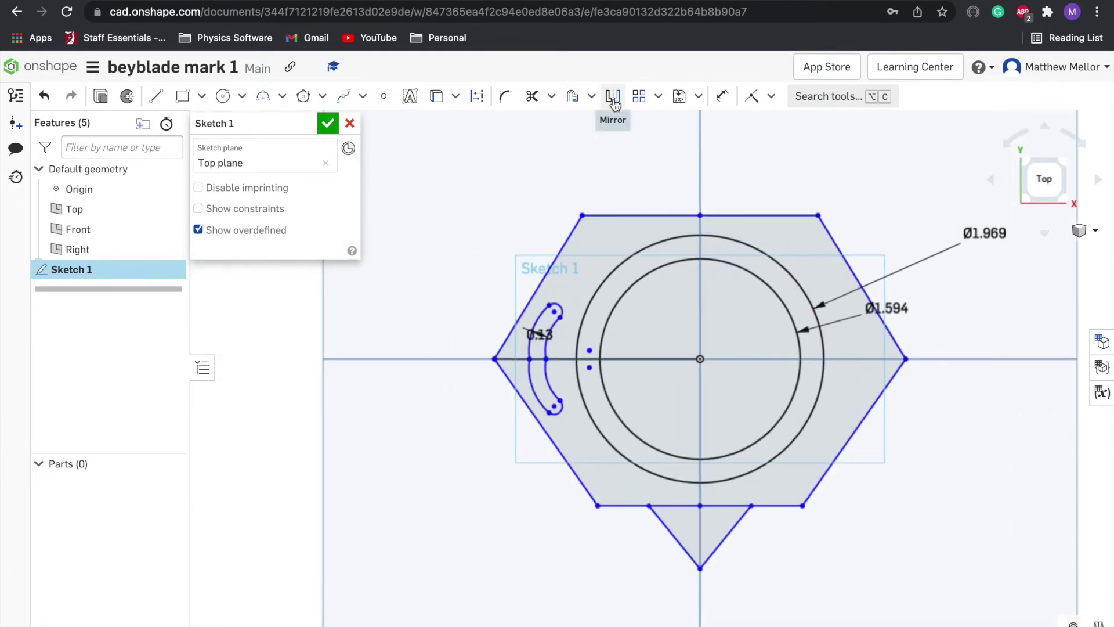
{"action": "left_click", "coordinate": [613, 97]}
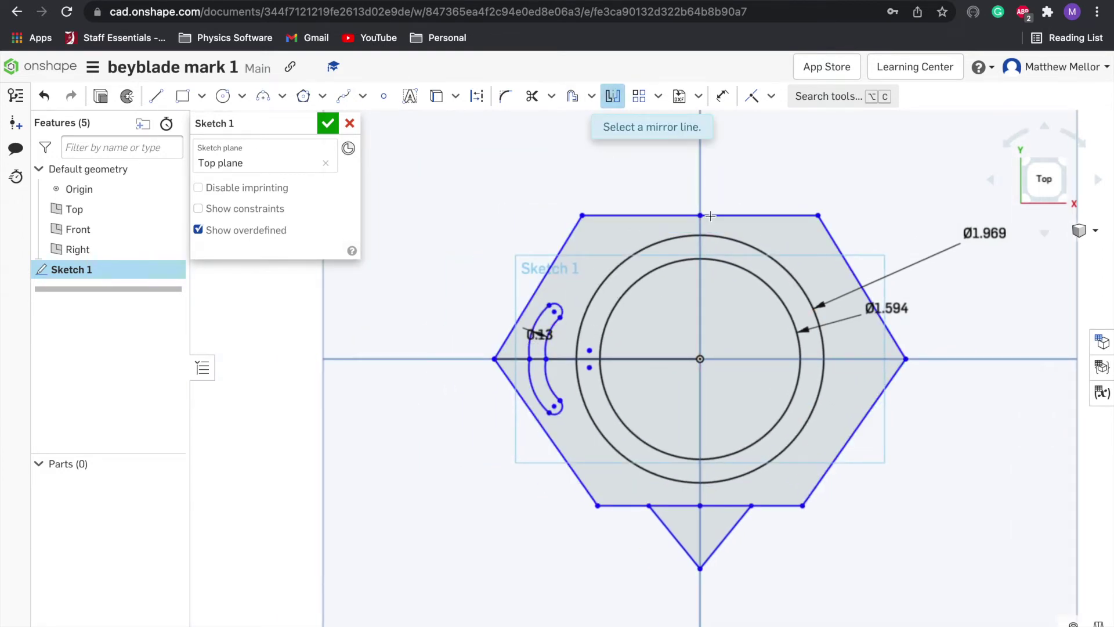
{"action": "left_click", "coordinate": [701, 200]}
{"action": "left_click", "coordinate": [539, 321]}
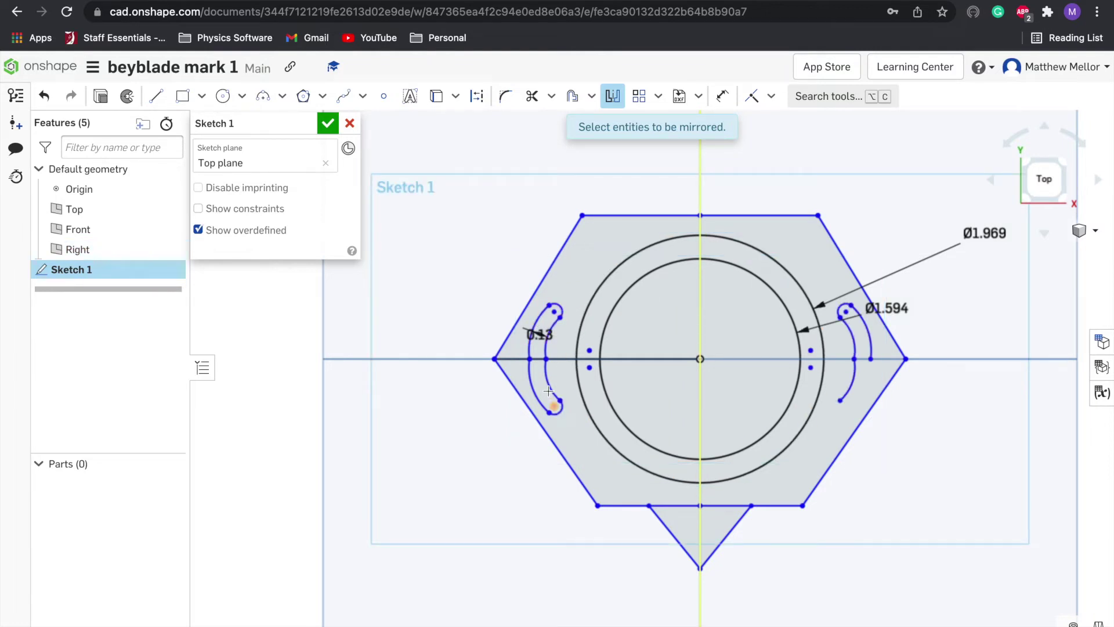
{"action": "left_click", "coordinate": [326, 123]}
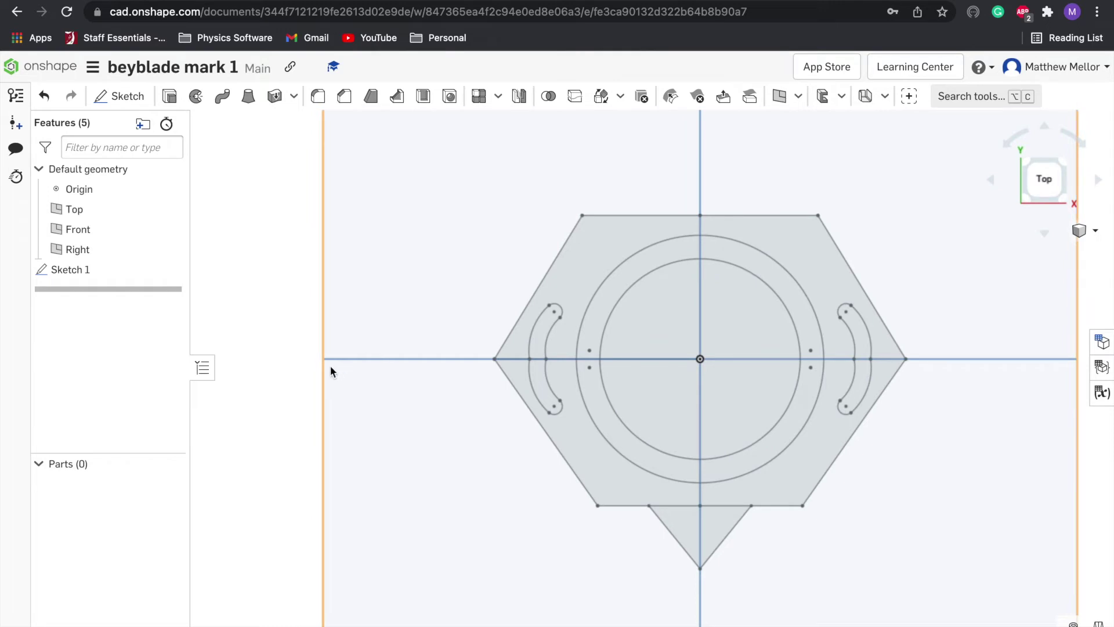
Extrude the hexagon, ring and triangle tip regions to a depth of 6.5 mm
{"action": "left_click", "coordinate": [169, 97]}
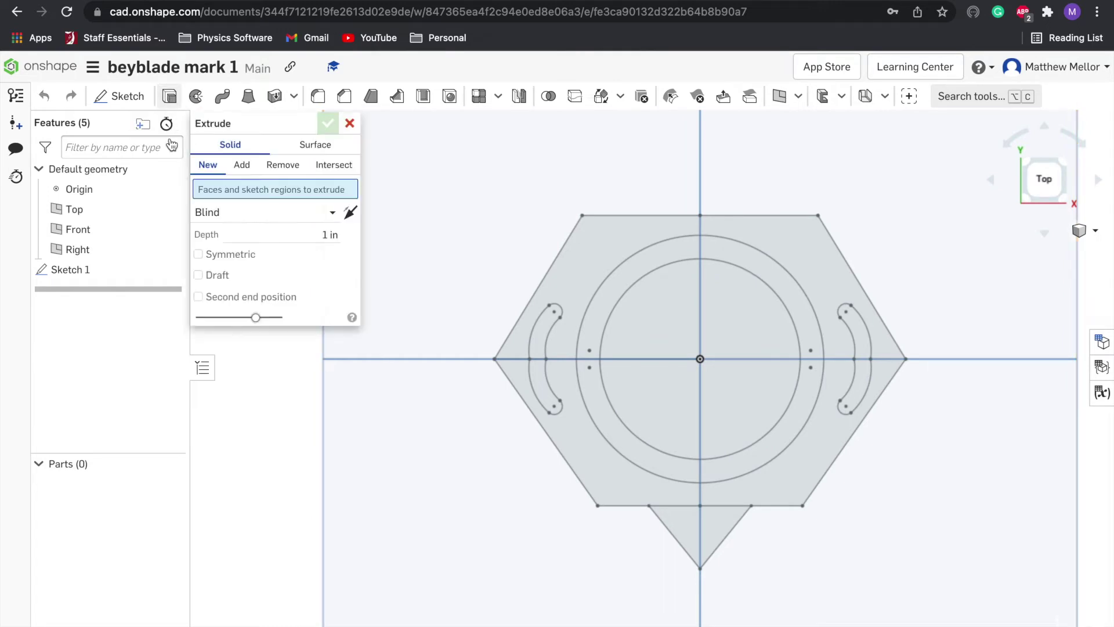
{"action": "left_click", "coordinate": [574, 269]}
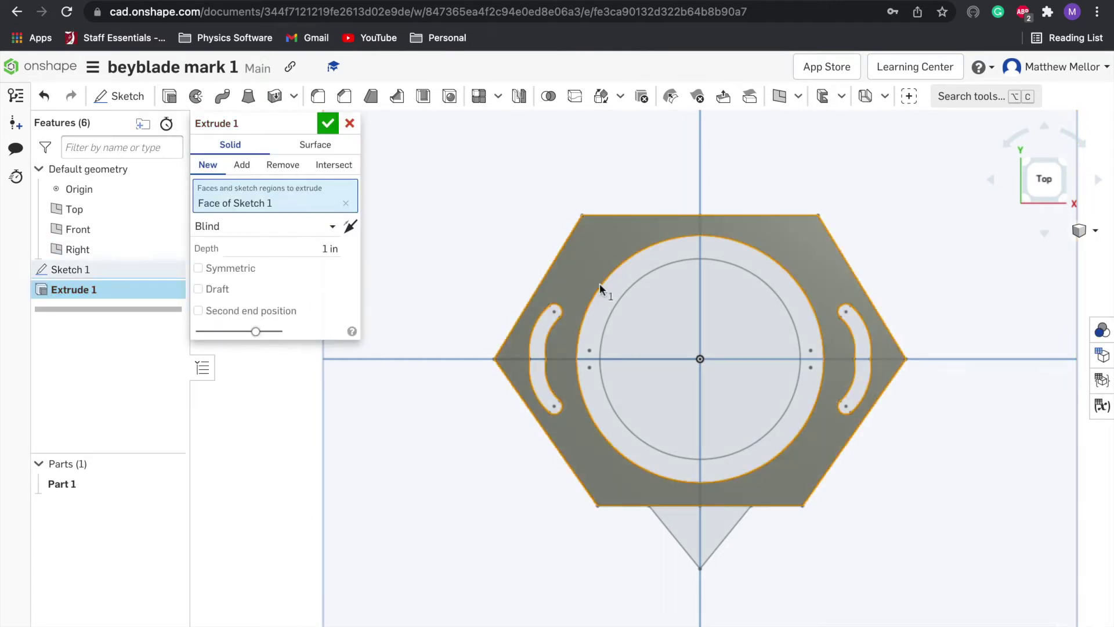
{"action": "left_click", "coordinate": [643, 271]}
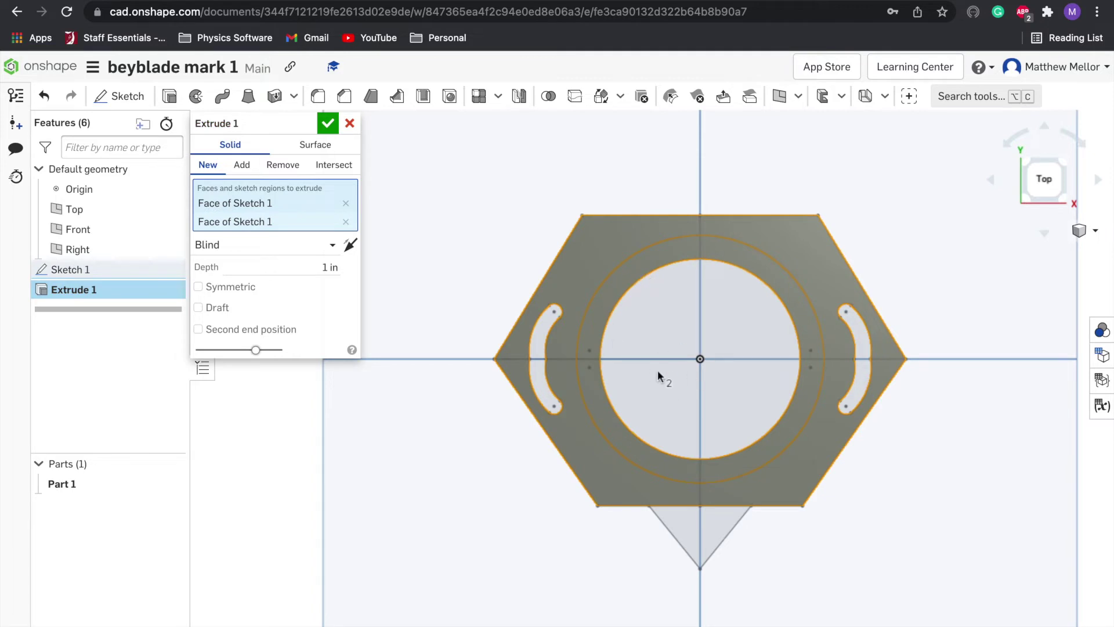
{"action": "left_click", "coordinate": [696, 528]}
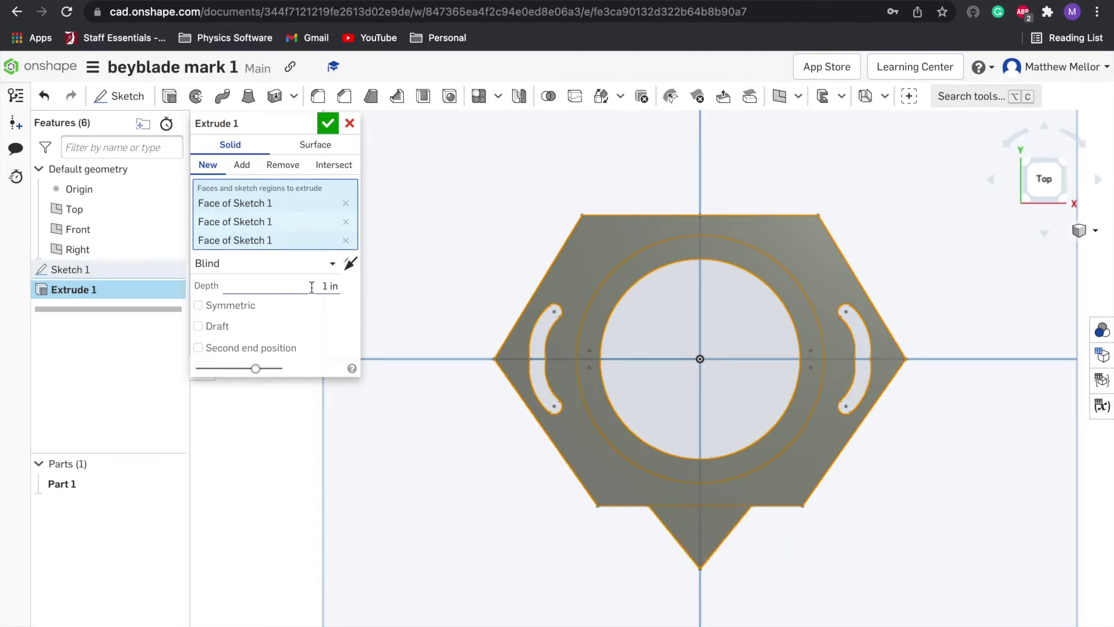
{"action": "left_click", "coordinate": [337, 286]}
{"action": "type", "text": "6.5mm"}
{"action": "key", "text": "Return"}
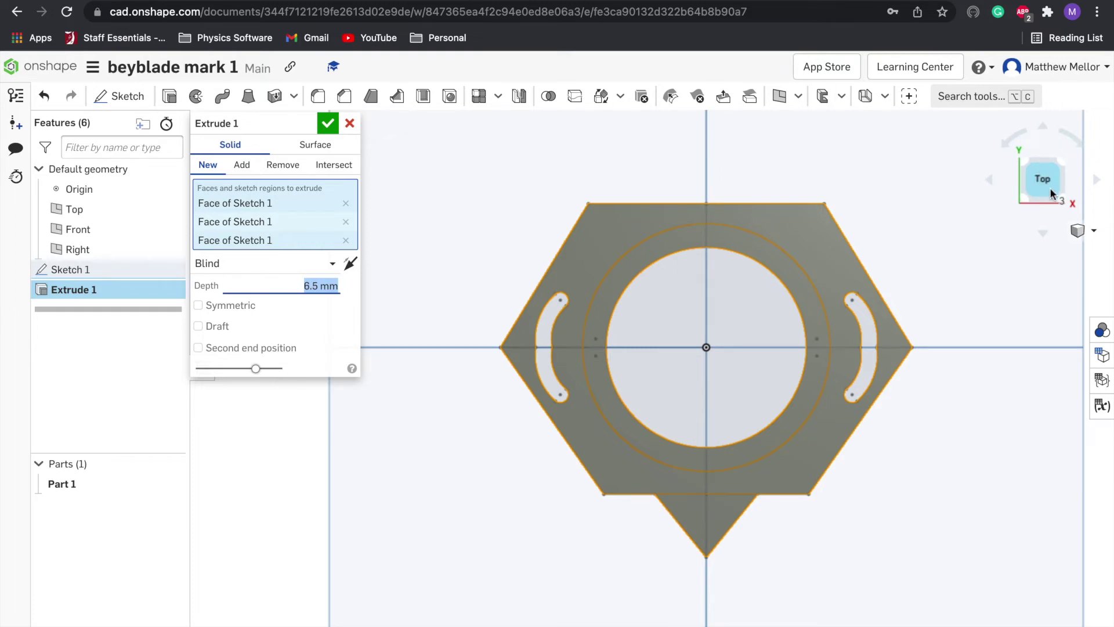
Inspect the extrusion from several angles, confirm Extrude 1, and view the plate from Top
{"action": "left_click", "coordinate": [1043, 235]}
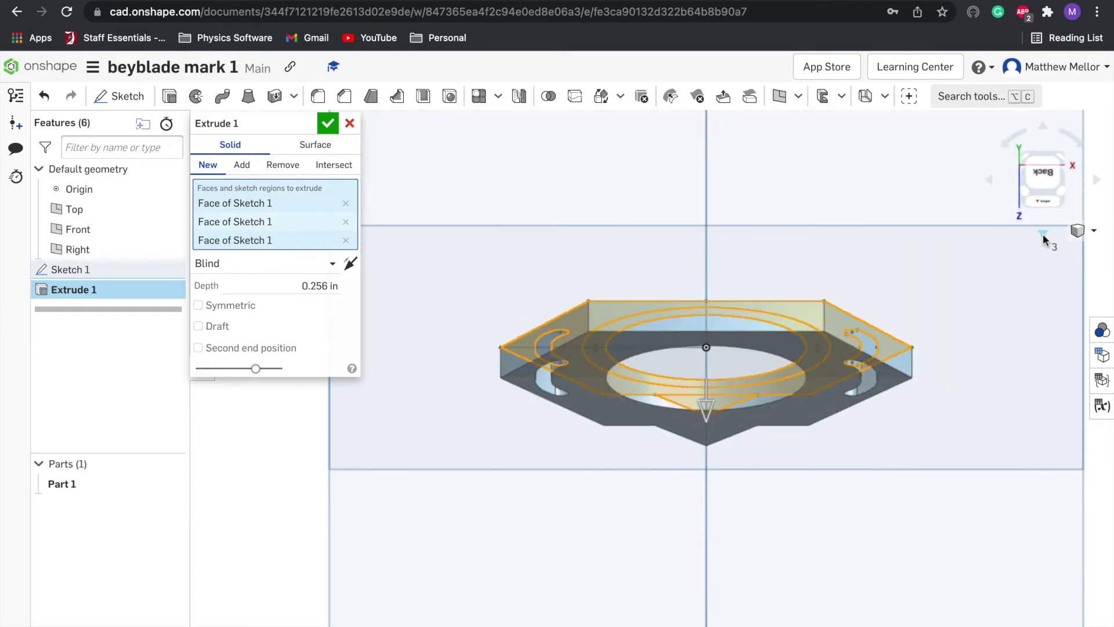
{"action": "left_click", "coordinate": [1043, 235]}
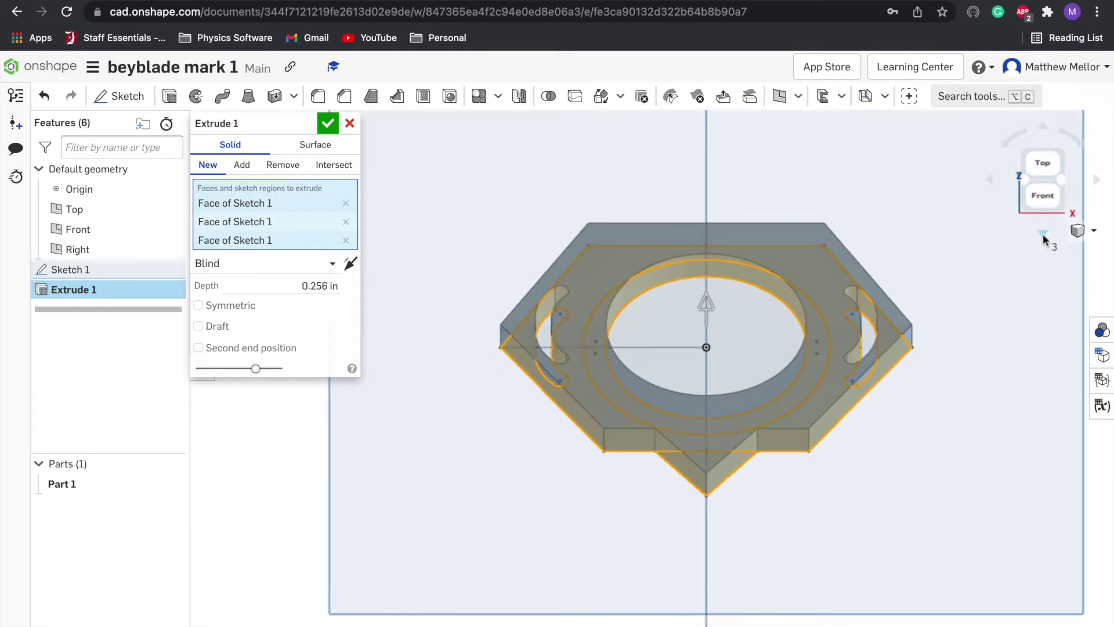
{"action": "left_click", "coordinate": [990, 182]}
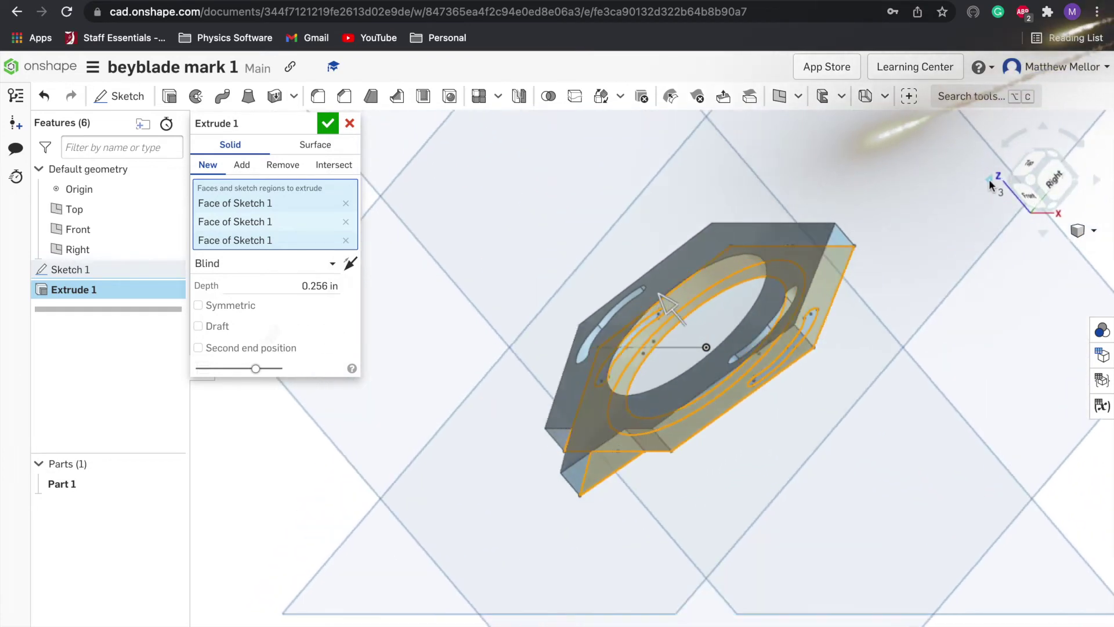
{"action": "left_click", "coordinate": [990, 183]}
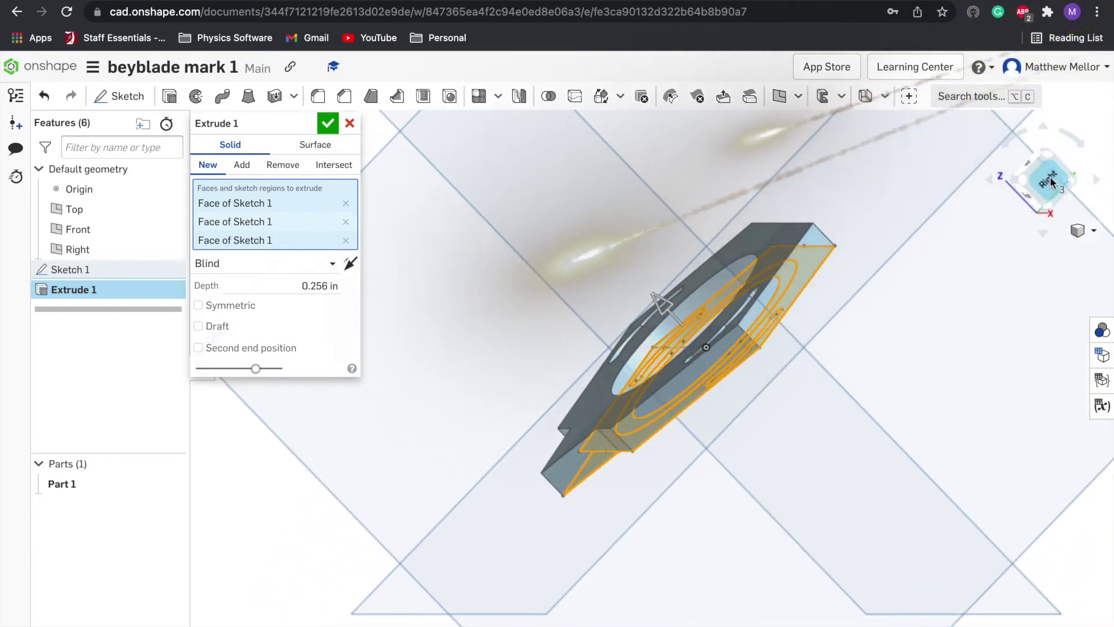
{"action": "left_click", "coordinate": [1051, 182]}
{"action": "left_click", "coordinate": [1094, 184]}
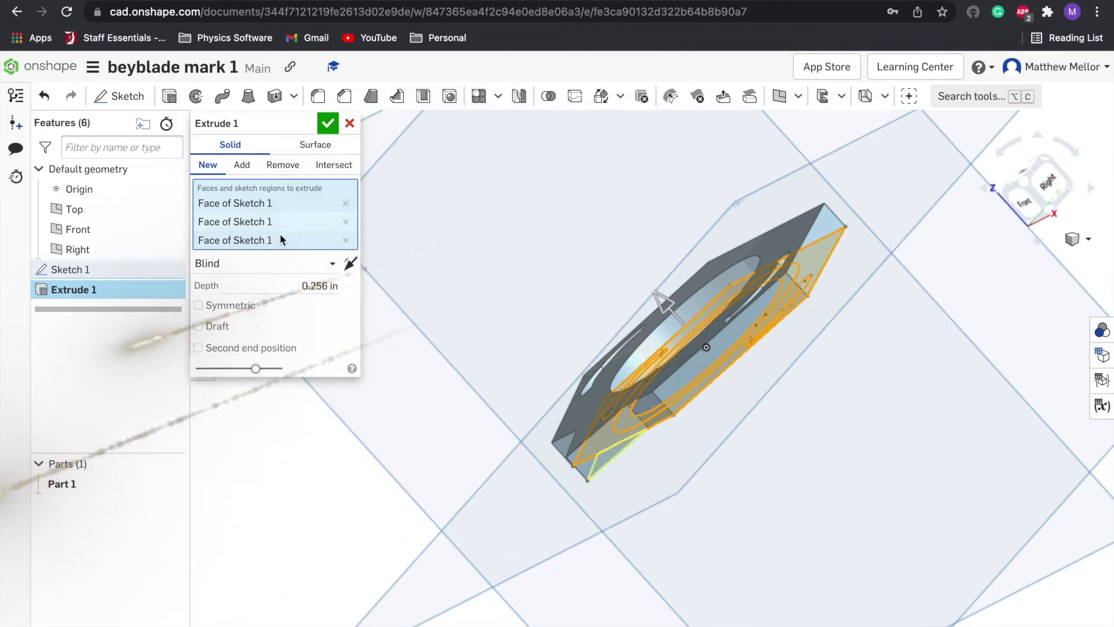
{"action": "left_click", "coordinate": [328, 123]}
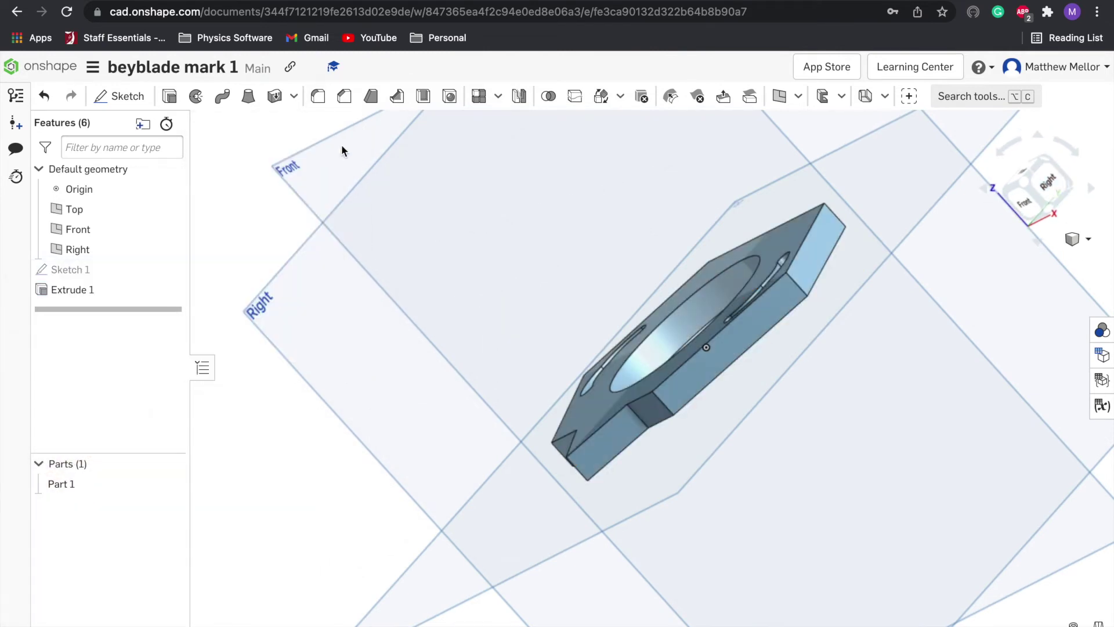
{"action": "left_click", "coordinate": [1028, 208]}
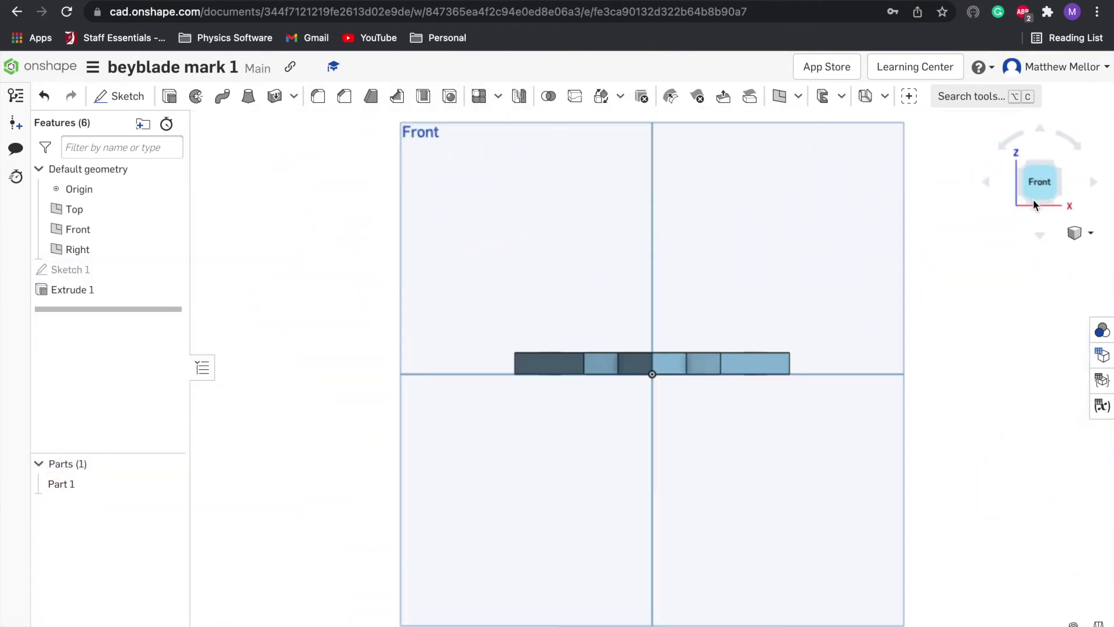
{"action": "left_click", "coordinate": [1040, 168]}
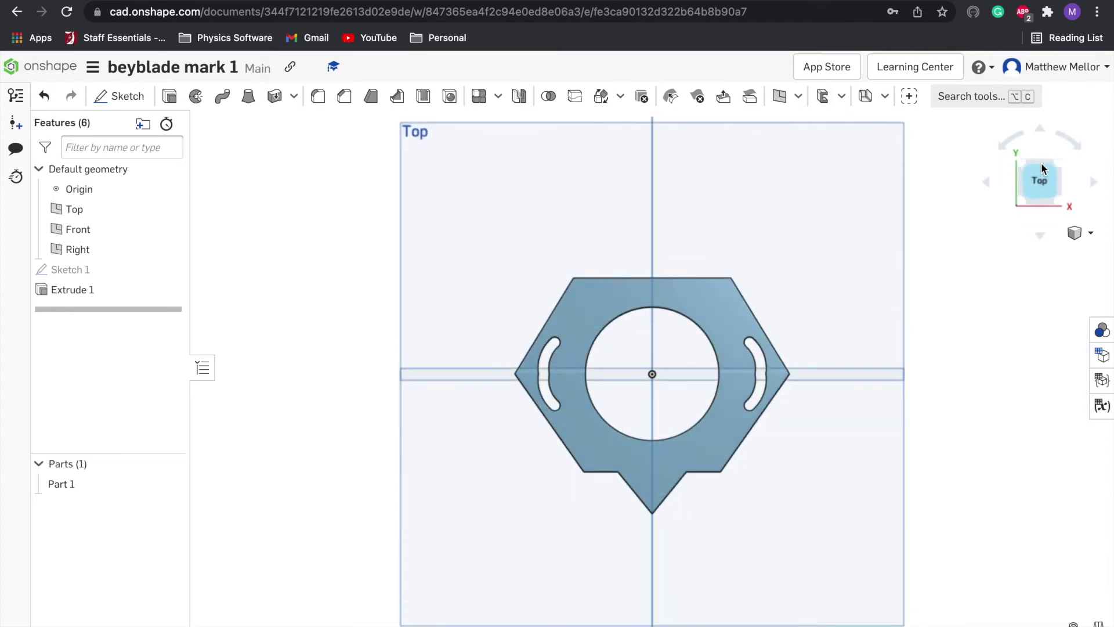
{"action": "key", "text": "ctrl+Left"}
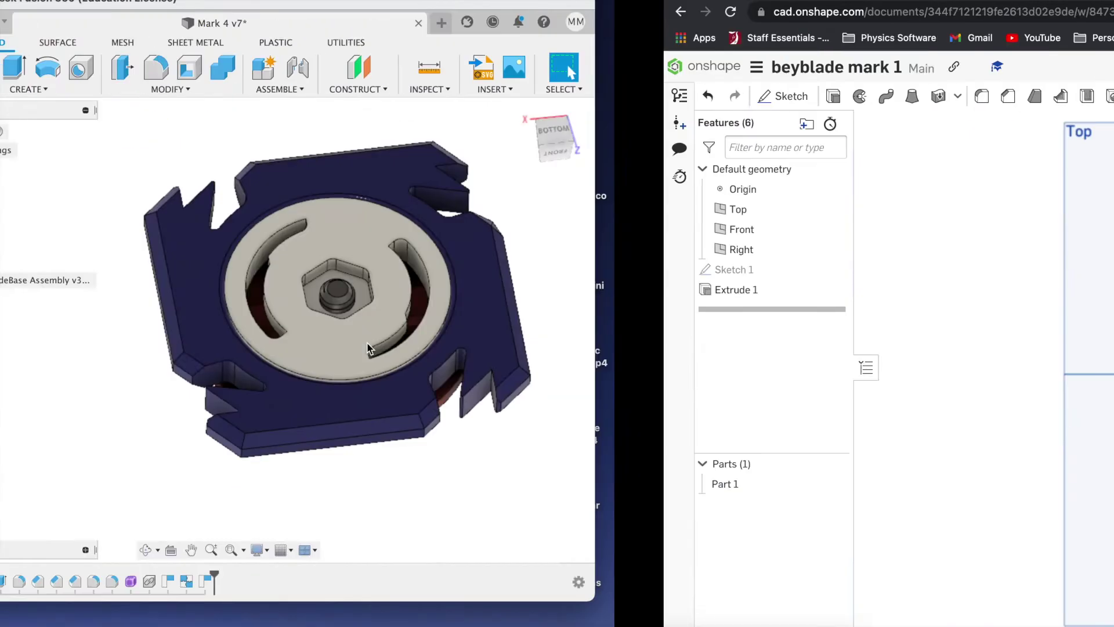
{"action": "key", "text": "ctrl+Right"}
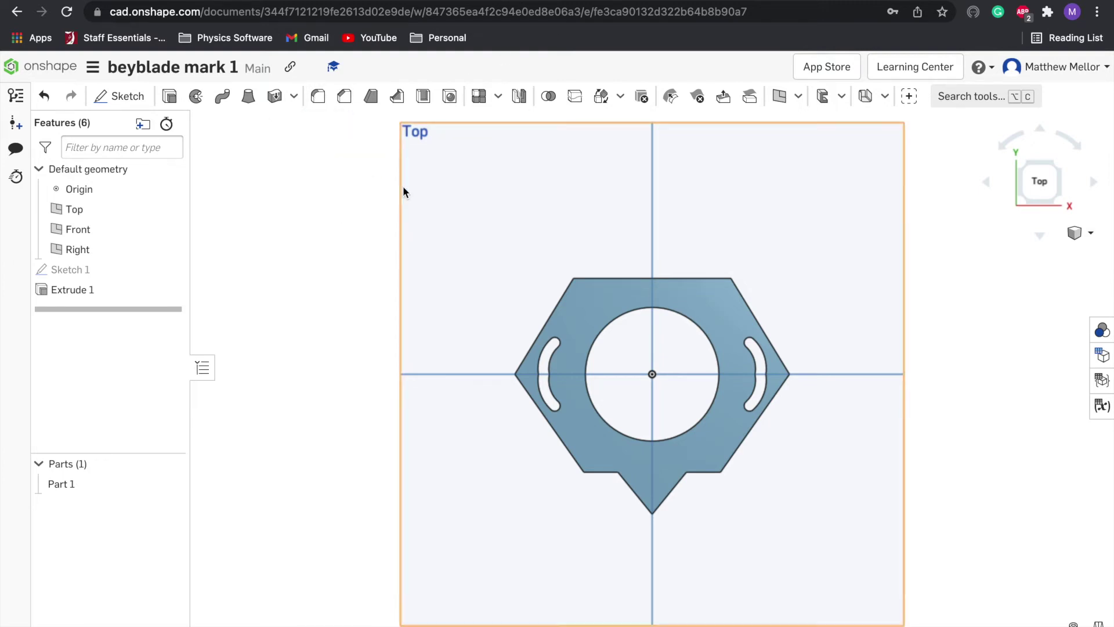
Select the top-right, top-left and right corner edges for a fillet, removing a wrongly picked edge
{"action": "left_click", "coordinate": [318, 97]}
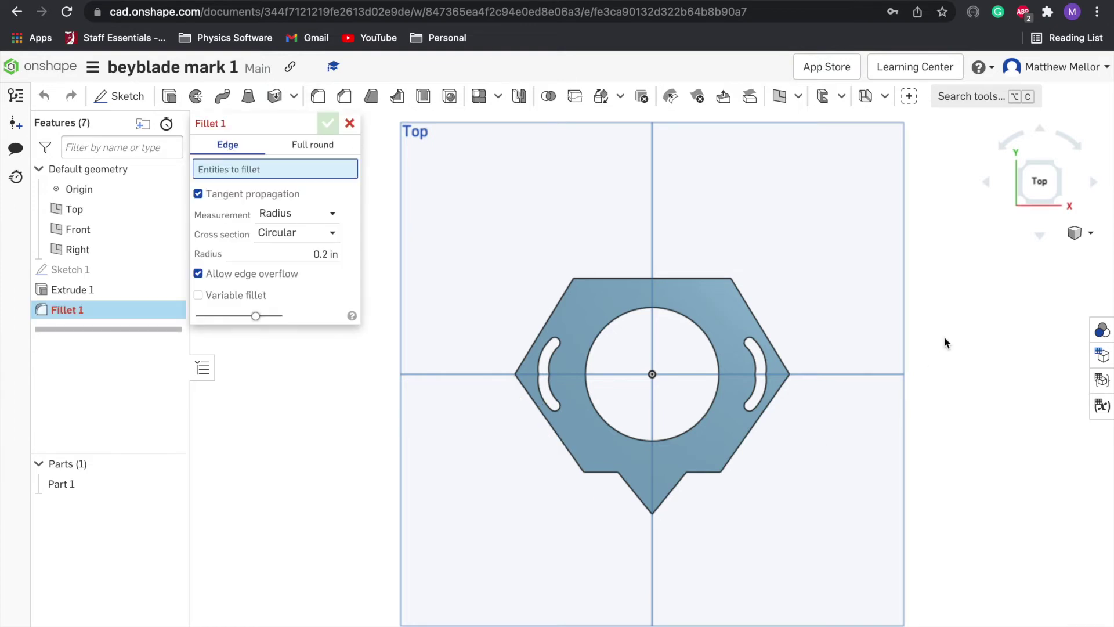
{"action": "left_click", "coordinate": [1039, 234]}
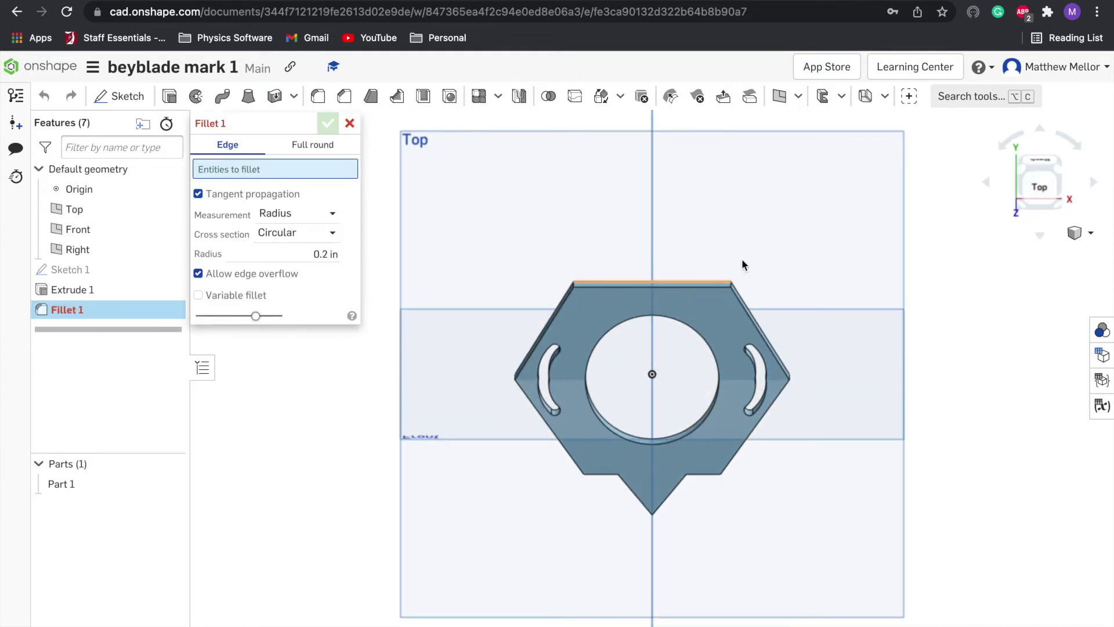
{"action": "scroll", "coordinate": [743, 270], "scroll_direction": "up", "scroll_amount": 3}
{"action": "left_click", "coordinate": [721, 297]}
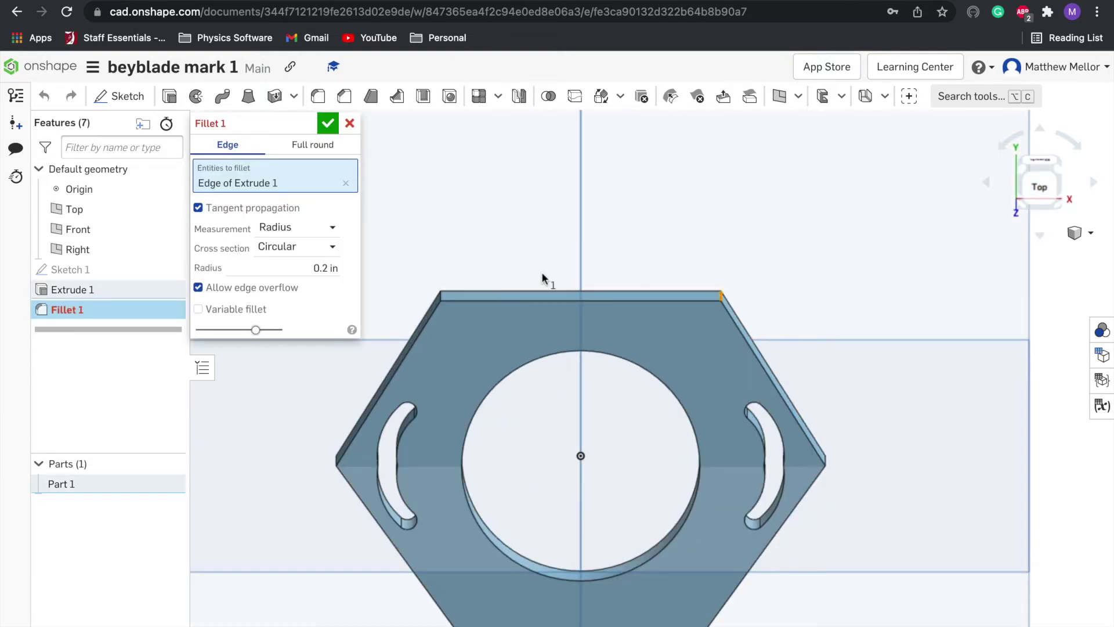
{"action": "left_click", "coordinate": [441, 297]}
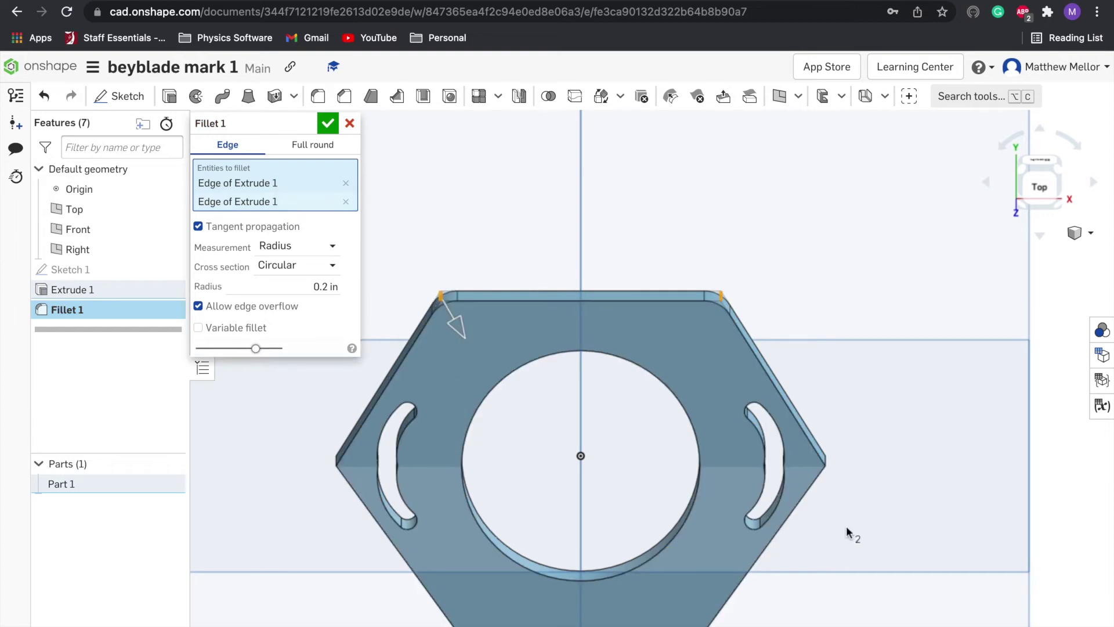
{"action": "left_click", "coordinate": [826, 463]}
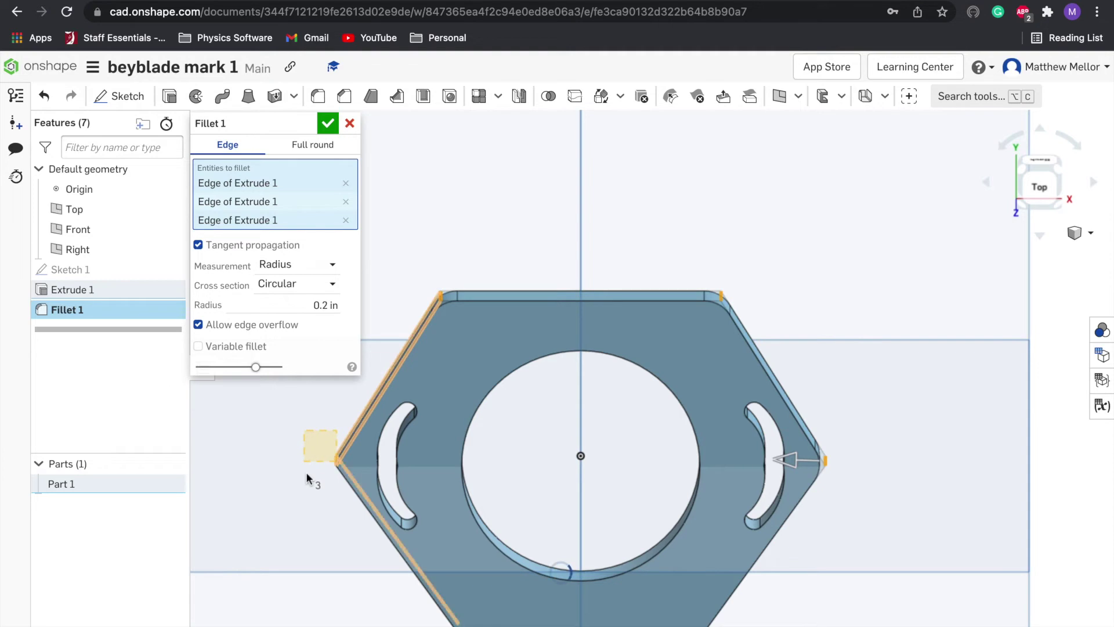
{"action": "left_click", "coordinate": [317, 475]}
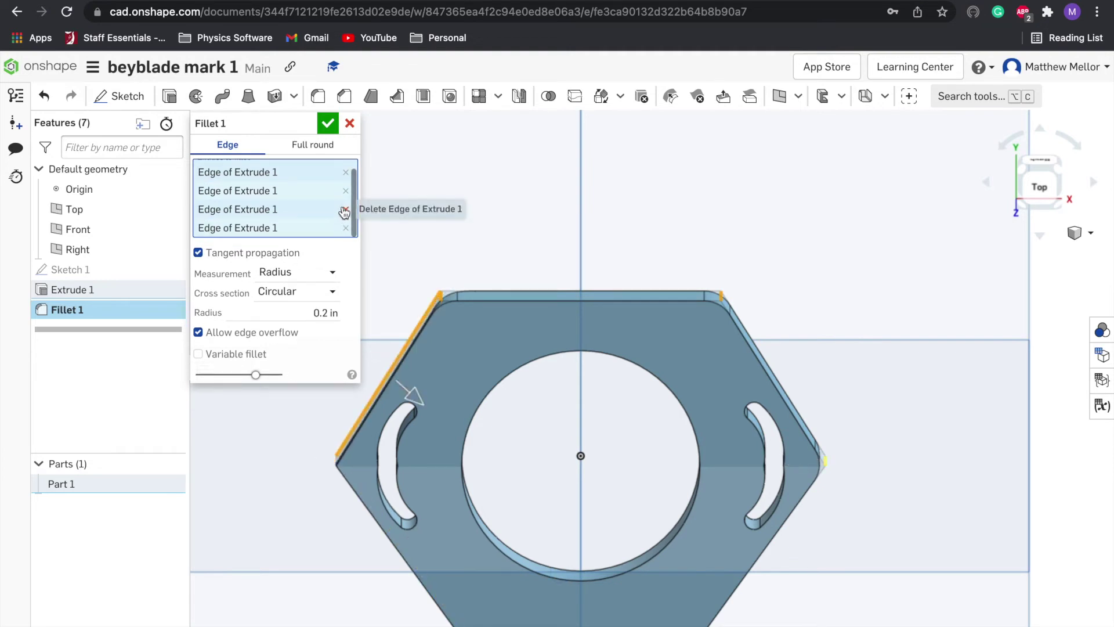
{"action": "left_click", "coordinate": [346, 228]}
{"action": "scroll", "coordinate": [322, 481], "scroll_direction": "up", "scroll_amount": 5}
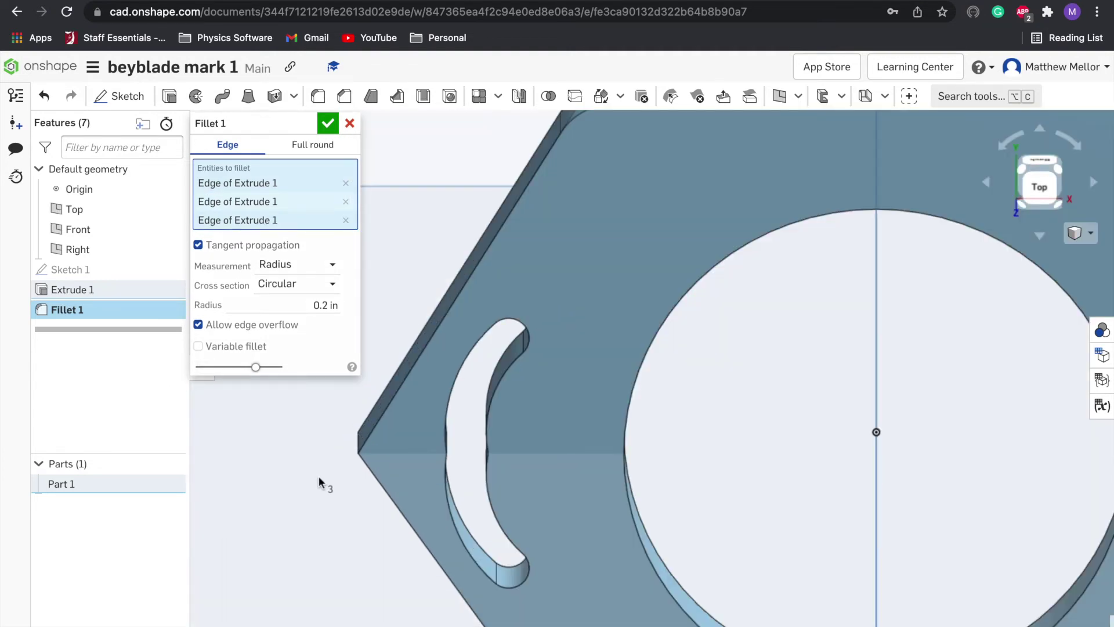
{"action": "scroll", "coordinate": [430, 463], "scroll_direction": "down", "scroll_amount": 5}
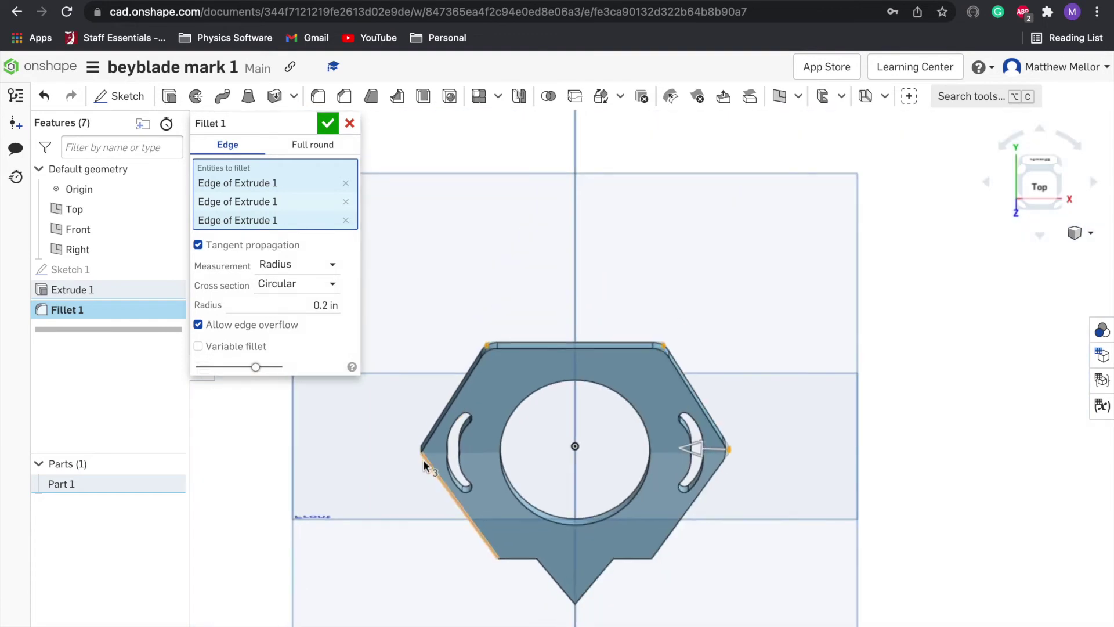
Add the left corner edge, set the fillet radius to about 0.458 in, and confirm
{"action": "left_click", "coordinate": [420, 448]}
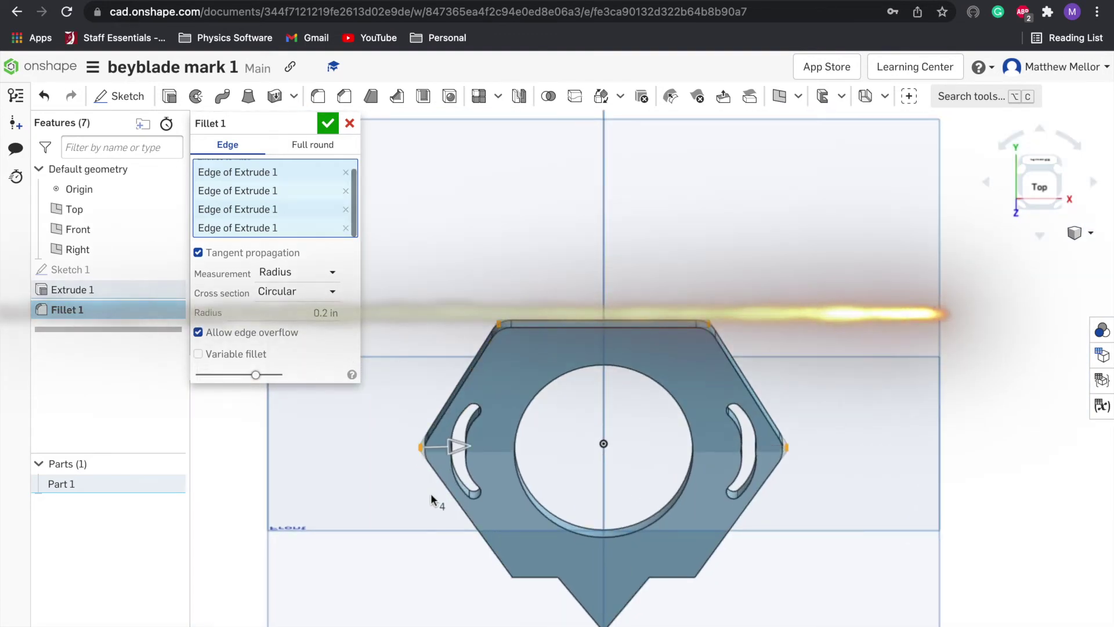
{"action": "left_click_drag", "start_coordinate": [421, 447], "coordinate": [574, 473]}
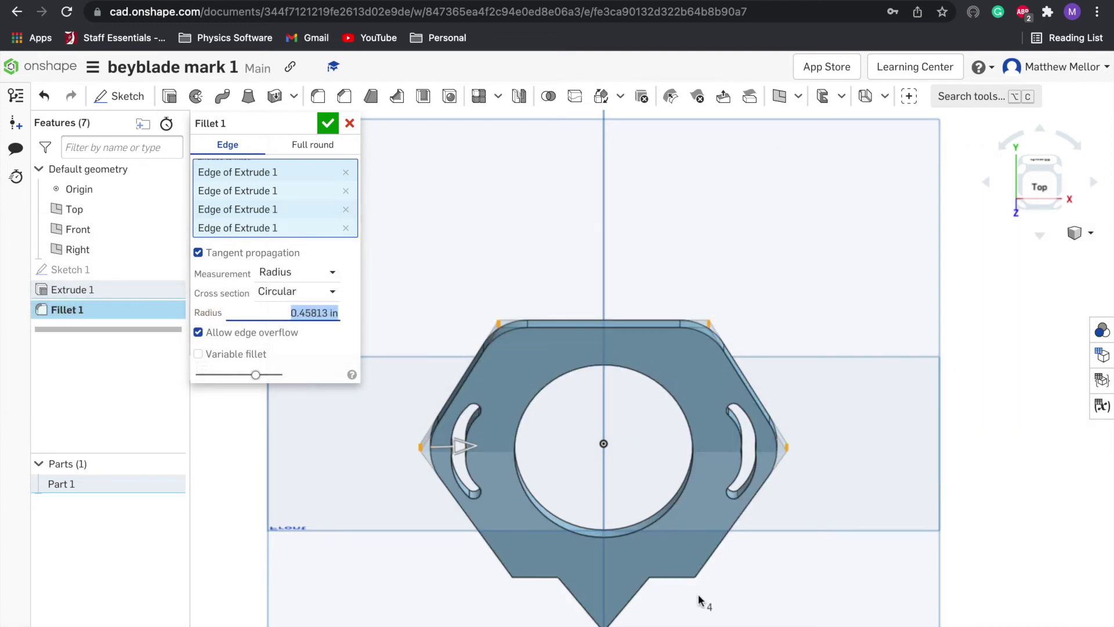
{"action": "left_click", "coordinate": [328, 123]}
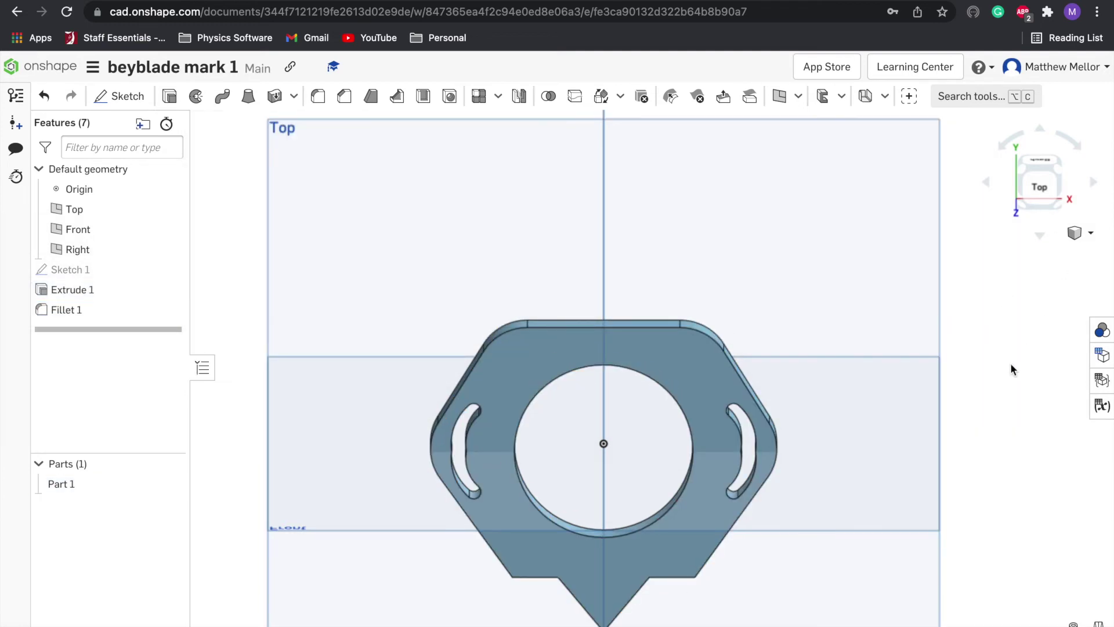
{"action": "right_click_drag", "start_coordinate": [1011, 363], "coordinate": [994, 337]}
Fillet the three vertical edges of the bottom tab as Fillet 2
{"action": "left_click", "coordinate": [338, 100]}
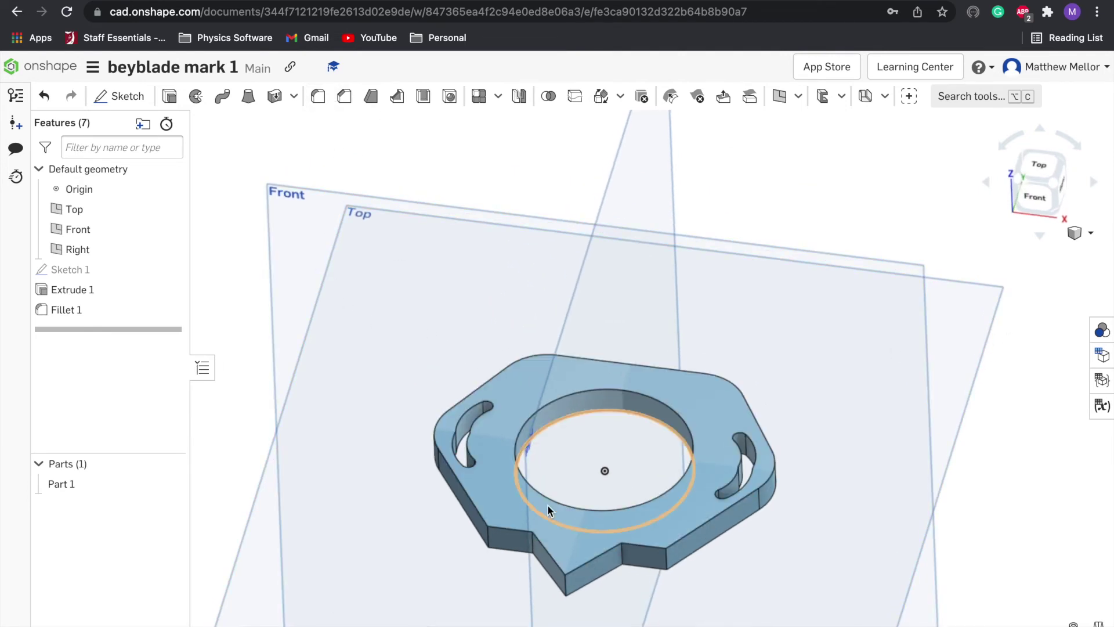
{"action": "left_click", "coordinate": [566, 589]}
{"action": "left_click", "coordinate": [667, 563]}
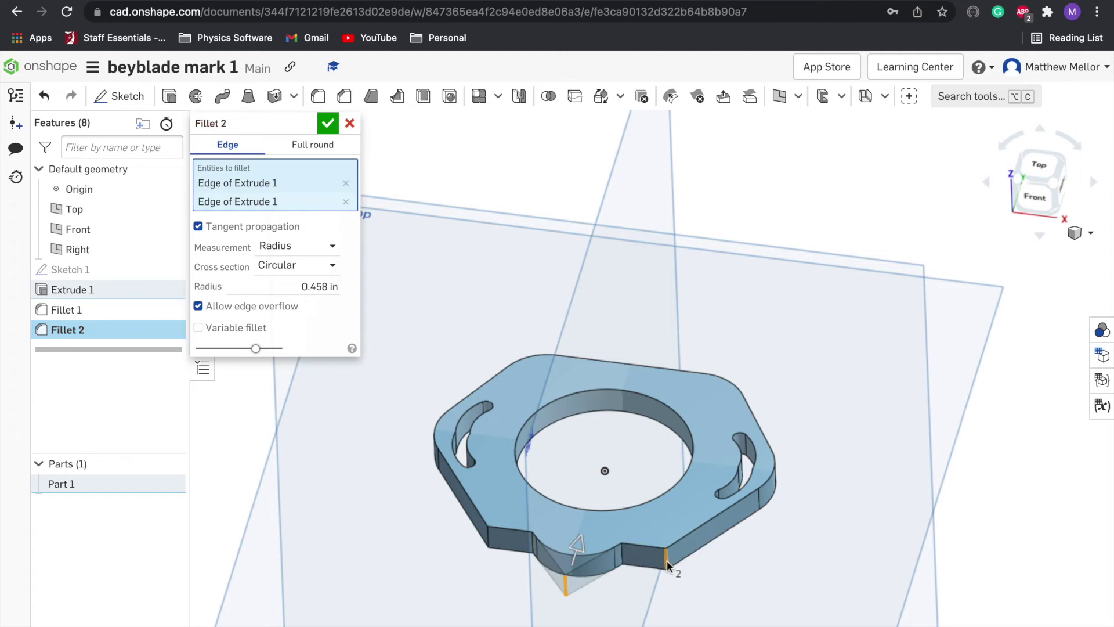
{"action": "left_click", "coordinate": [491, 539]}
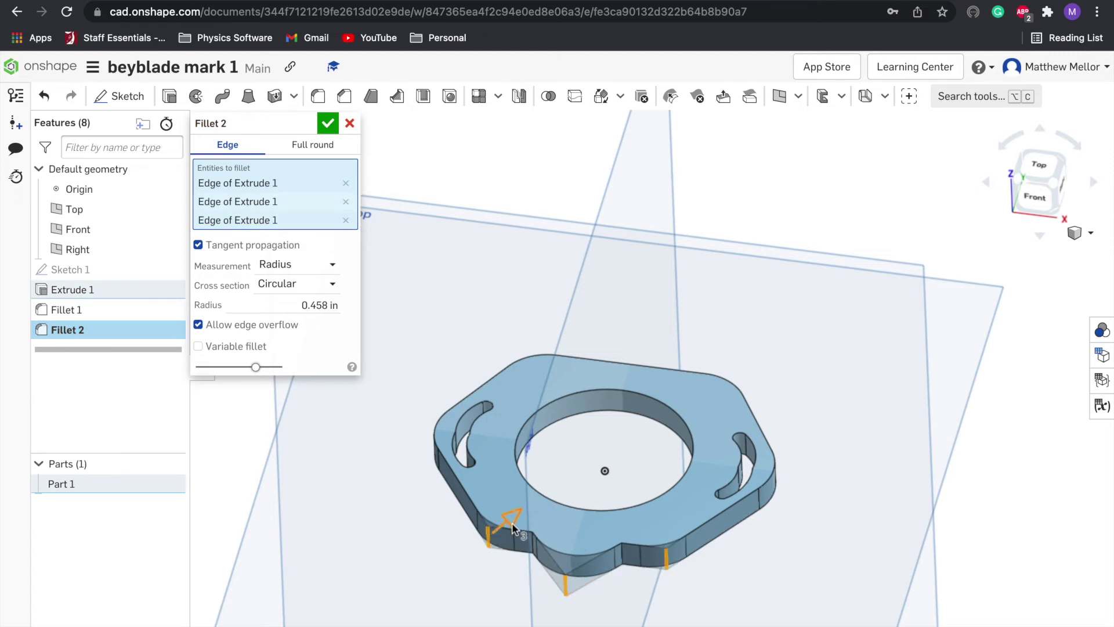
{"action": "left_click_drag", "start_coordinate": [508, 525], "coordinate": [511, 518]}
{"action": "left_click", "coordinate": [328, 123]}
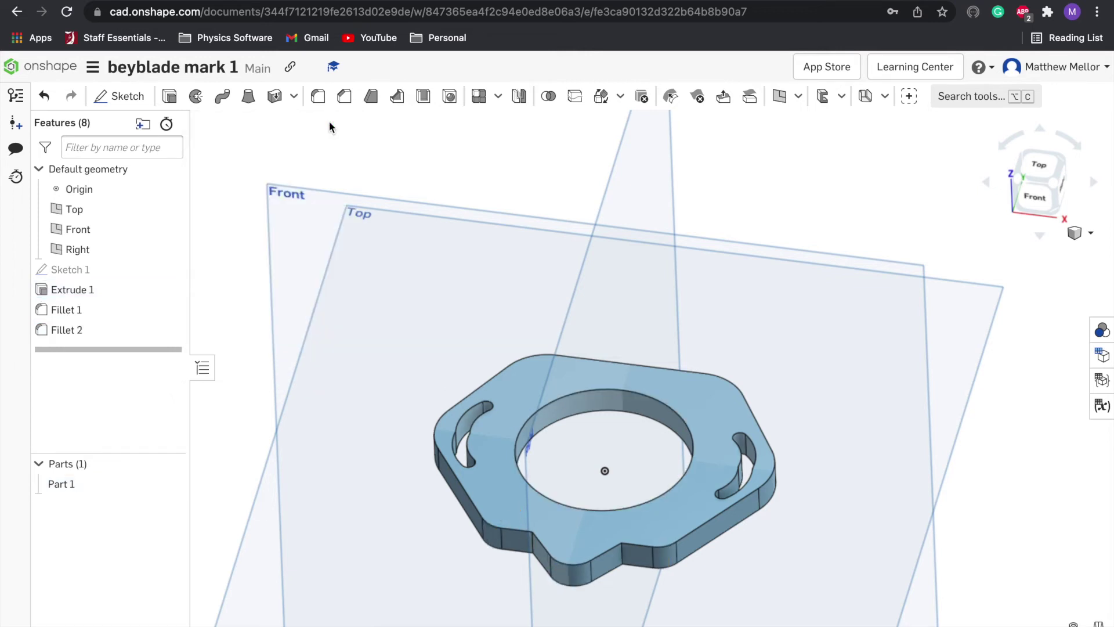
Hide the Front and Right planes and view the plate from Top
{"action": "left_click", "coordinate": [1035, 168]}
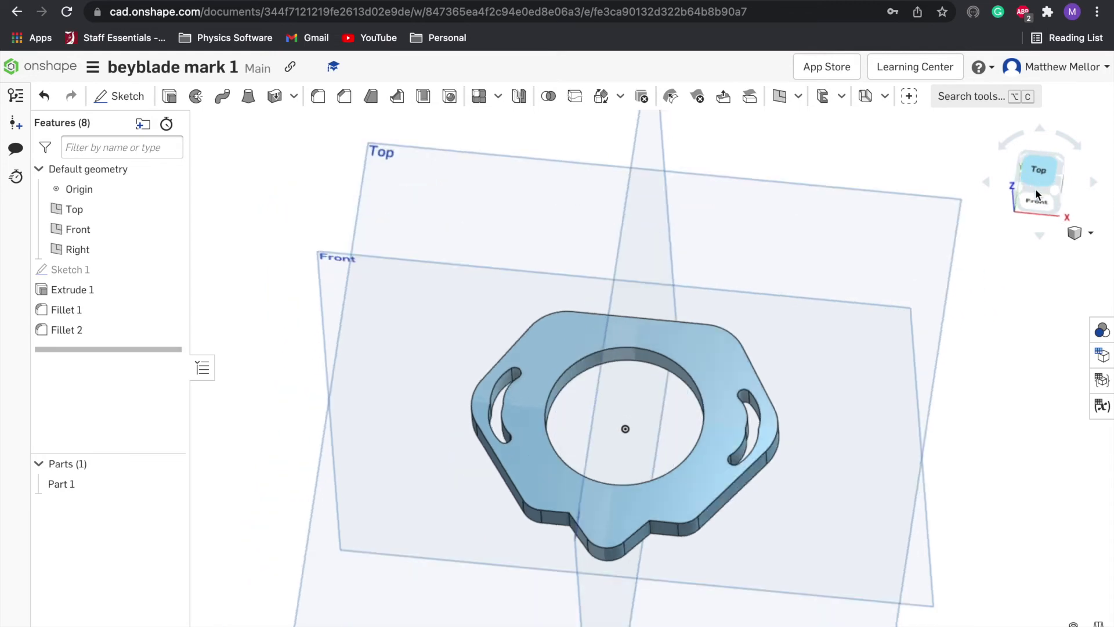
{"action": "scroll", "coordinate": [686, 391], "scroll_direction": "up", "scroll_amount": 3}
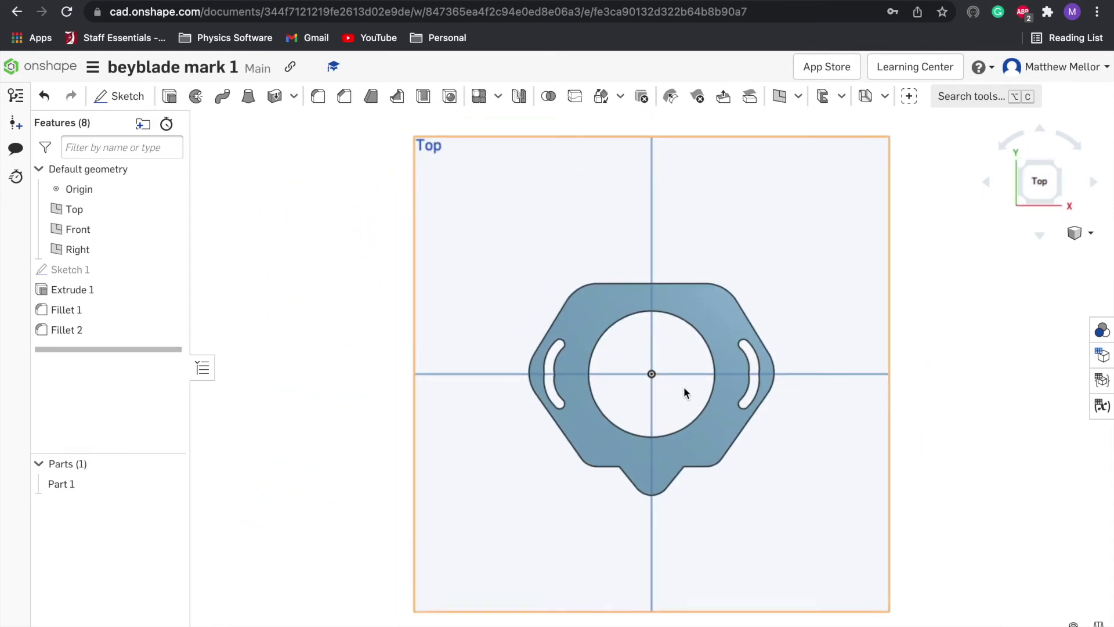
{"action": "right_click_drag", "start_coordinate": [691, 395], "coordinate": [800, 505]}
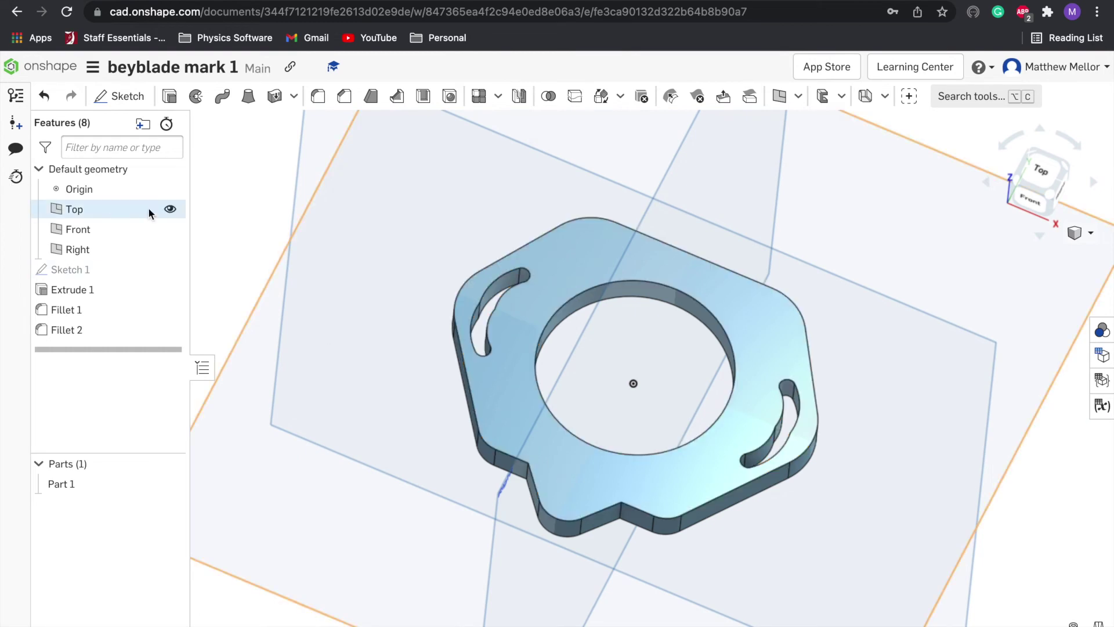
{"action": "left_click", "coordinate": [169, 229]}
{"action": "left_click", "coordinate": [170, 249]}
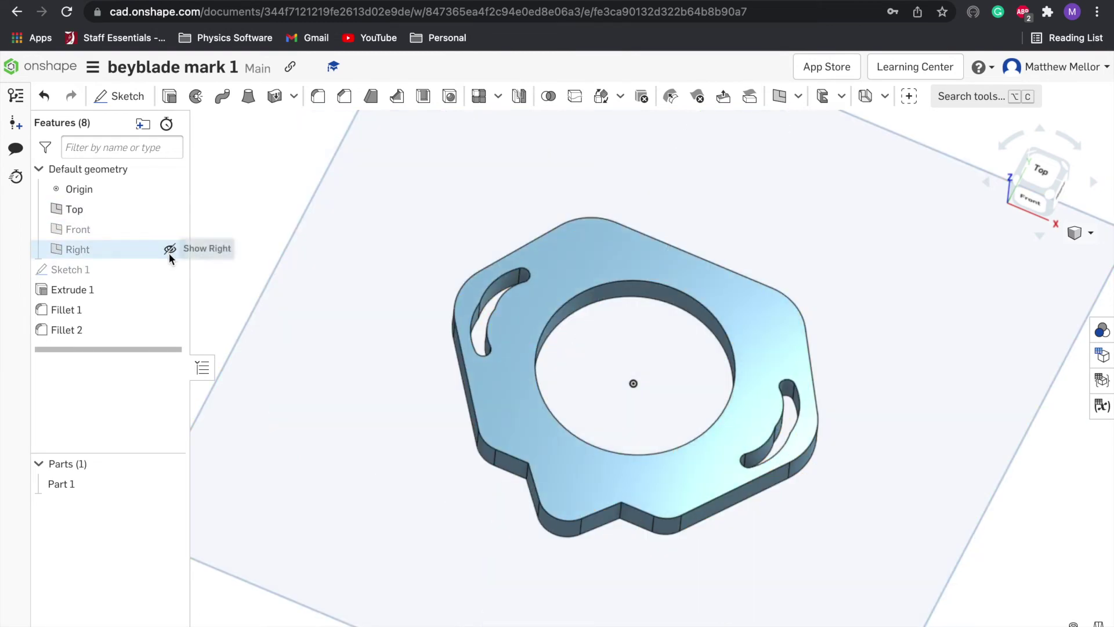
{"action": "scroll", "coordinate": [844, 423], "scroll_direction": "down", "scroll_amount": 5}
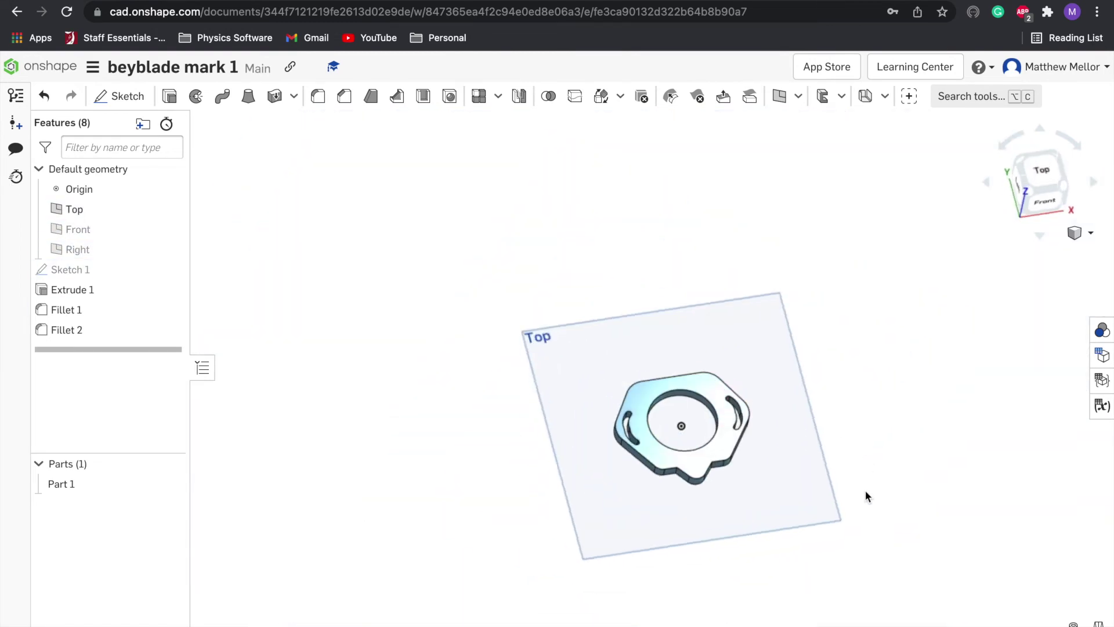
{"action": "left_click", "coordinate": [1043, 180]}
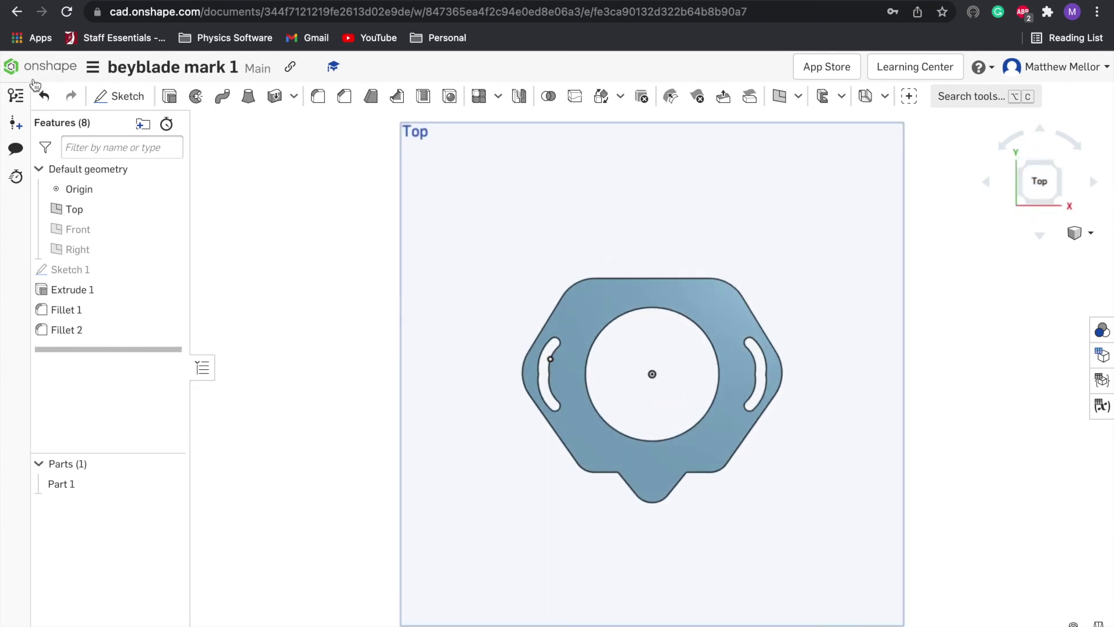
Start a sketch on the plate's top face and draw a circle centred on the origin
{"action": "left_click", "coordinate": [119, 96]}
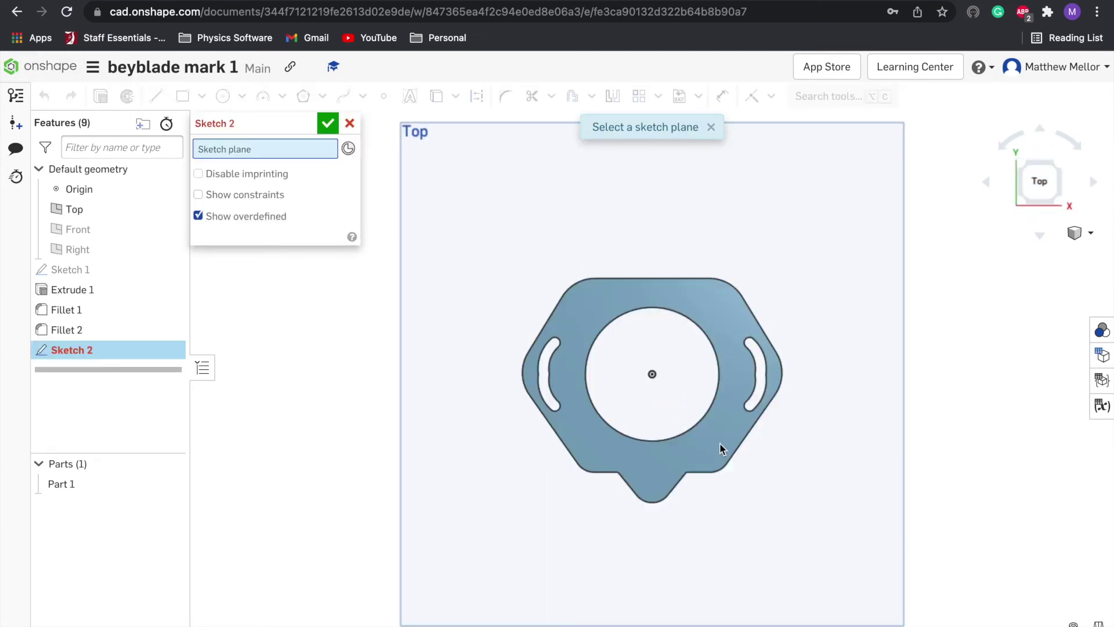
{"action": "left_click", "coordinate": [720, 443]}
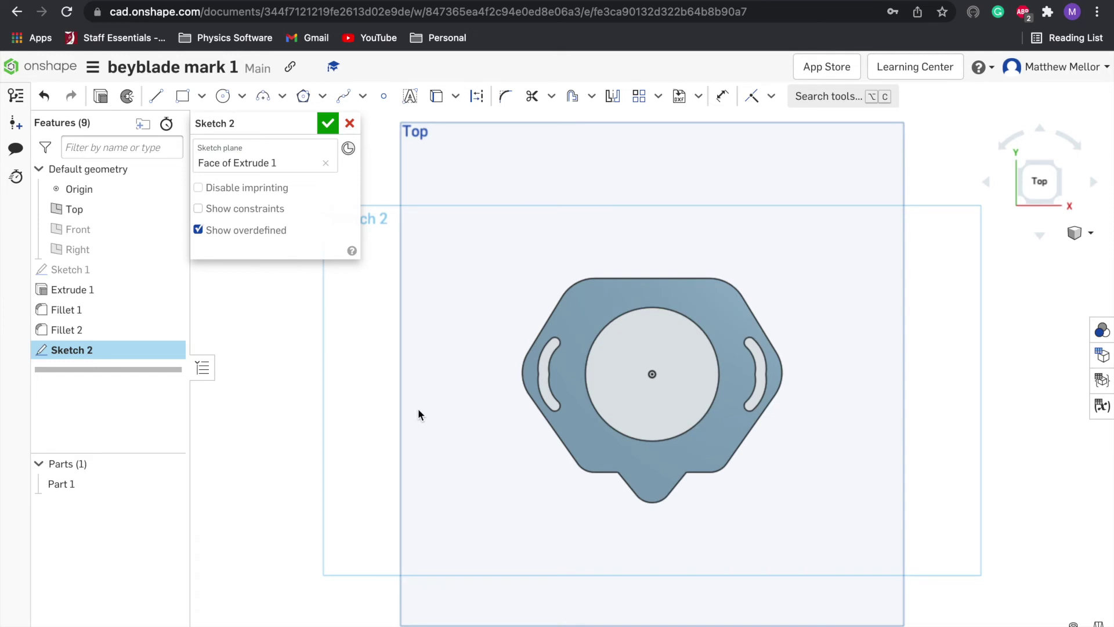
{"action": "left_click", "coordinate": [222, 96]}
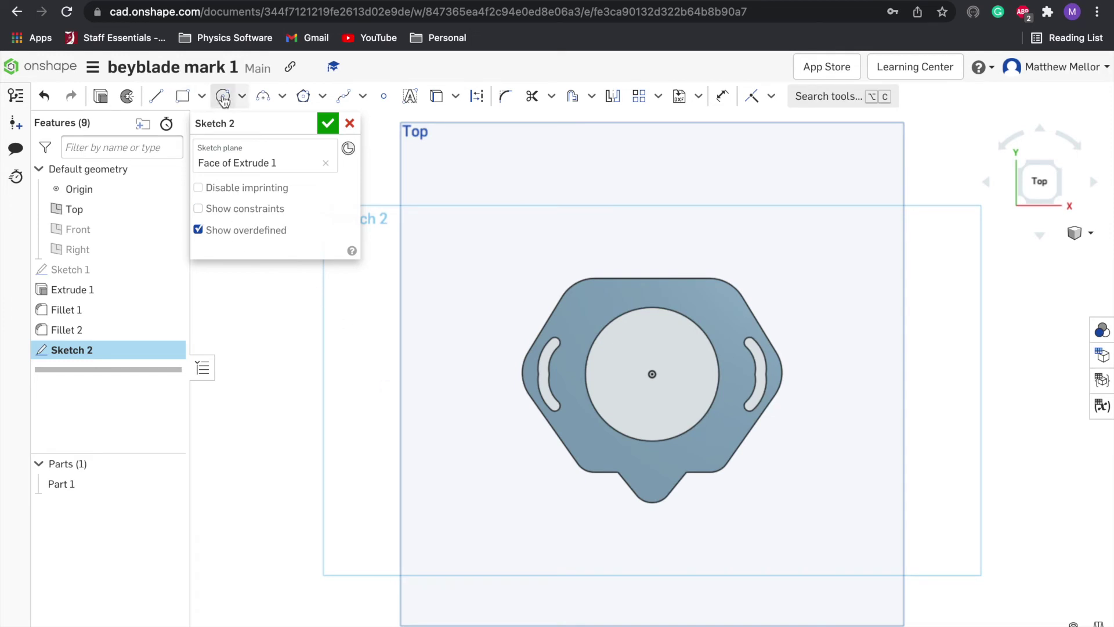
{"action": "left_click", "coordinate": [653, 373]}
{"action": "left_click", "coordinate": [714, 314]}
{"action": "key", "text": "Escape"}
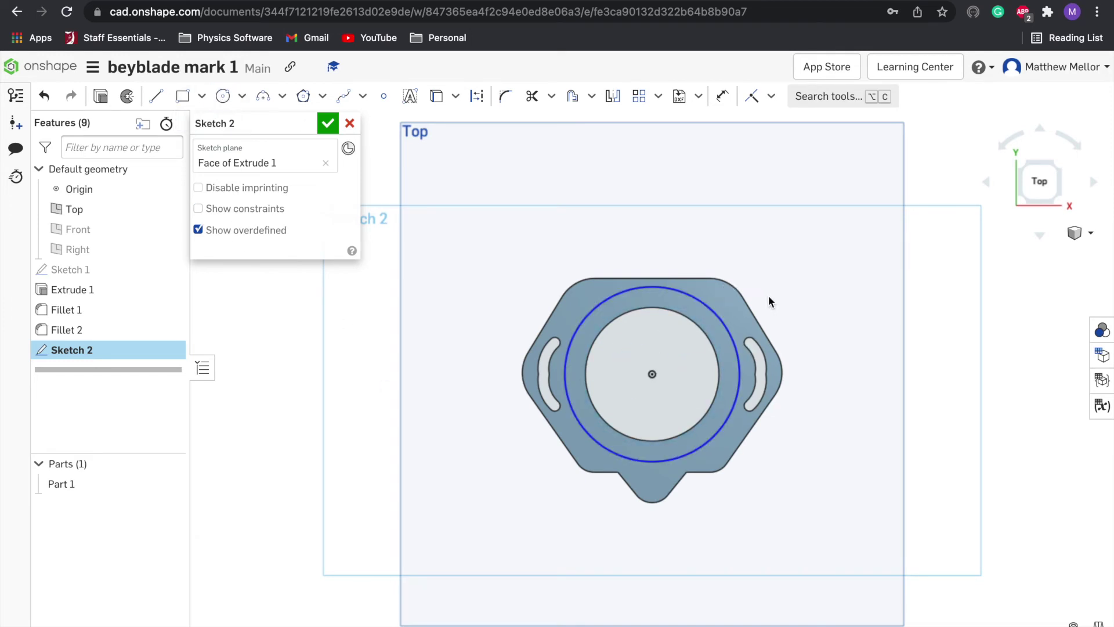
Dimension the circle to 50mm diameter, accept Sketch 2, then reopen it for editing
{"action": "key", "text": "d"}
{"action": "left_click", "coordinate": [725, 318]}
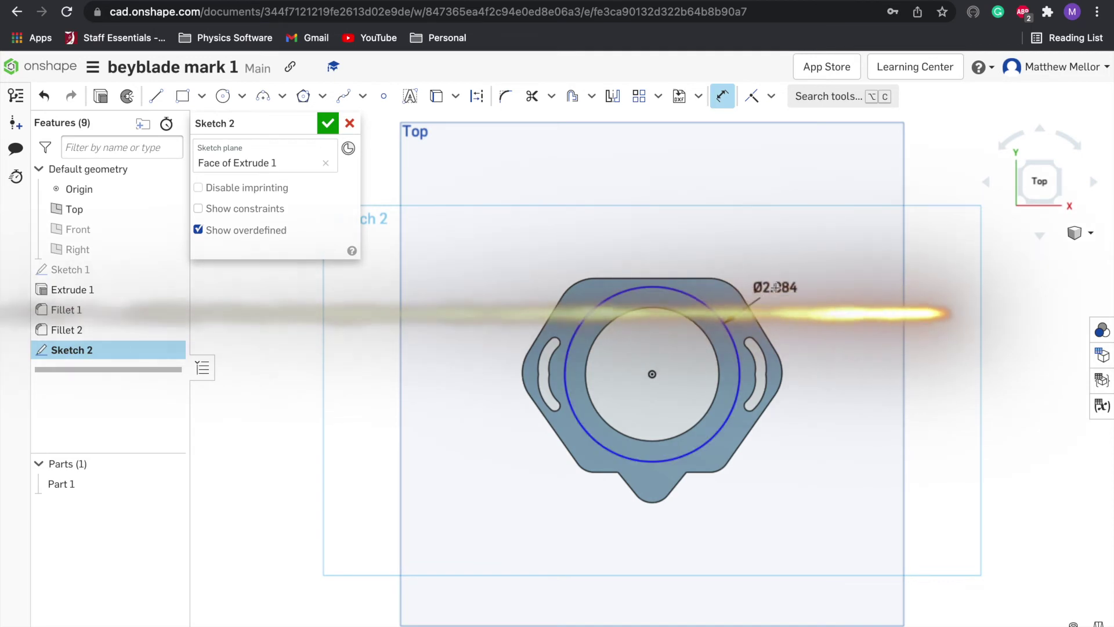
{"action": "left_click", "coordinate": [776, 286]}
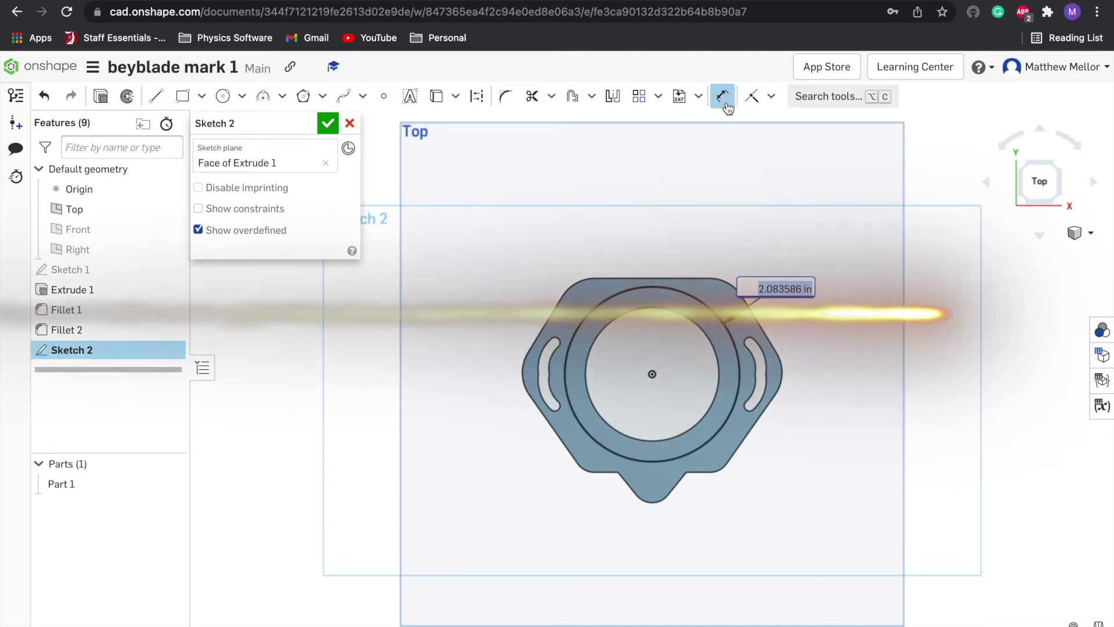
{"action": "type", "text": "50mm"}
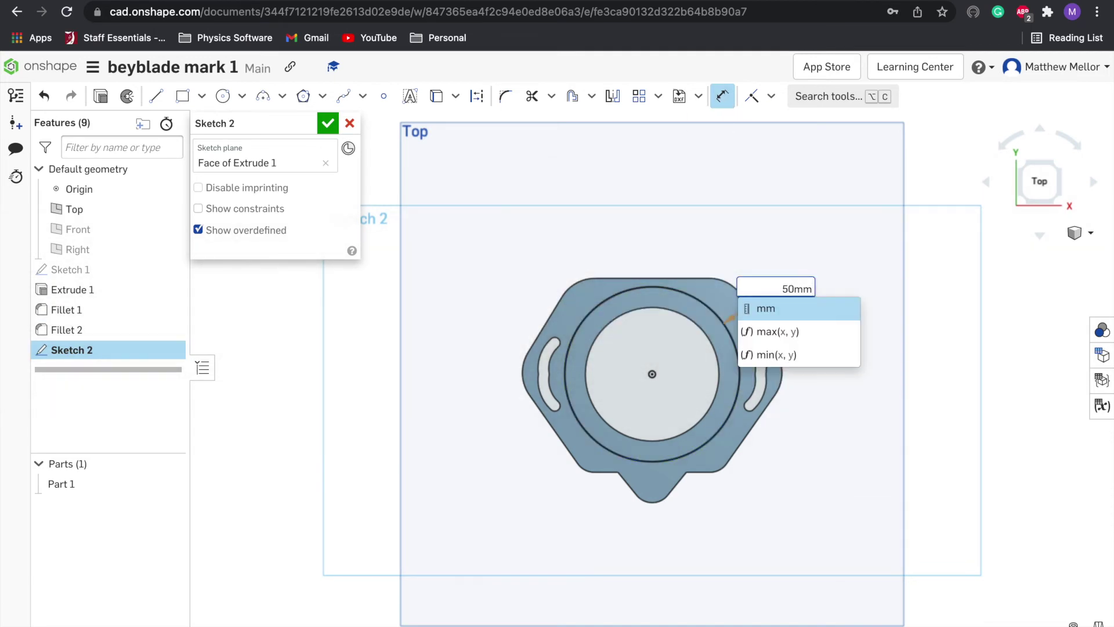
{"action": "key", "text": "Return"}
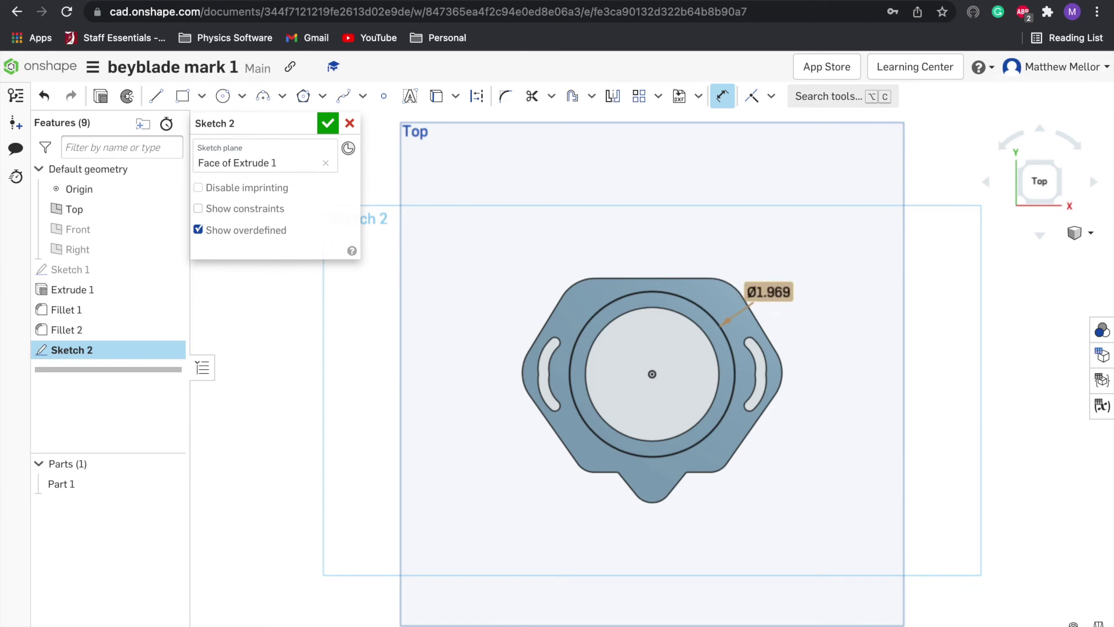
{"action": "left_click", "coordinate": [329, 122]}
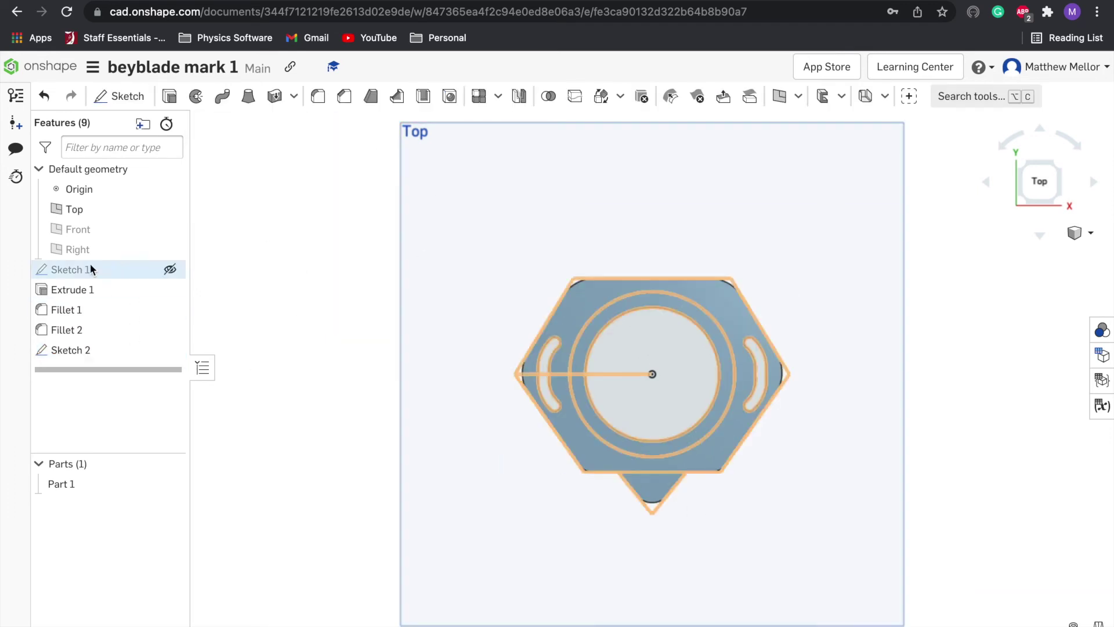
{"action": "right_click", "coordinate": [92, 349]}
{"action": "left_click", "coordinate": [123, 72]}
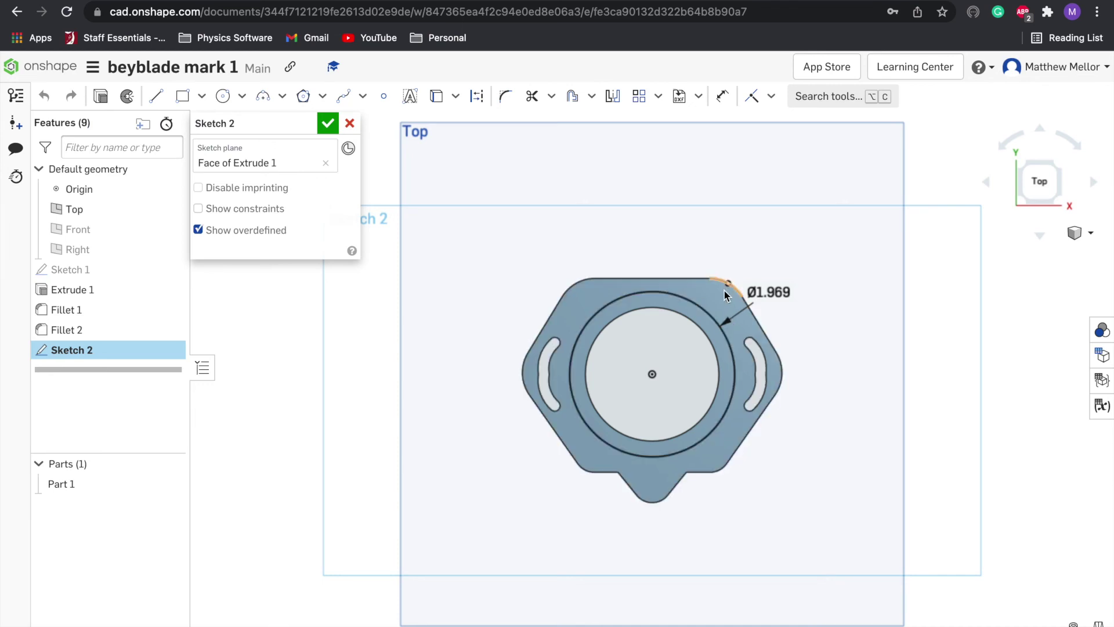
Draw small stud circles at the bottom tab and the lower-right of the ring
{"action": "left_click", "coordinate": [222, 95]}
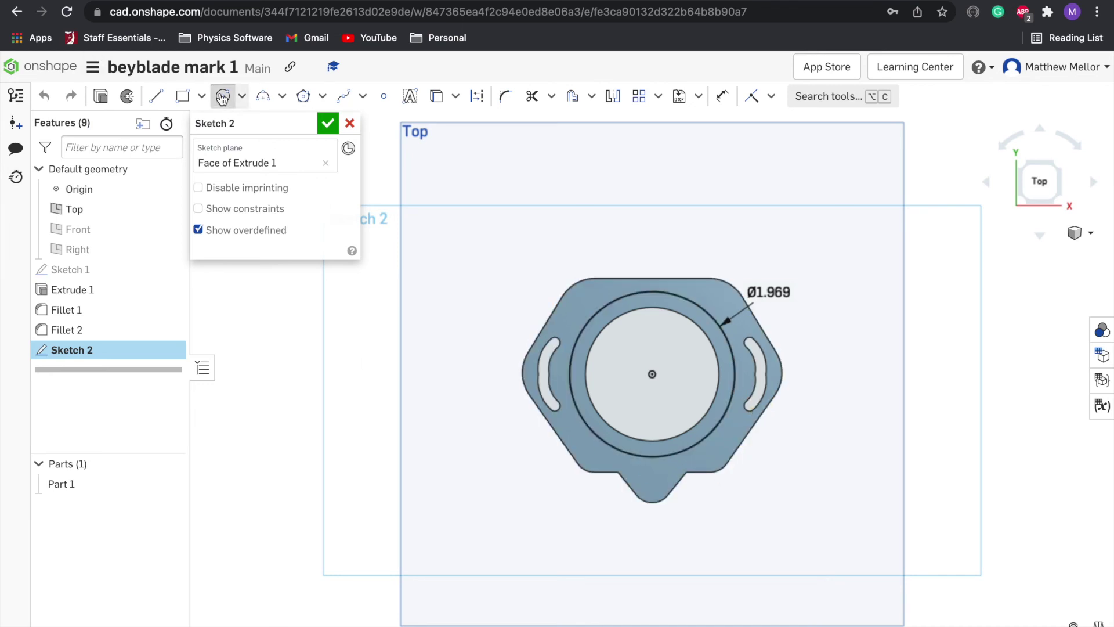
{"action": "left_click", "coordinate": [652, 481]}
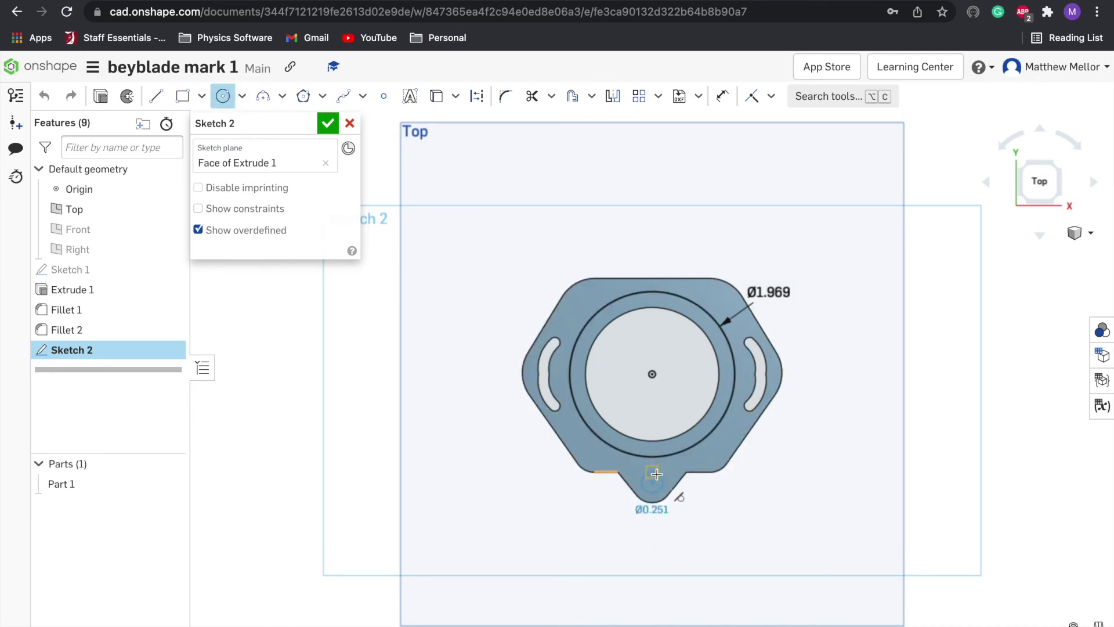
{"action": "left_click", "coordinate": [661, 477]}
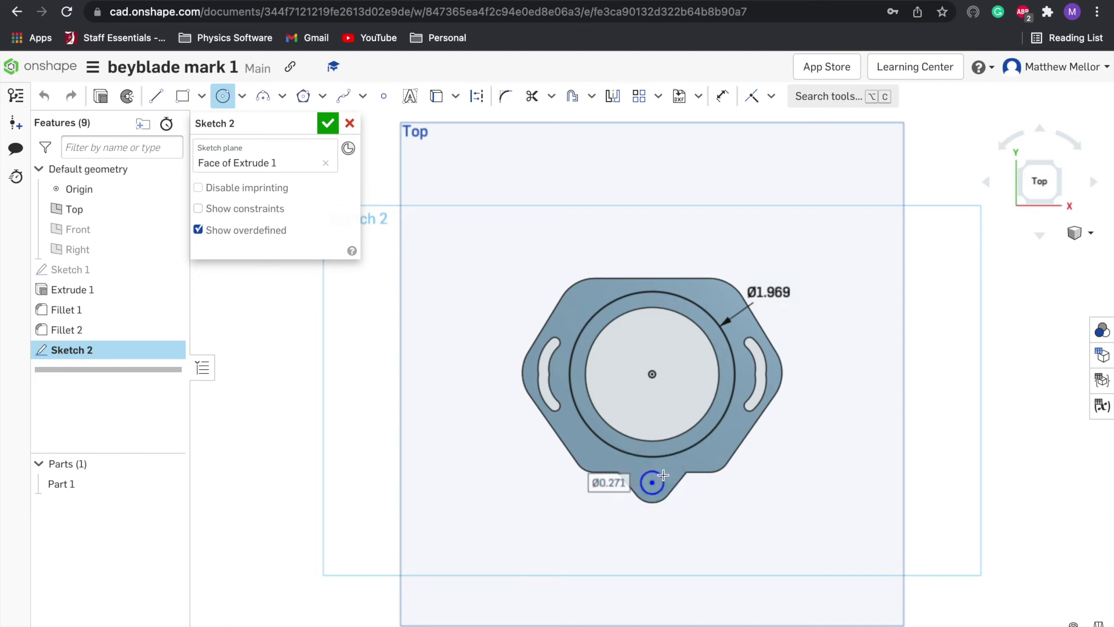
{"action": "left_click", "coordinate": [711, 453]}
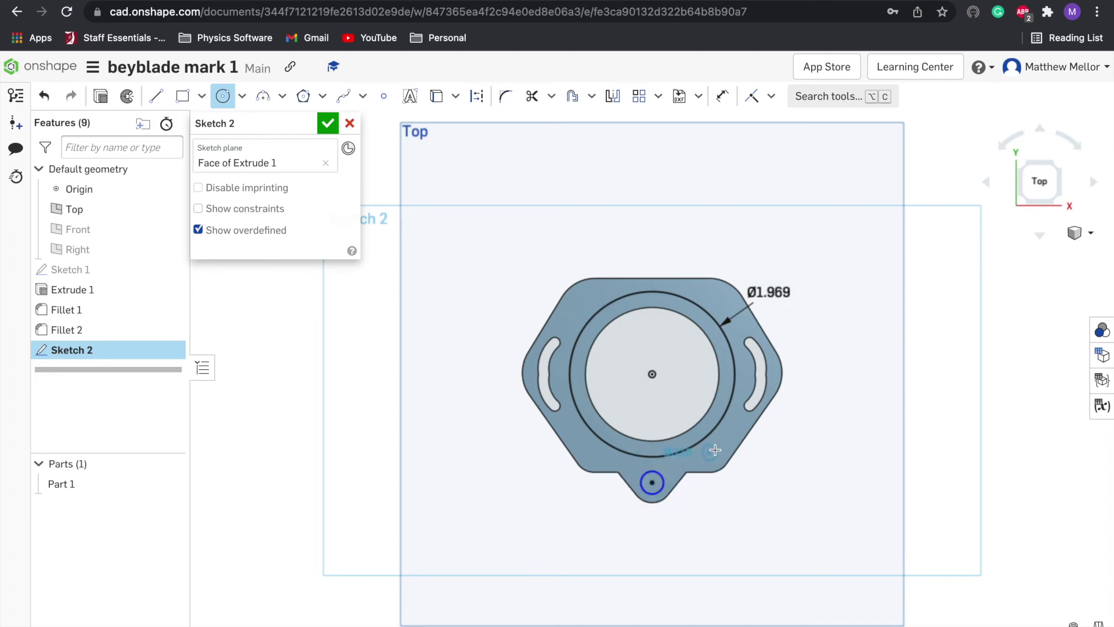
{"action": "left_click", "coordinate": [715, 449]}
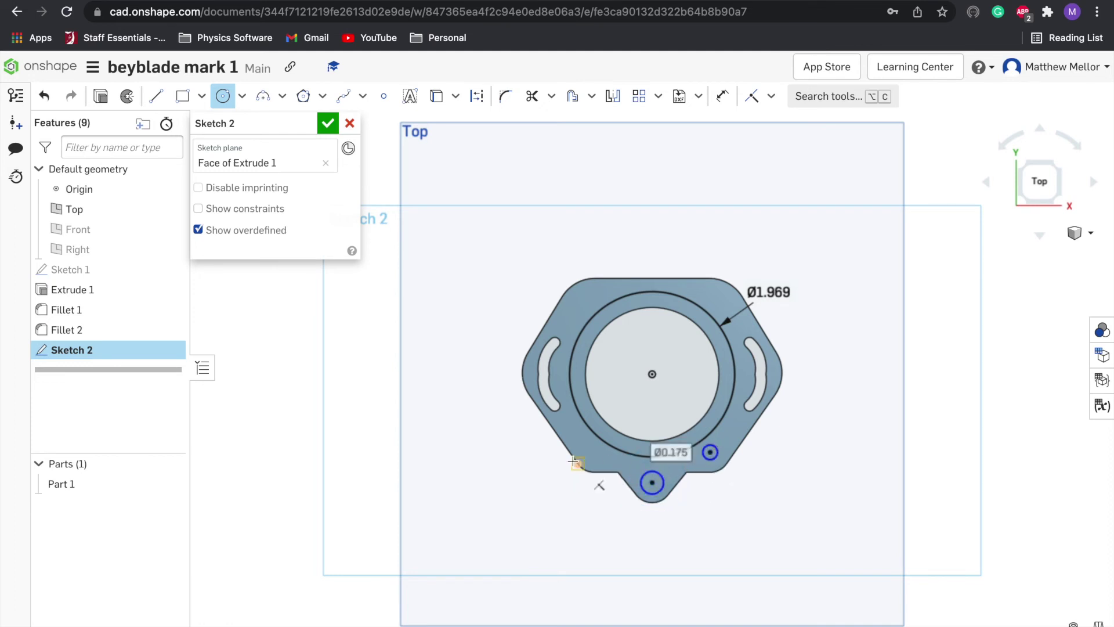
Draw a vertical centre line up from the origin and a top-right stud circle
{"action": "left_click", "coordinate": [156, 95]}
{"action": "left_click", "coordinate": [652, 374]}
{"action": "left_click", "coordinate": [651, 242]}
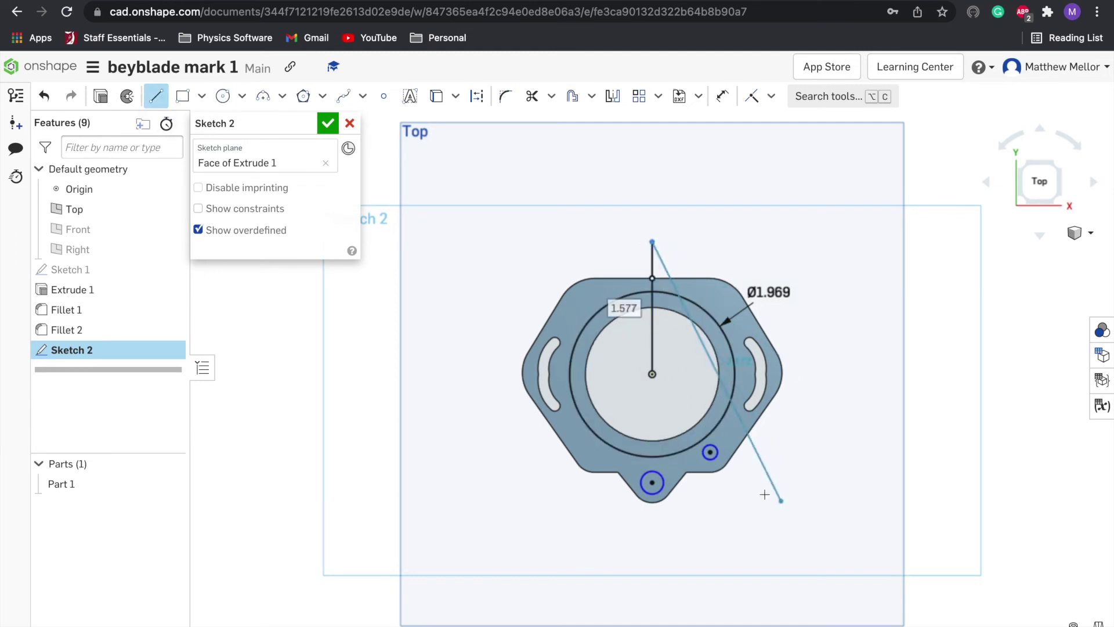
{"action": "key", "text": "Escape"}
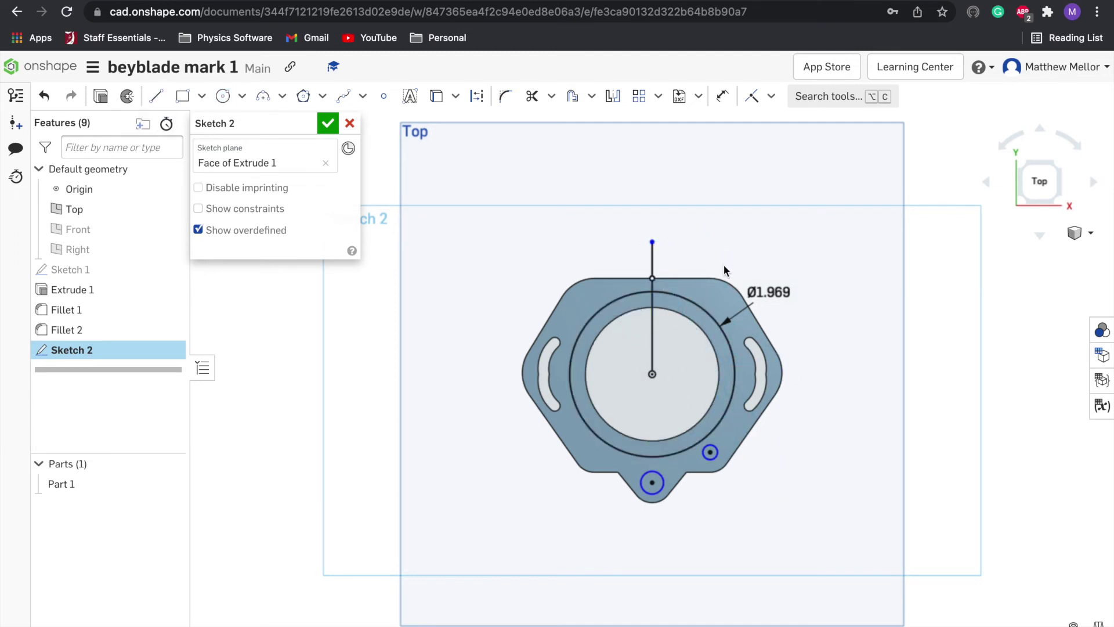
{"action": "left_click", "coordinate": [223, 96]}
{"action": "left_click", "coordinate": [721, 297]}
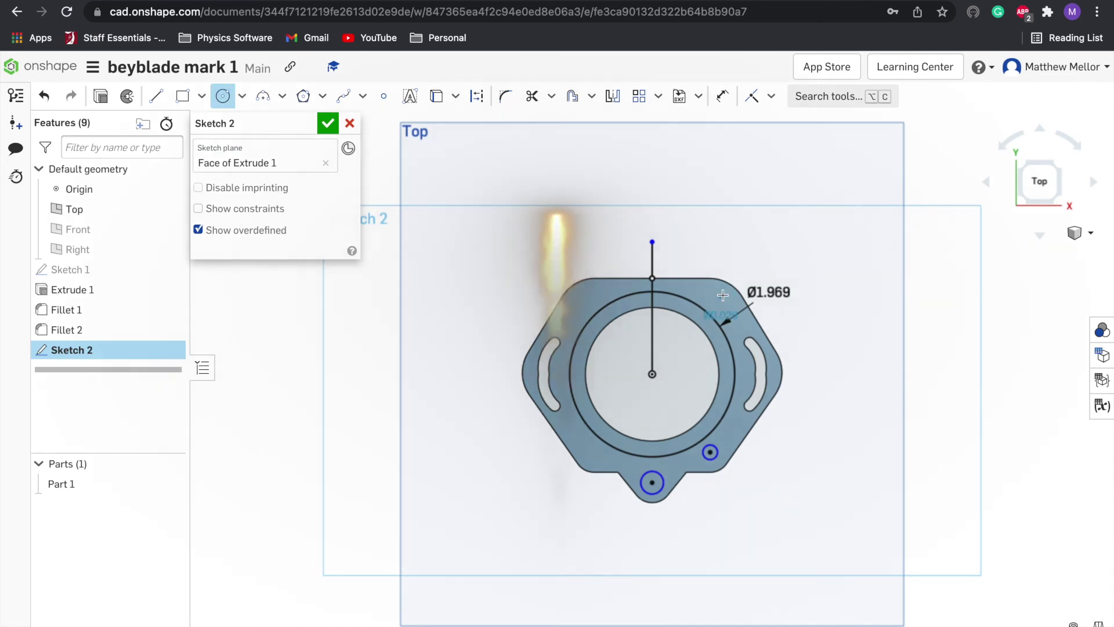
{"action": "left_click", "coordinate": [729, 300]}
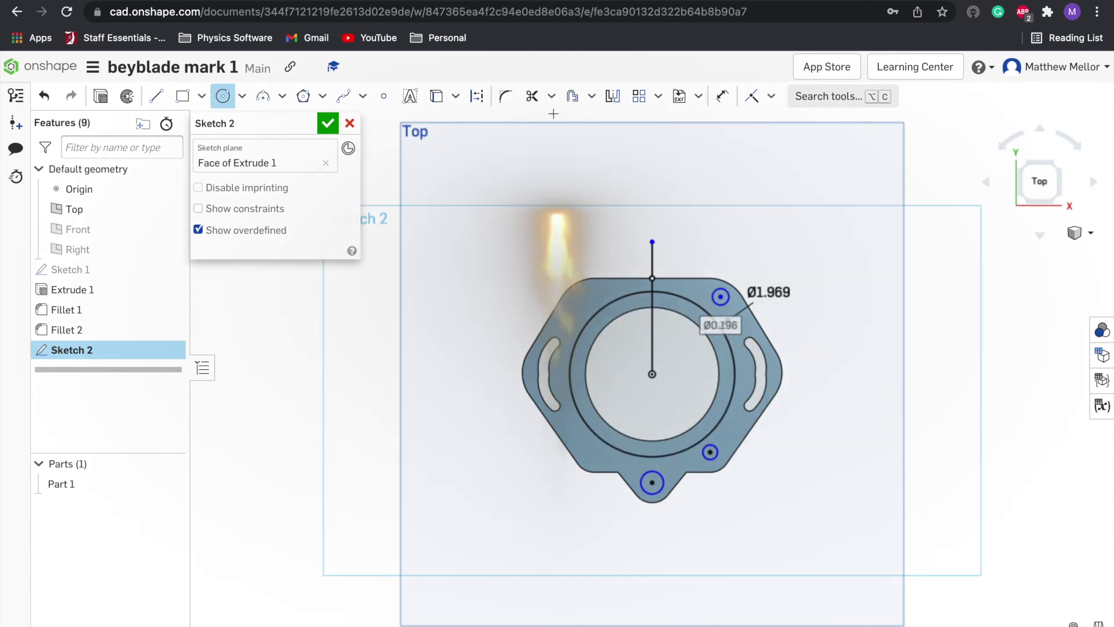
Mirror the right-side stud circles across the vertical line and close the sketch
{"action": "left_click", "coordinate": [612, 95]}
{"action": "left_click", "coordinate": [653, 258]}
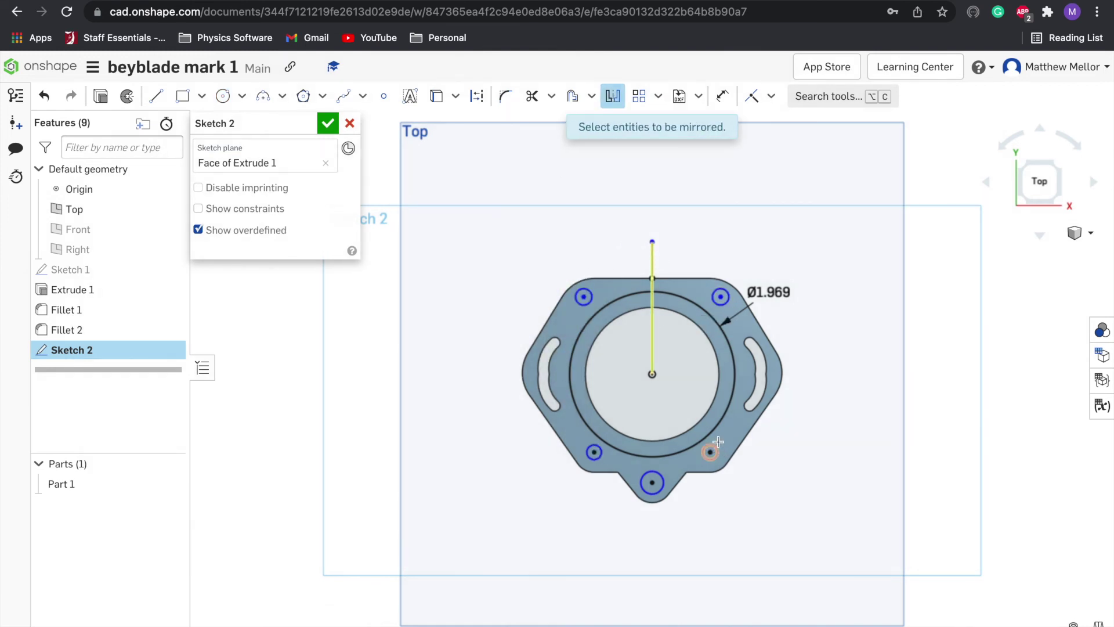
{"action": "left_click", "coordinate": [612, 96]}
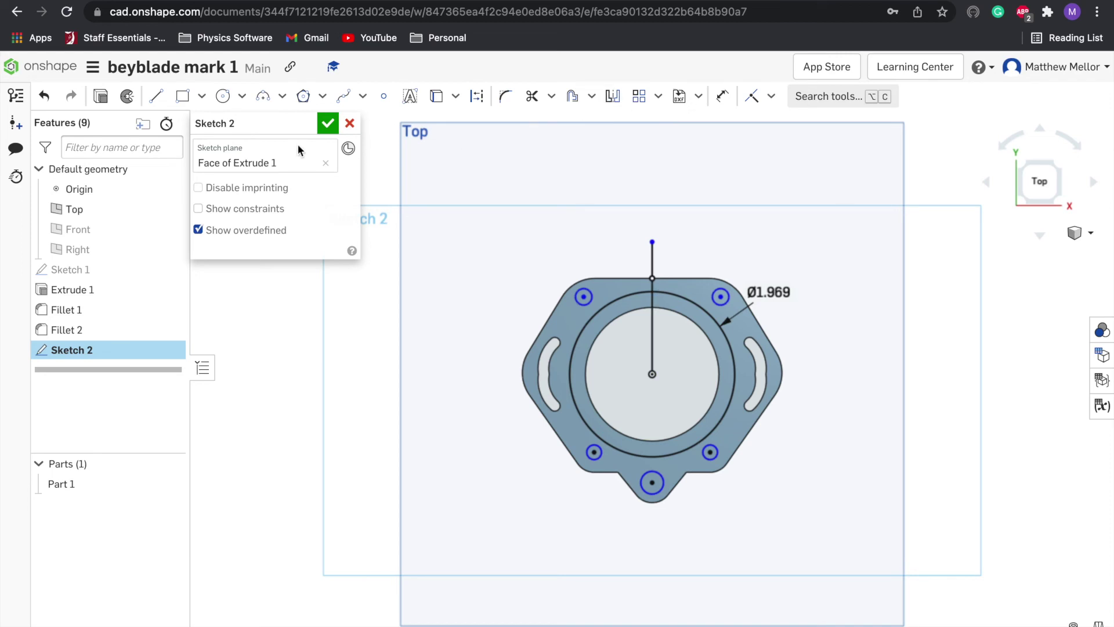
{"action": "left_click", "coordinate": [326, 124]}
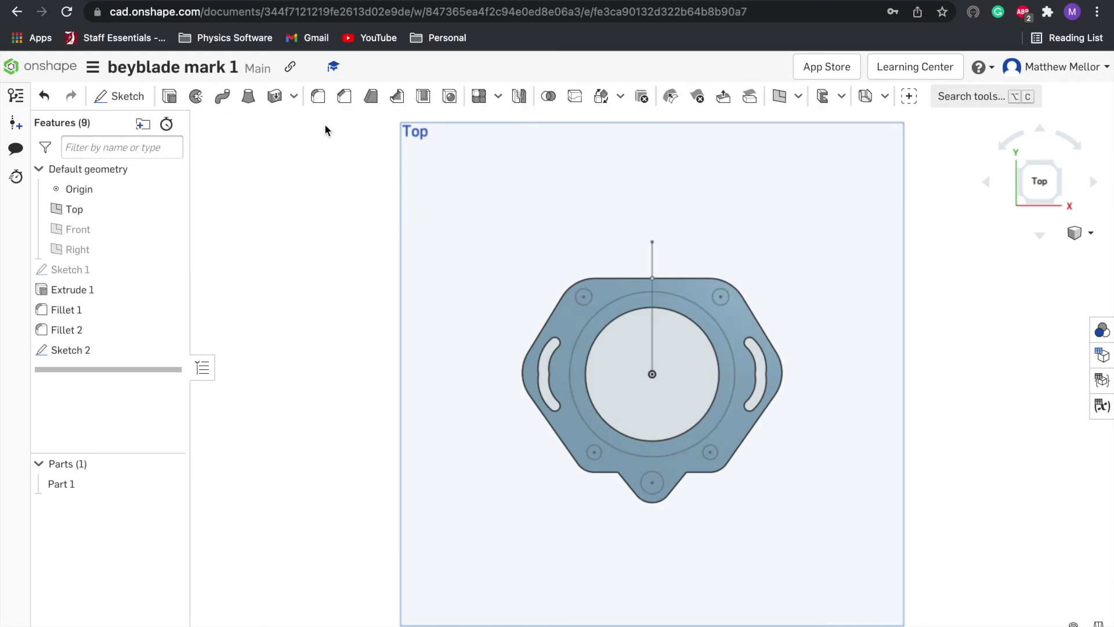
Select all five stud circles for a new extrude
{"action": "left_click", "coordinate": [170, 96]}
{"action": "left_click", "coordinate": [587, 297]}
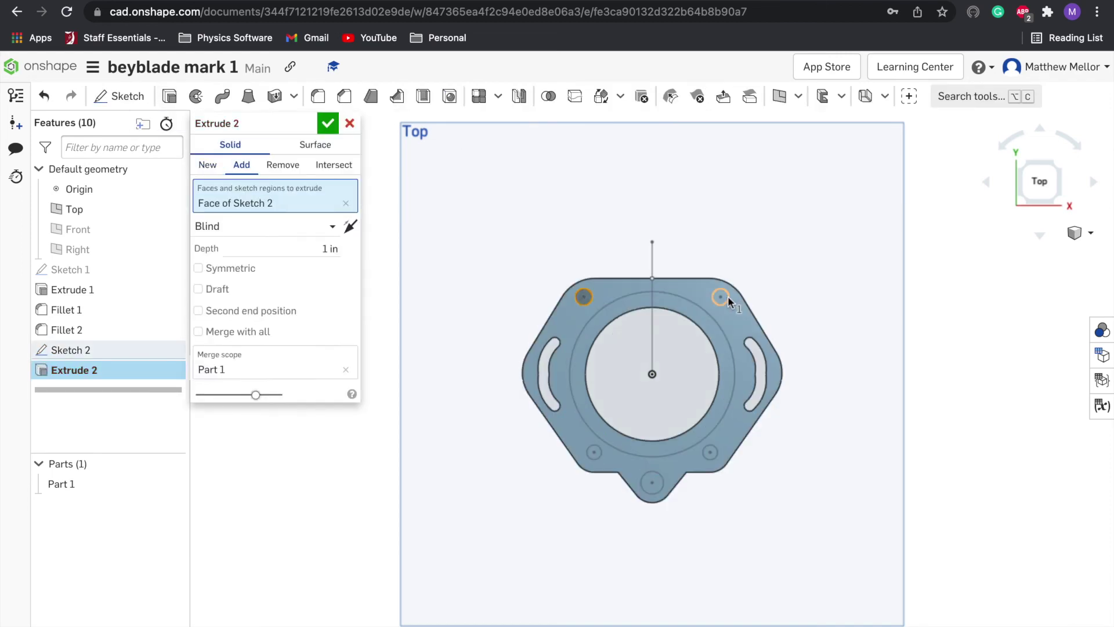
{"action": "left_click", "coordinate": [721, 297]}
{"action": "left_click", "coordinate": [710, 452]}
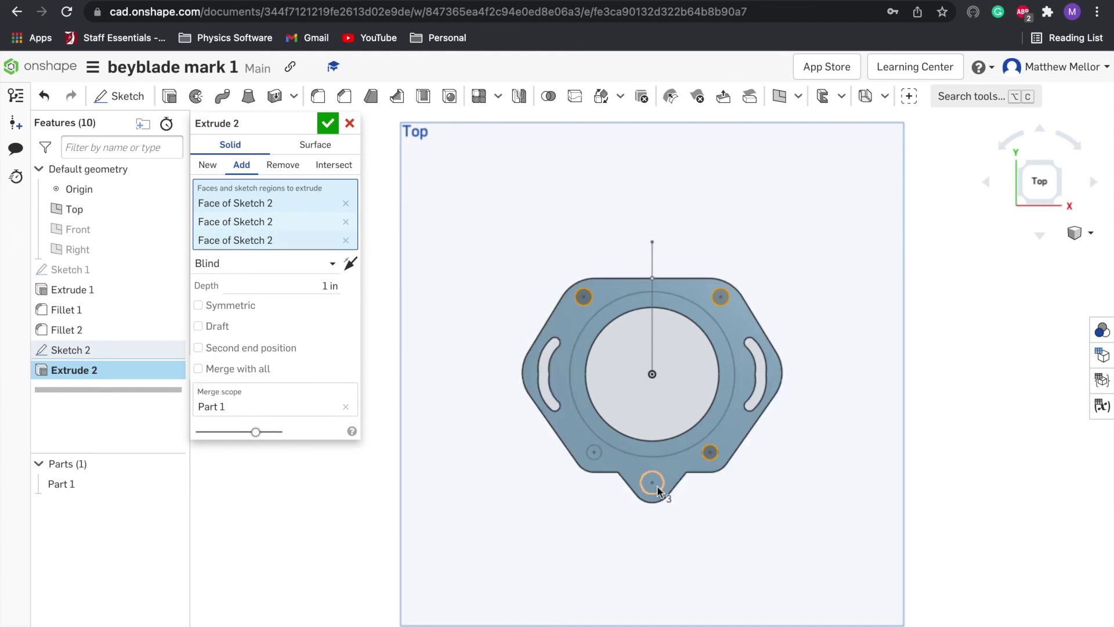
{"action": "left_click", "coordinate": [652, 482]}
{"action": "left_click", "coordinate": [595, 452]}
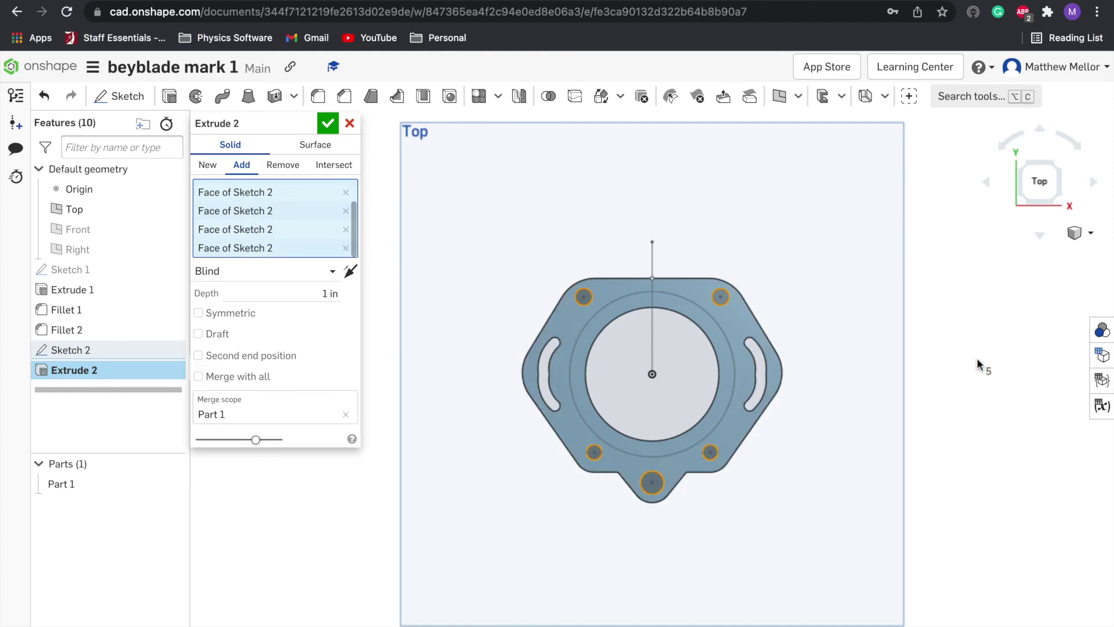
{"action": "right_click_drag", "start_coordinate": [982, 365], "coordinate": [975, 293]}
Set the stud extrusion depth to 2mm, confirm Extrude 2, and orbit to inspect
{"action": "left_click", "coordinate": [321, 293]}
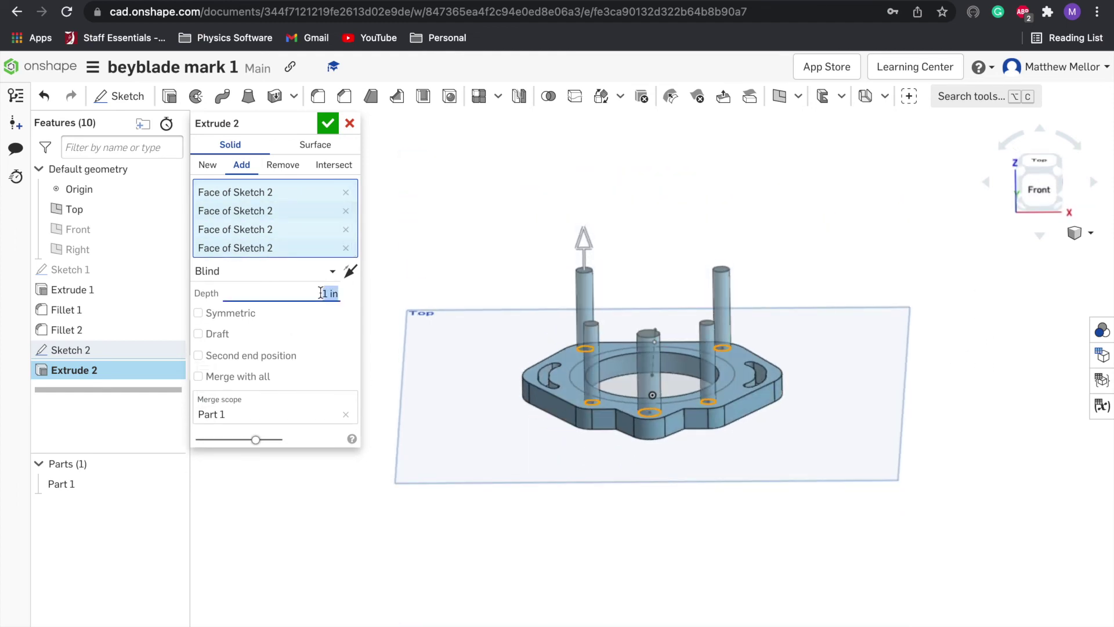
{"action": "type", "text": "2mm"}
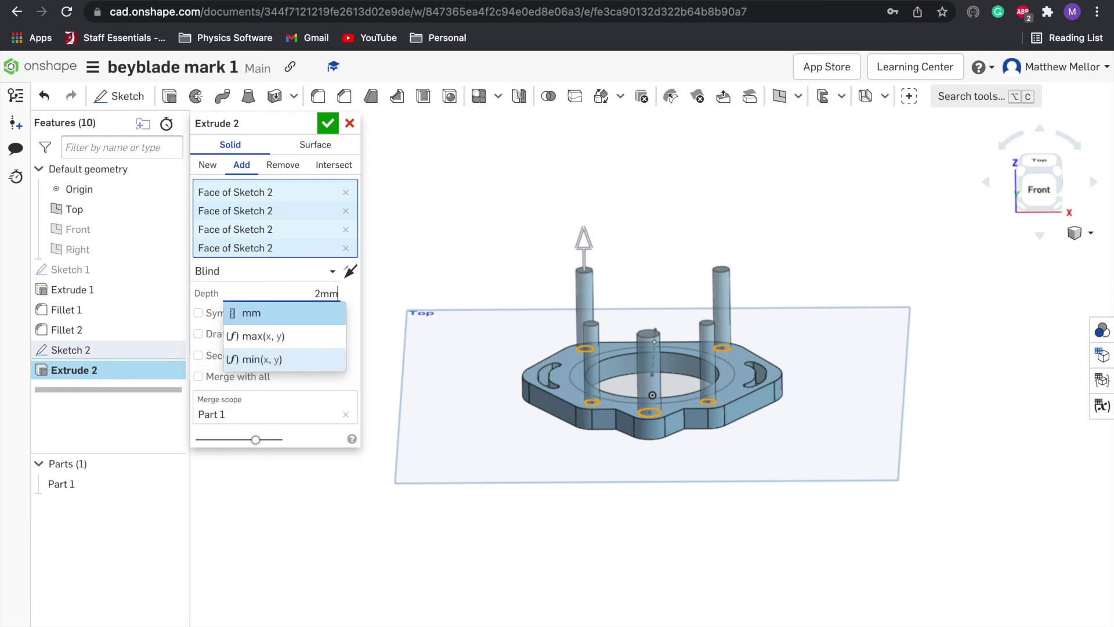
{"action": "key", "text": "Return"}
{"action": "left_click", "coordinate": [554, 538]}
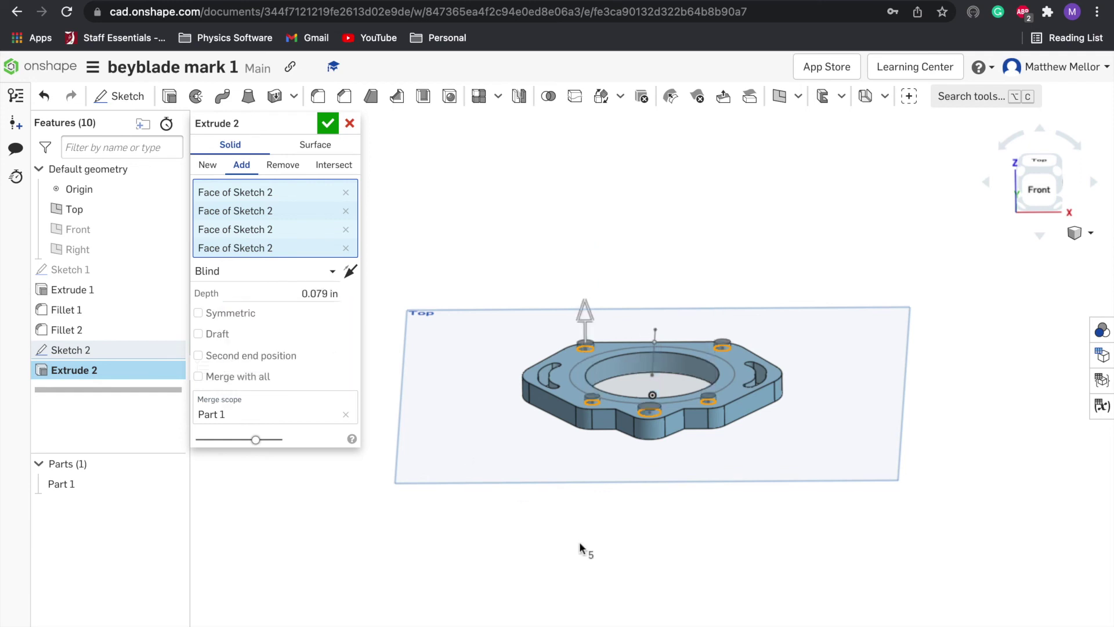
{"action": "left_click", "coordinate": [326, 124]}
{"action": "right_click_drag", "start_coordinate": [675, 227], "coordinate": [582, 530]}
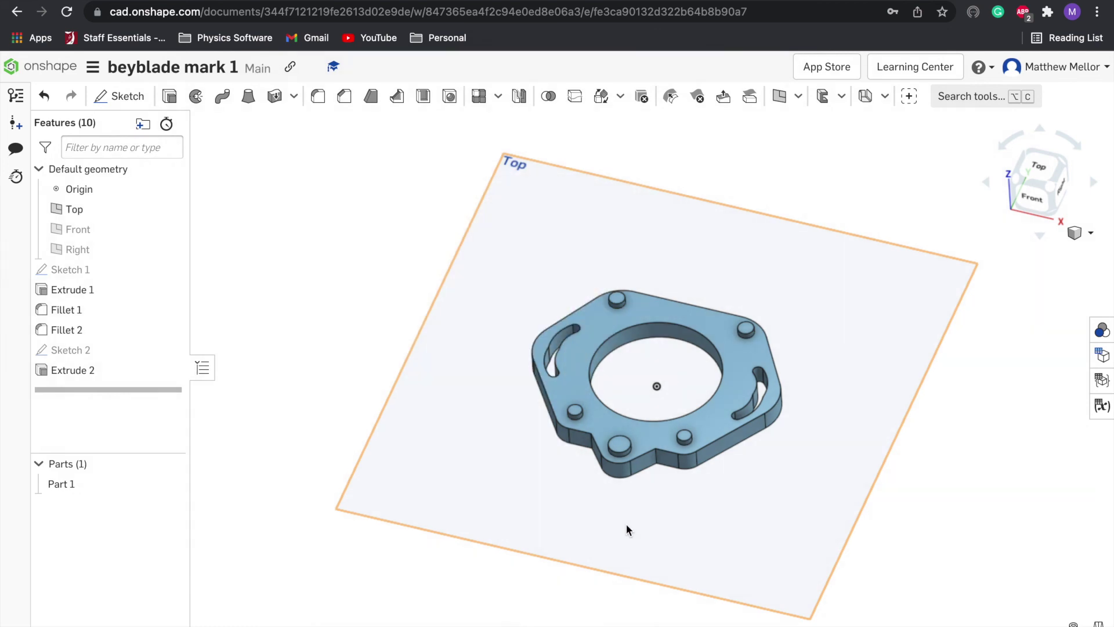
{"action": "left_click", "coordinate": [1092, 68]}
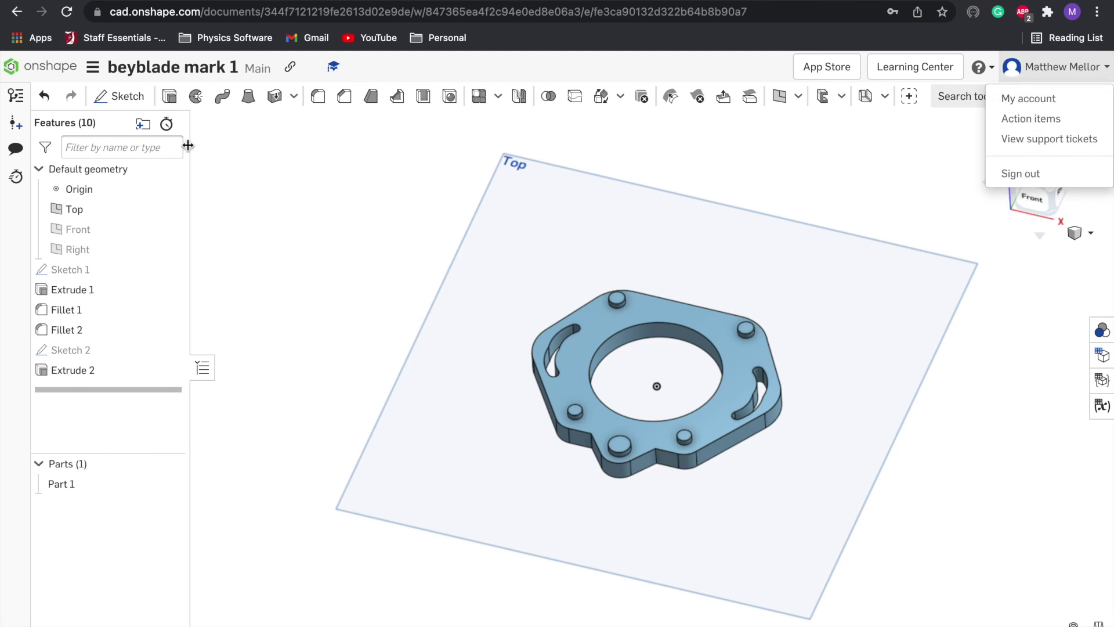
Export Part 1 as an STL file named 'beyblade mark 1' in Meter units
{"action": "right_click", "coordinate": [64, 485]}
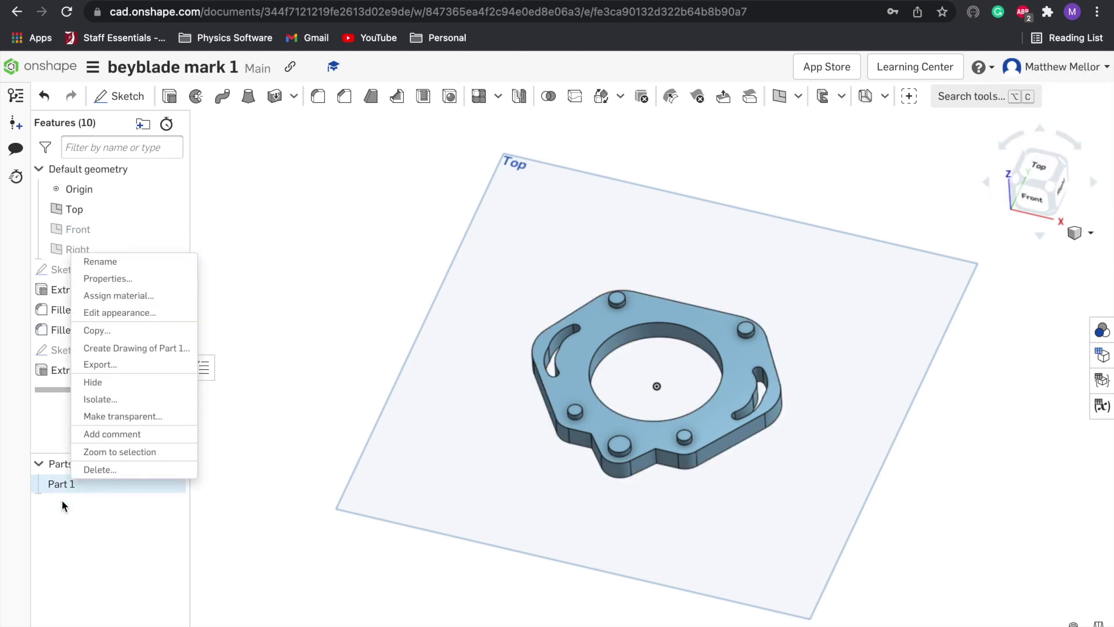
{"action": "left_click", "coordinate": [116, 368]}
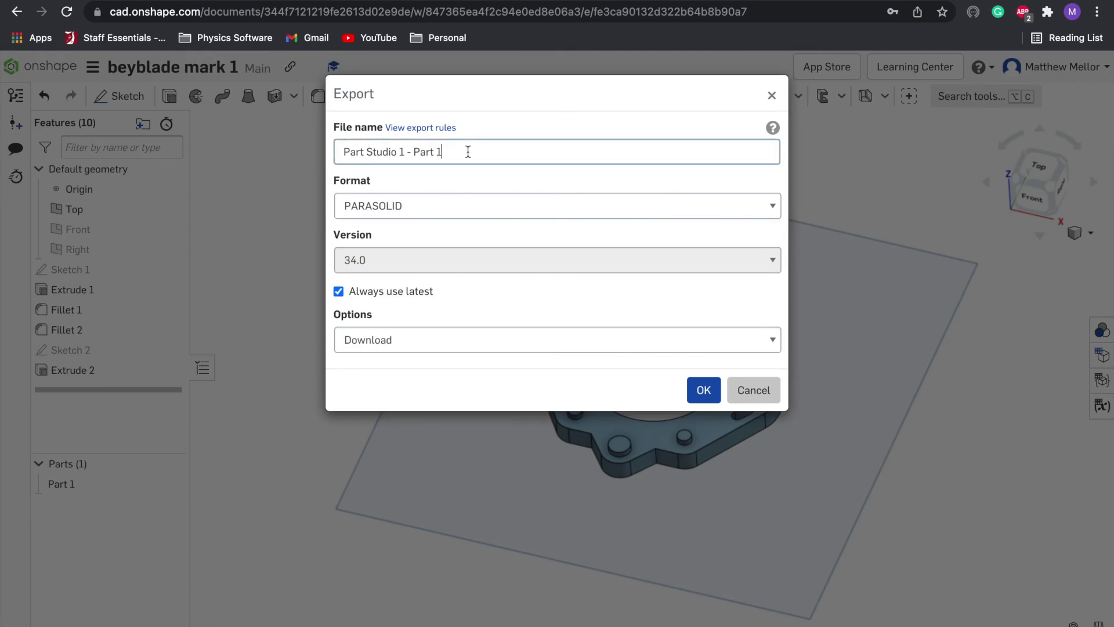
{"action": "type", "text": "beyblade  mark"}
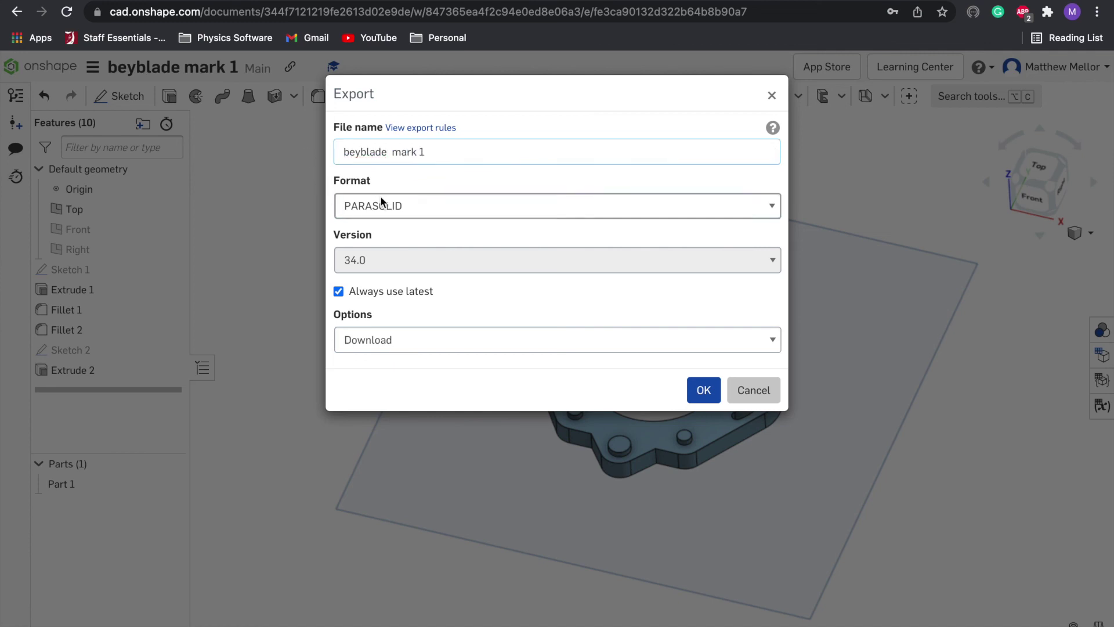
{"action": "left_click", "coordinate": [381, 203]}
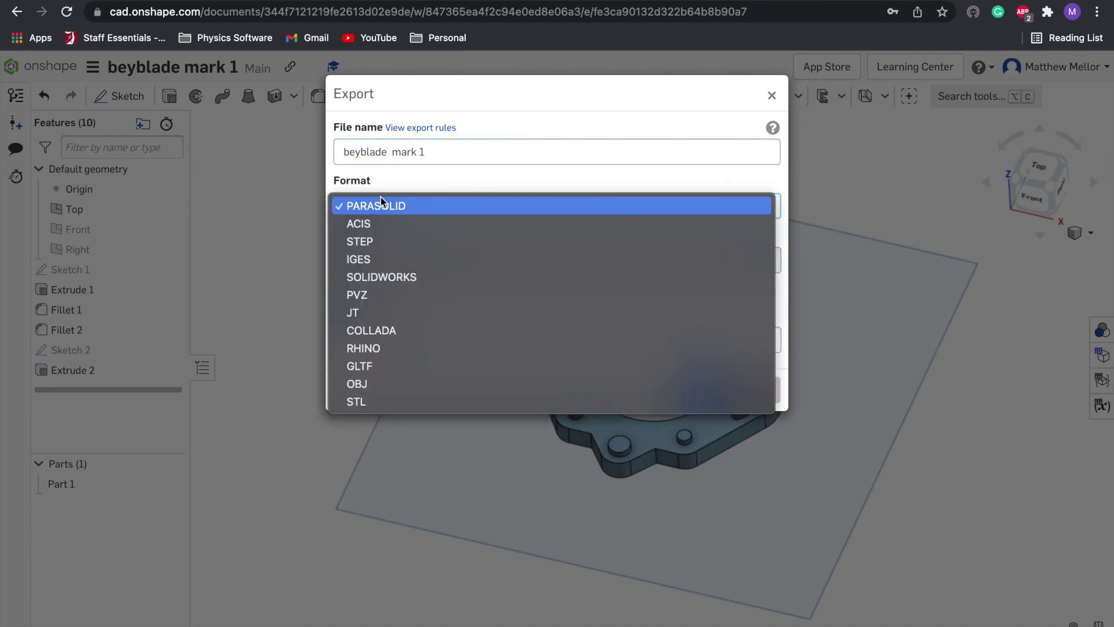
{"action": "left_click", "coordinate": [398, 401]}
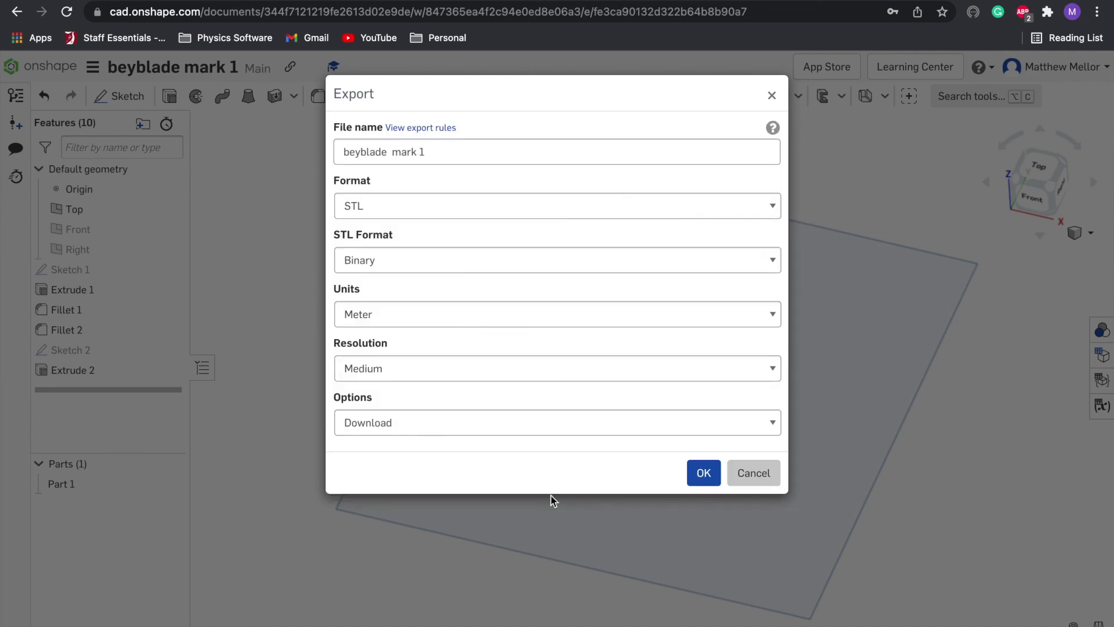
{"action": "left_click", "coordinate": [486, 317]}
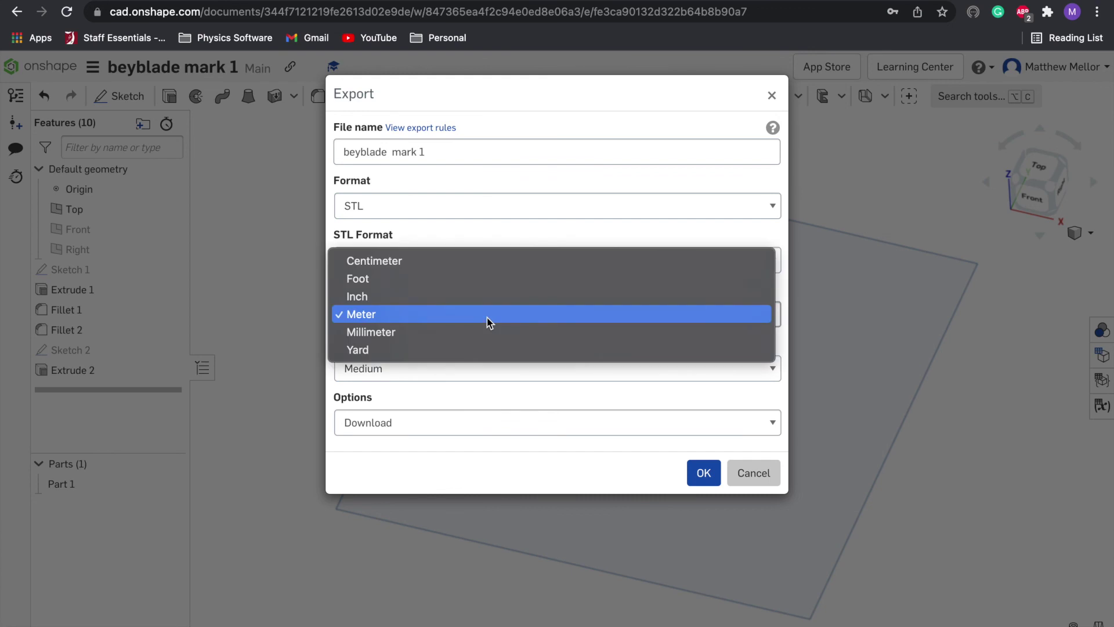
{"action": "left_click", "coordinate": [486, 318]}
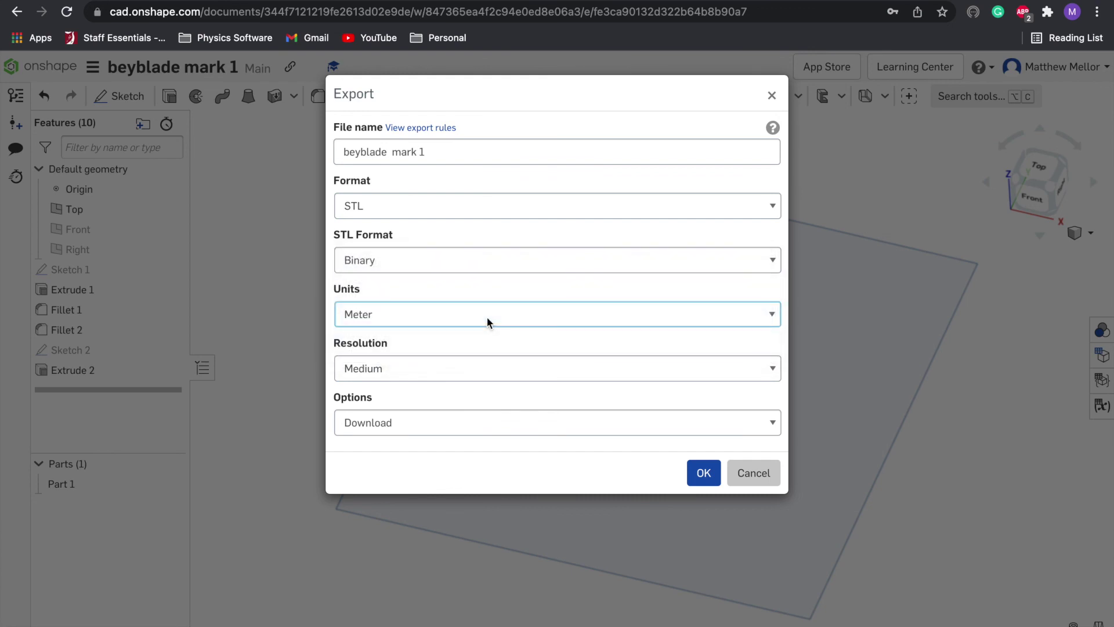
{"action": "left_click", "coordinate": [700, 475]}
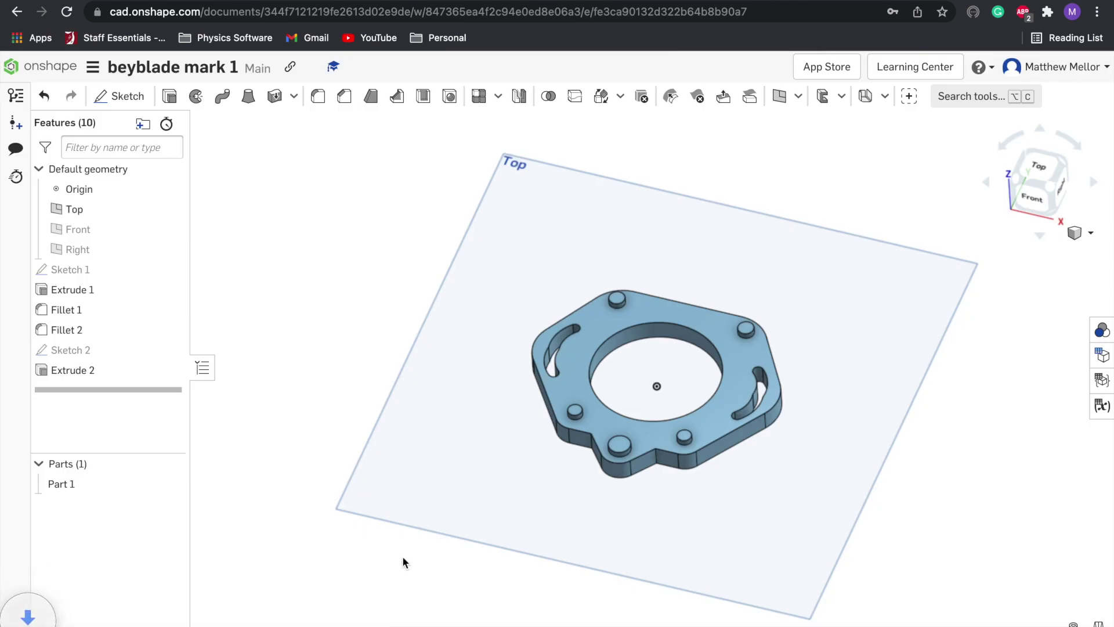
{"action": "scroll", "coordinate": [492, 444], "scroll_direction": "down", "scroll_amount": 2}
{"action": "left_click", "coordinate": [169, 625]}
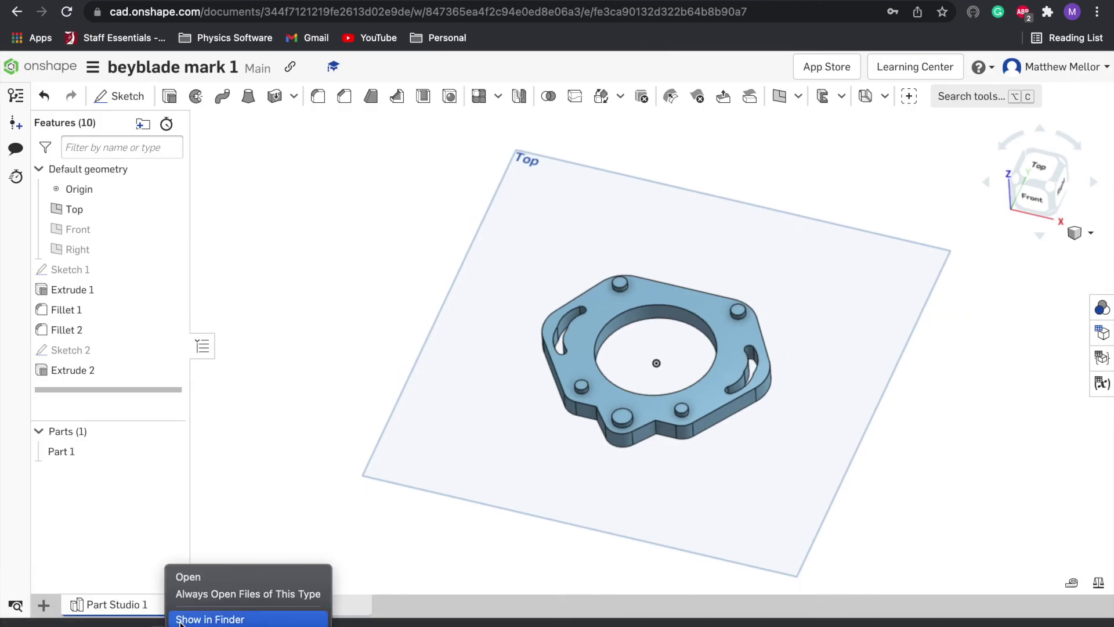
{"action": "left_click", "coordinate": [203, 612]}
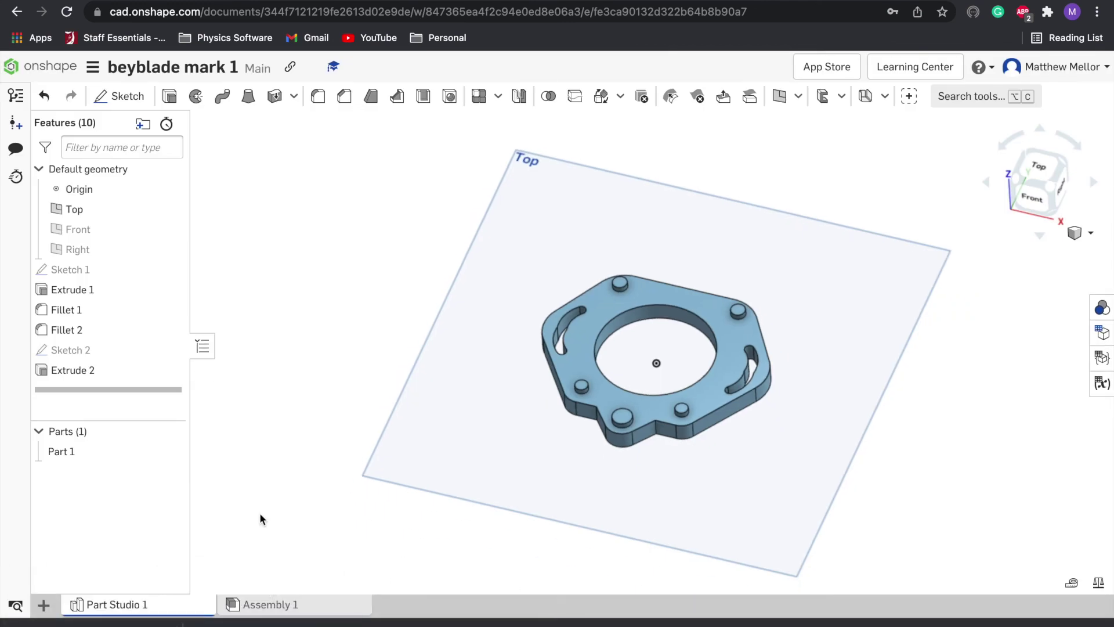